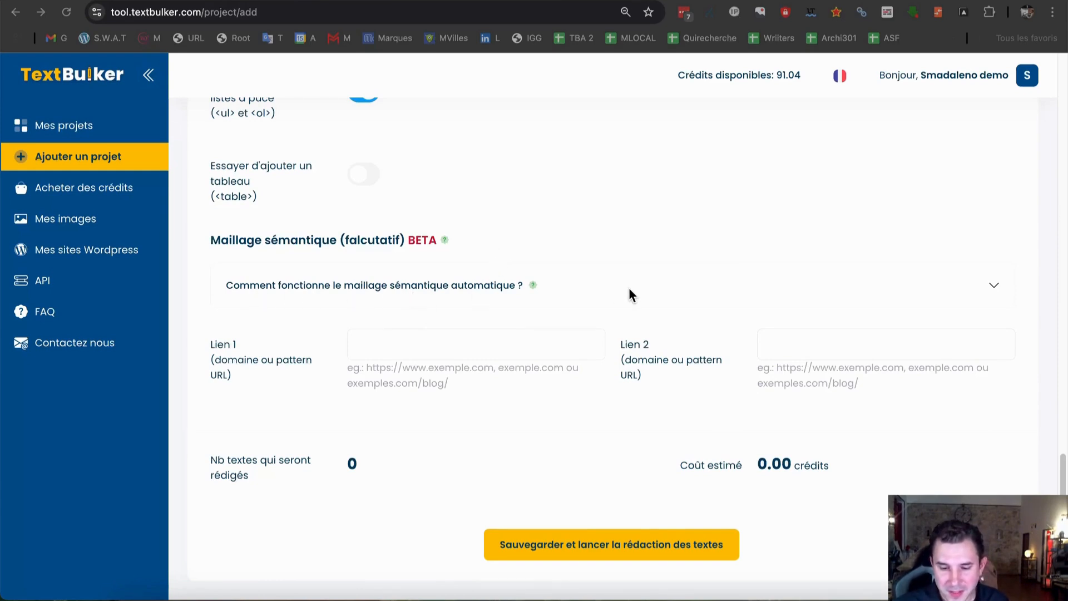
Expand the explanation of automatic semantic linking and review it along with the keyword list section of the project form
left_click(790, 286)
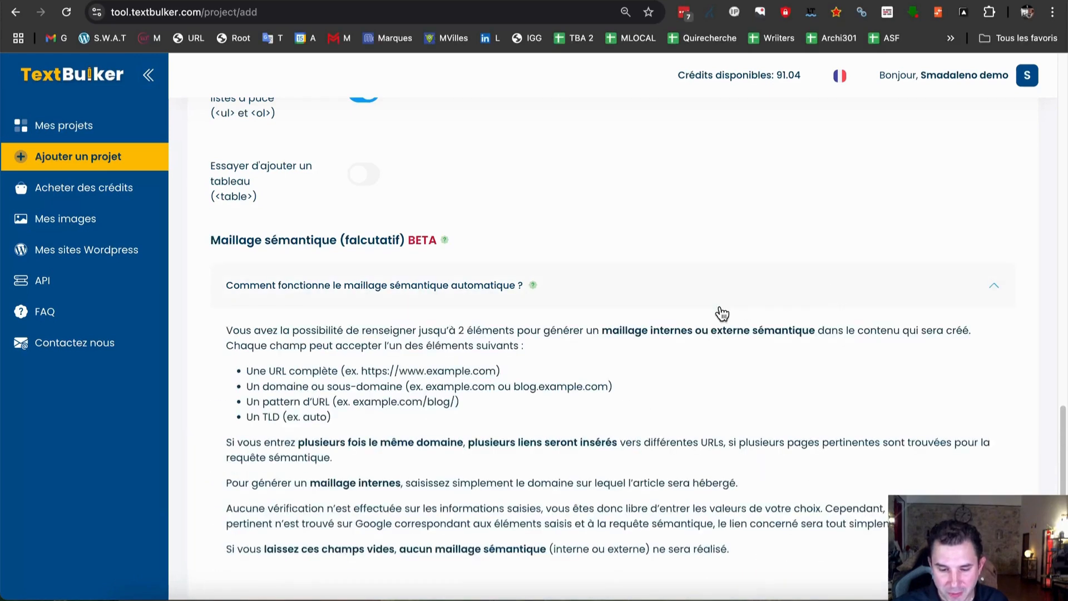
scroll(719, 309, "down", 2)
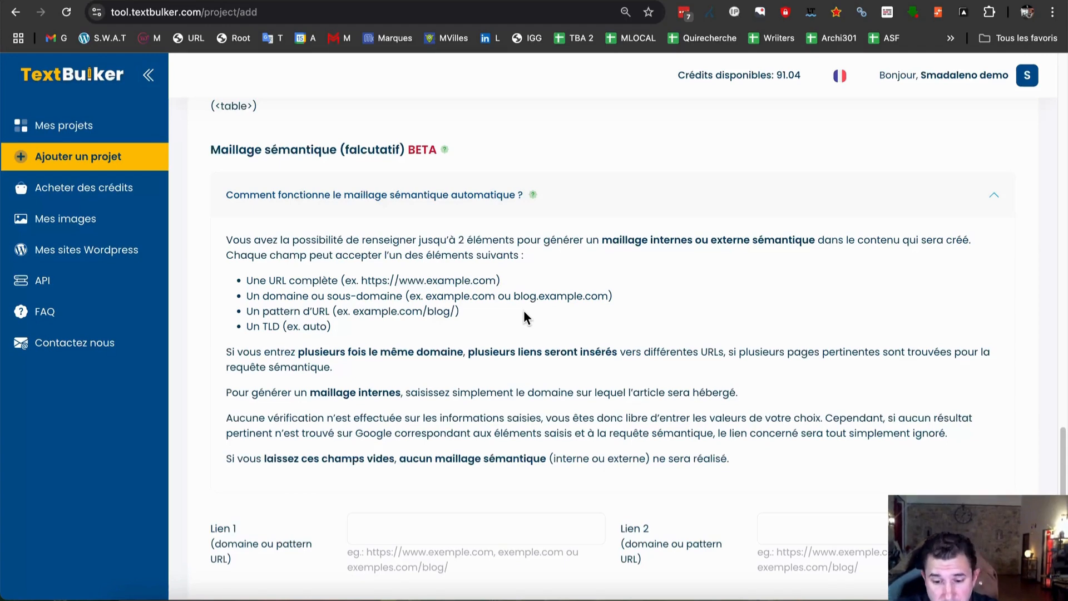
scroll(524, 310, "up", 12)
scroll(523, 310, "down", 1)
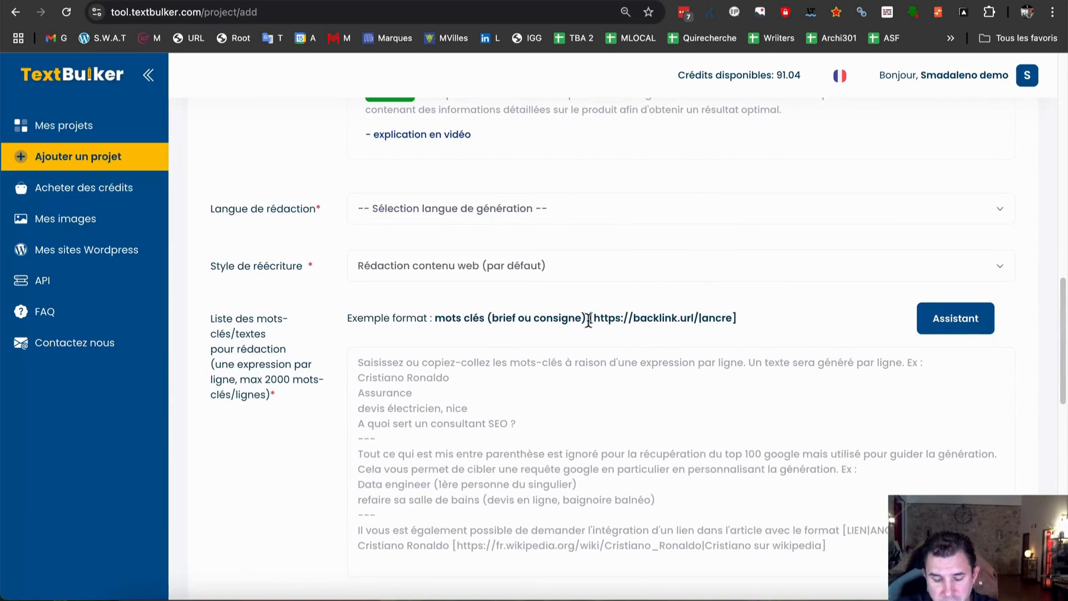
scroll(618, 393, "down", 10)
scroll(619, 392, "up", 1)
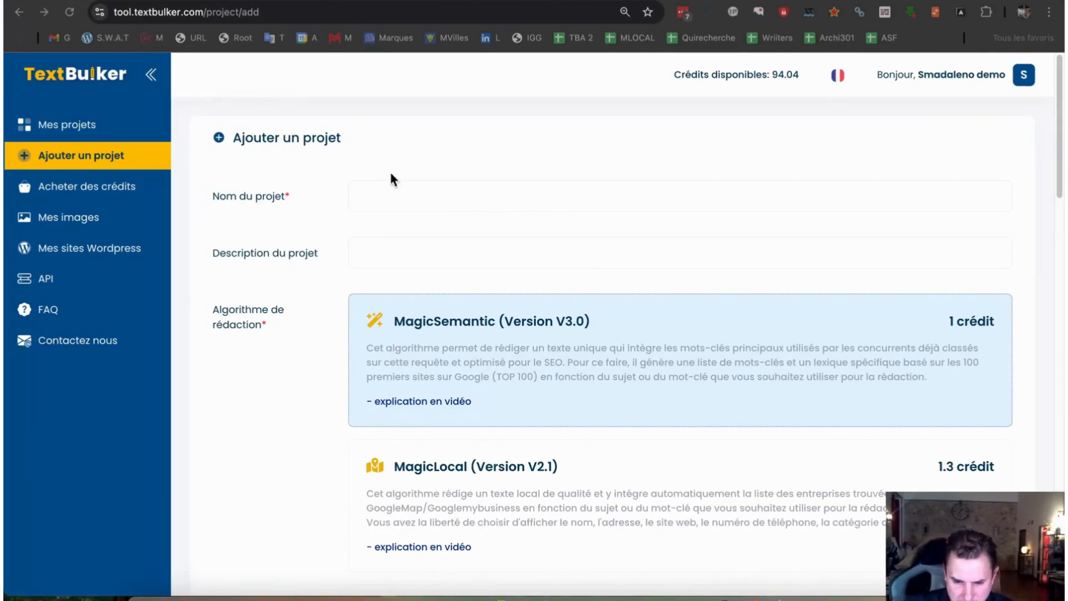
Name the new project "Liens sémantique"
left_click(400, 193)
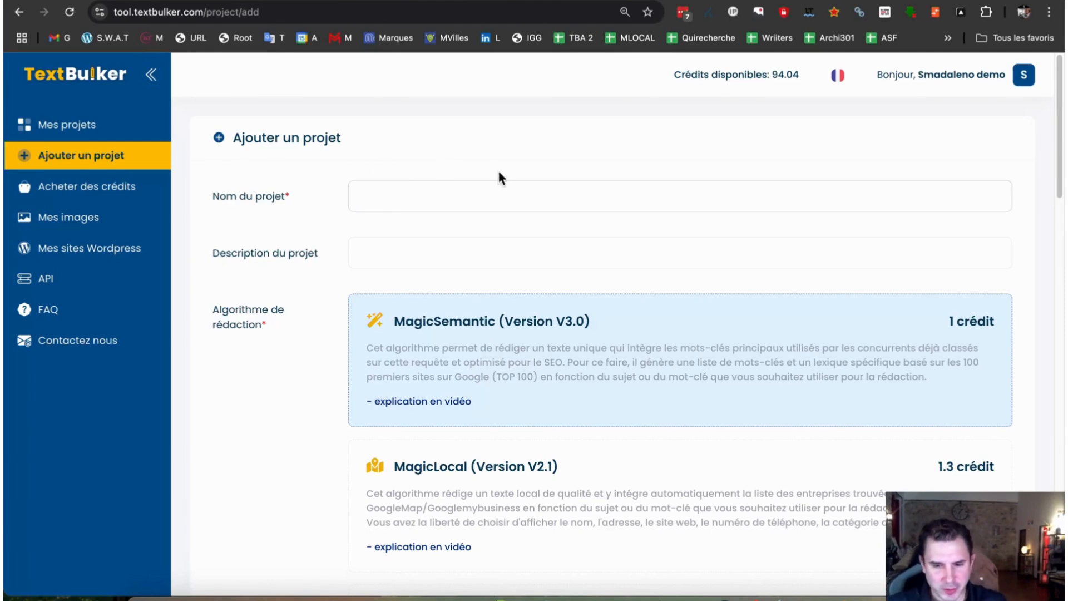
type("Lie")
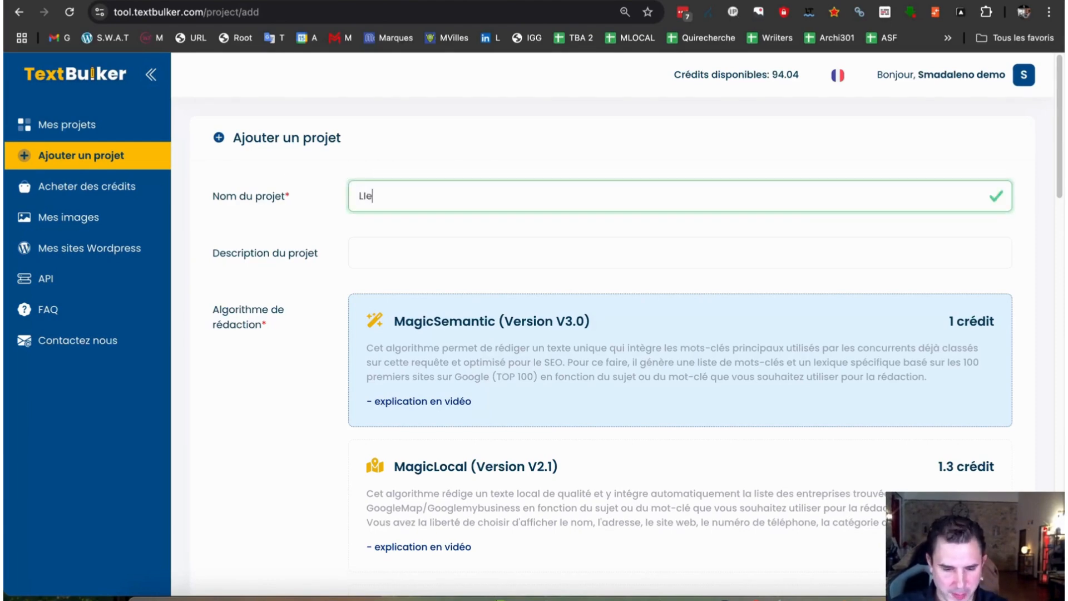
key("BackSpace")
key("BackSpace")
type("iens s")
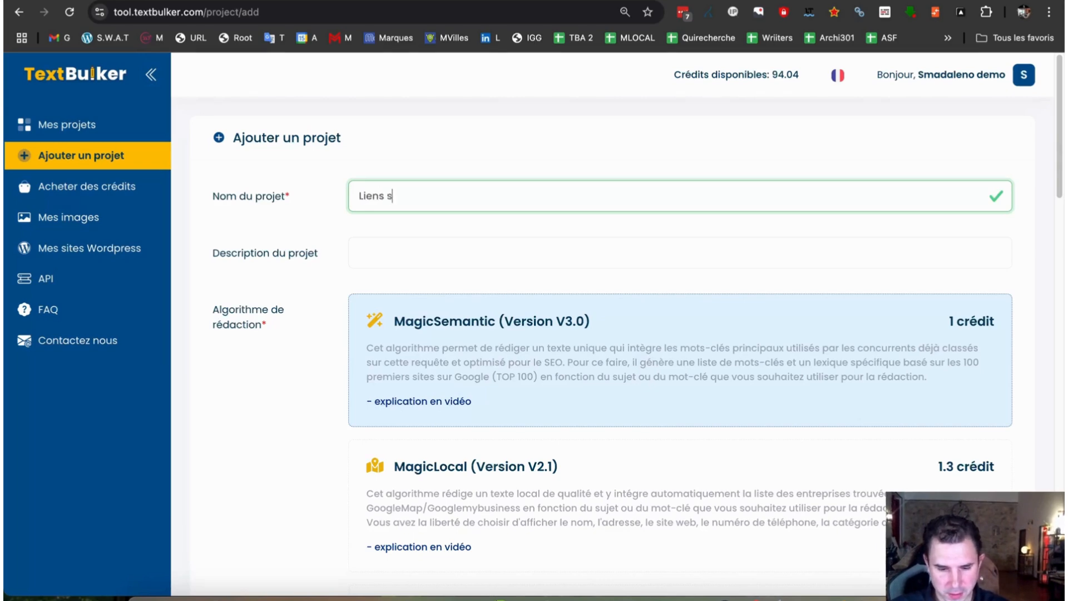
type("émantique")
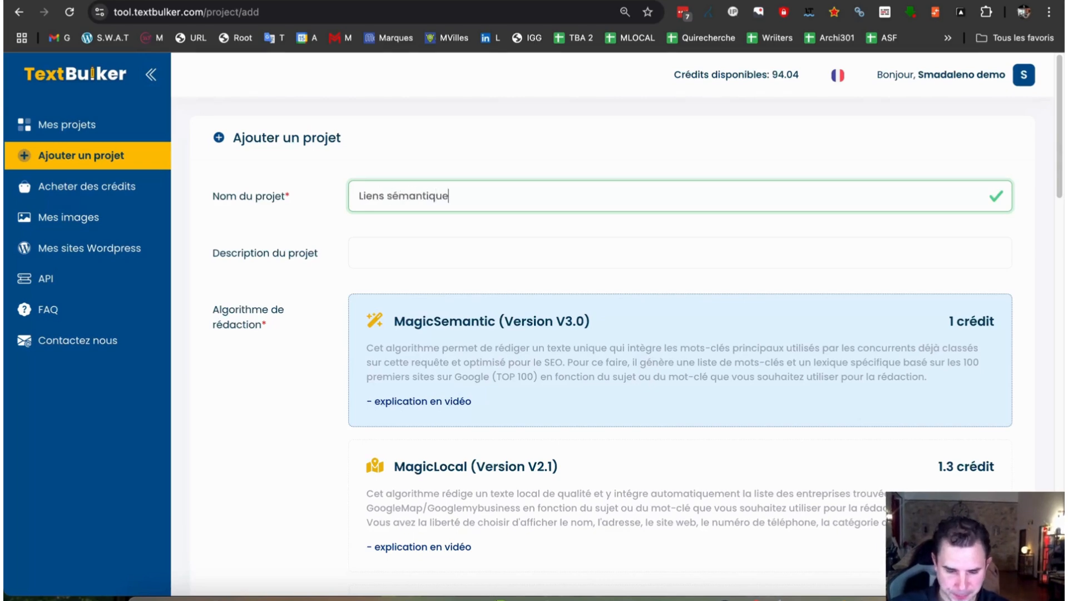
Keep the MagicSemantic algorithm and set the project's writing language to Français
scroll(500, 214, "down", 6)
scroll(549, 239, "up", 3)
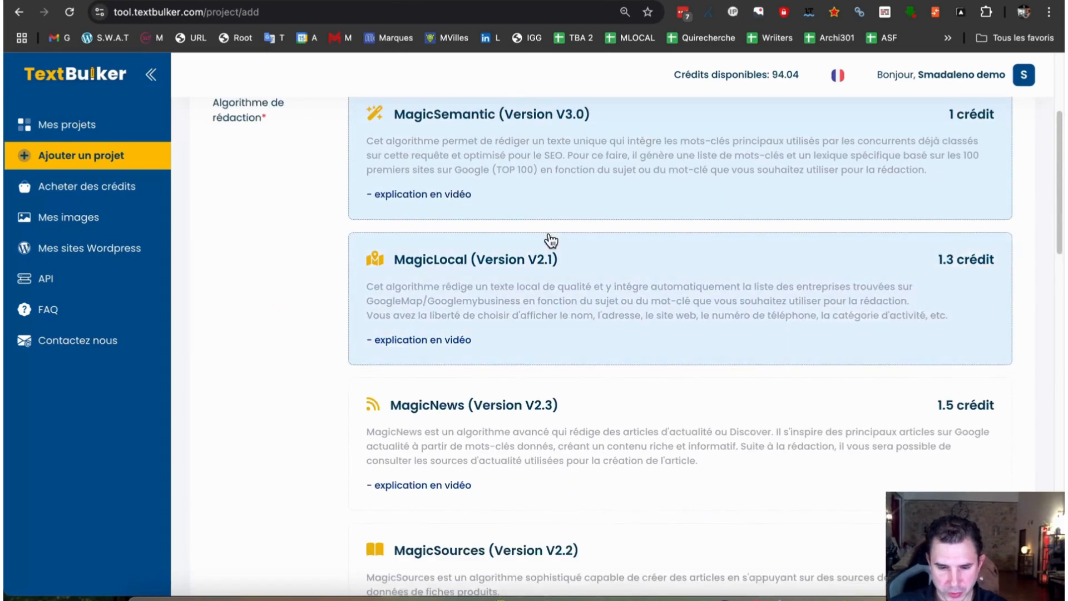
scroll(684, 253, "down", 6)
scroll(673, 238, "down", 6)
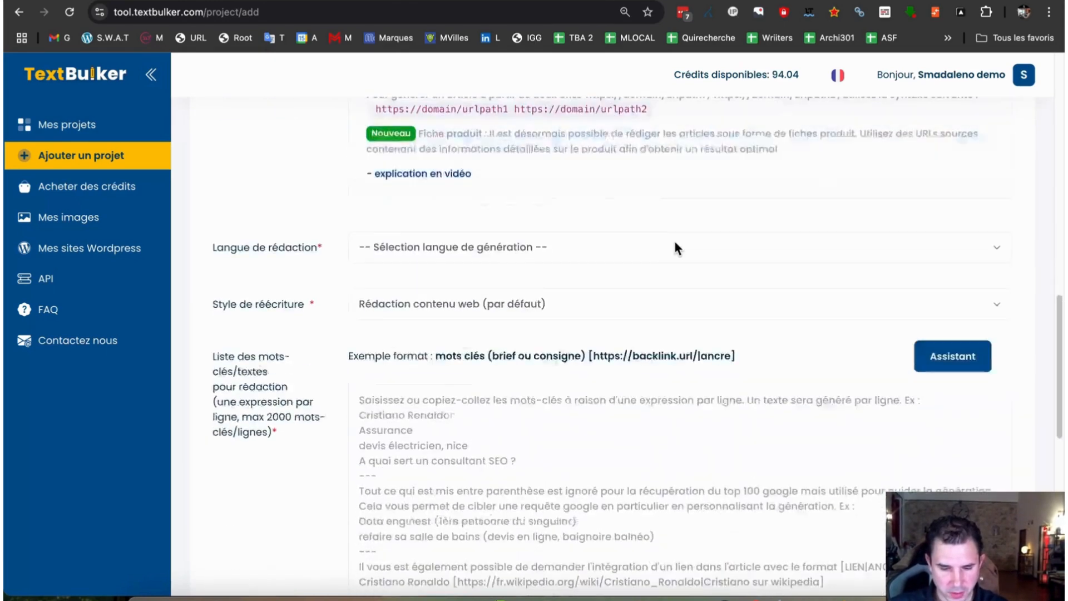
left_click(393, 172)
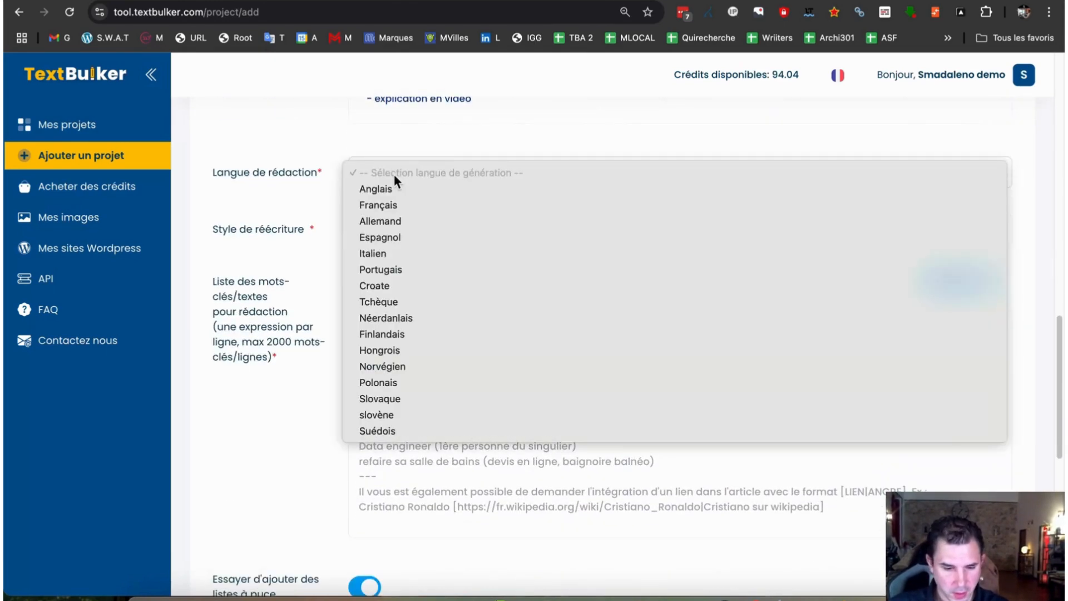
left_click(393, 210)
Examine the example format above the keyword list: the keyword part, the brief in parentheses, and the bracketed backlink URL with its anchor
scroll(308, 191, "down", 3)
scroll(334, 189, "up", 1)
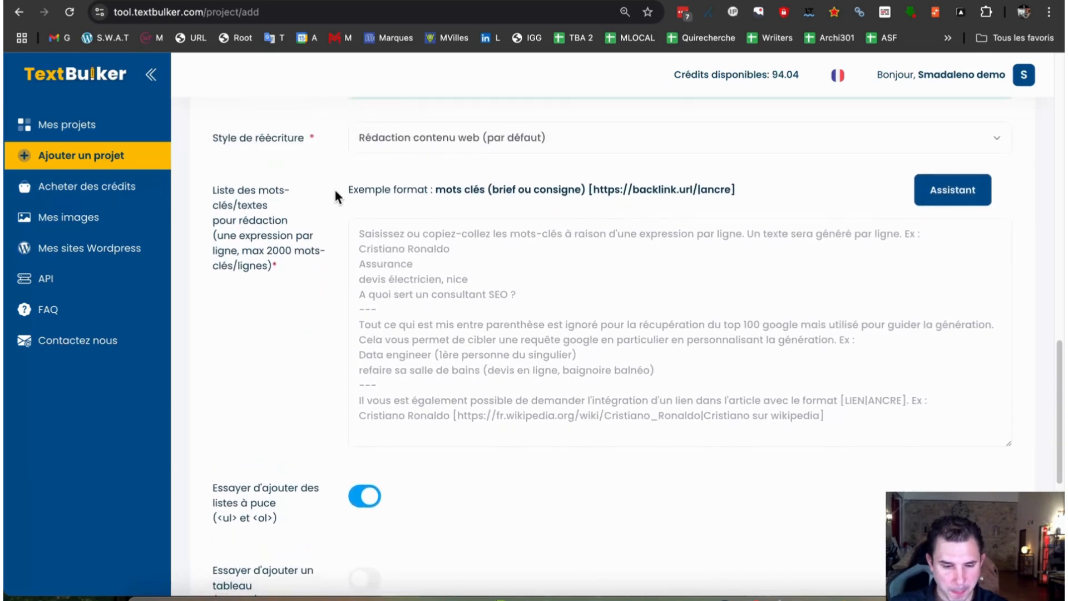
scroll(356, 186, "down", 1)
left_click_drag(365, 140, 482, 139)
left_click(431, 144)
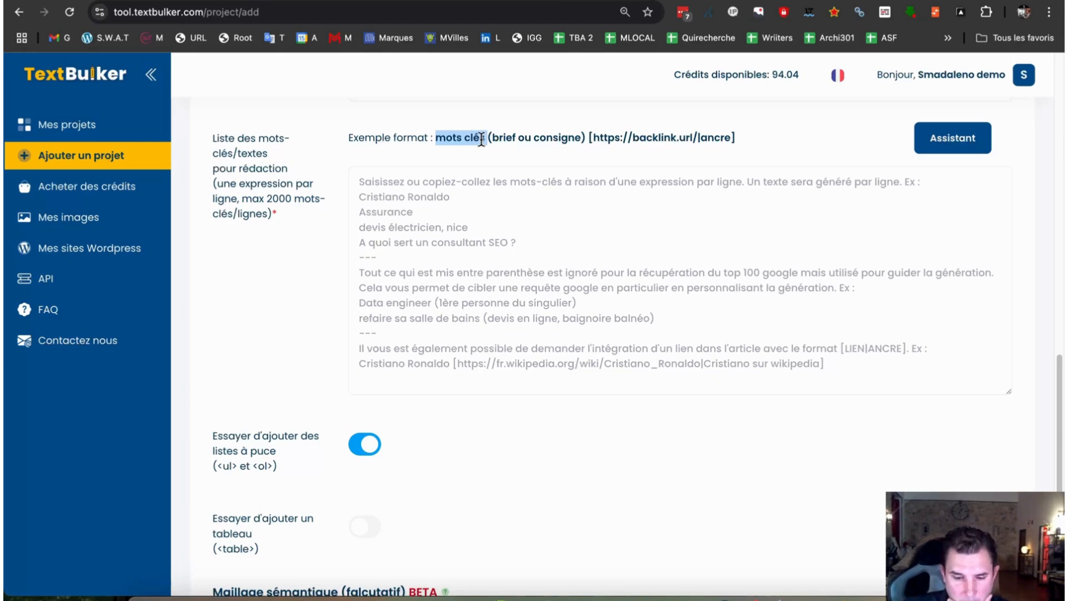
left_click(492, 140)
left_click_drag(488, 137, 529, 138)
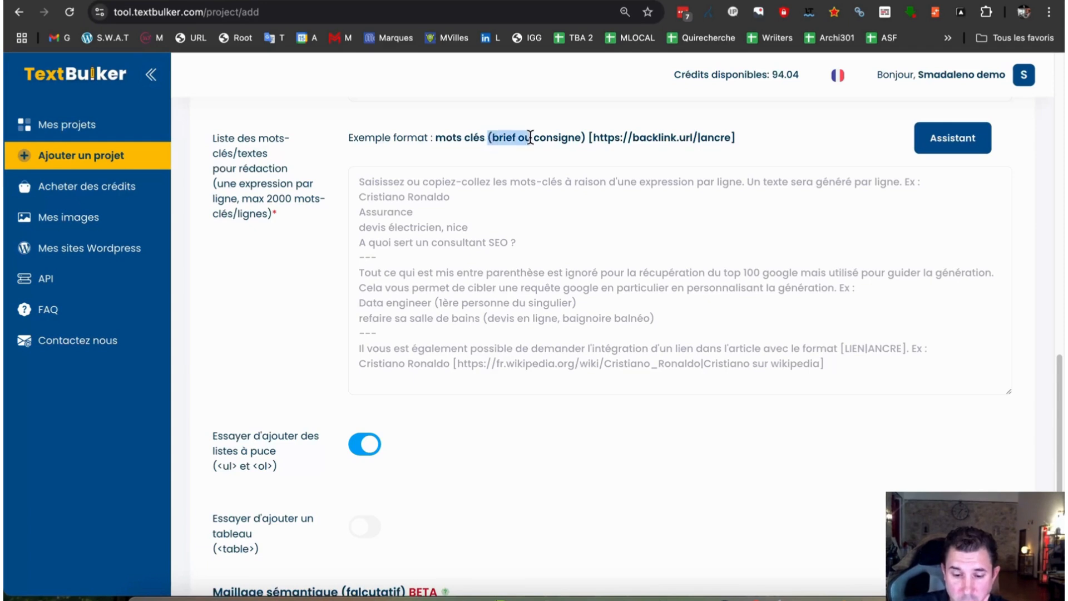
left_click(521, 139)
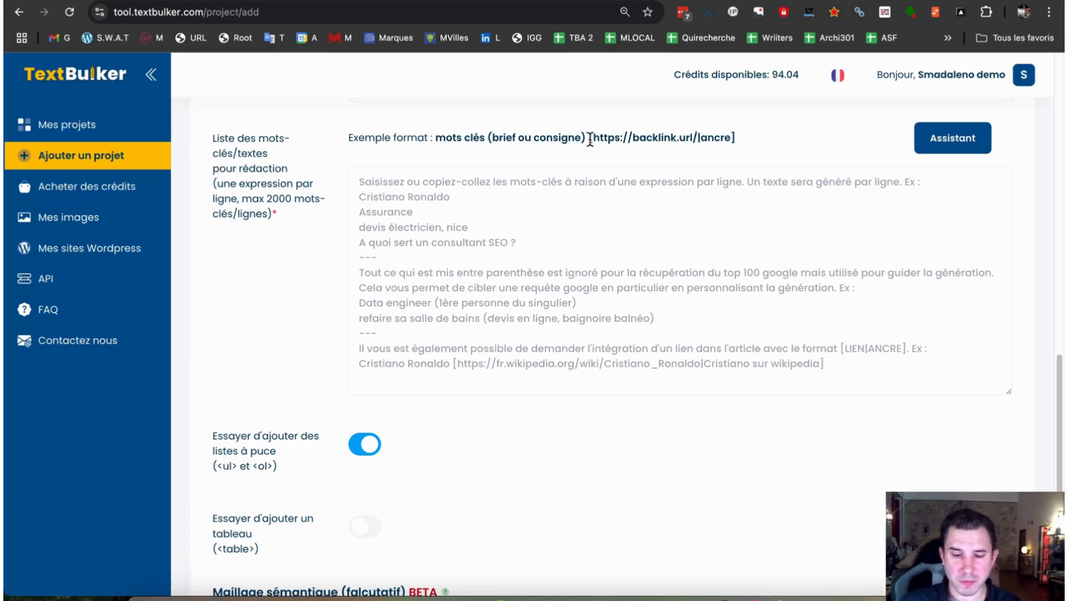
left_click_drag(594, 139, 698, 140)
left_click(695, 142)
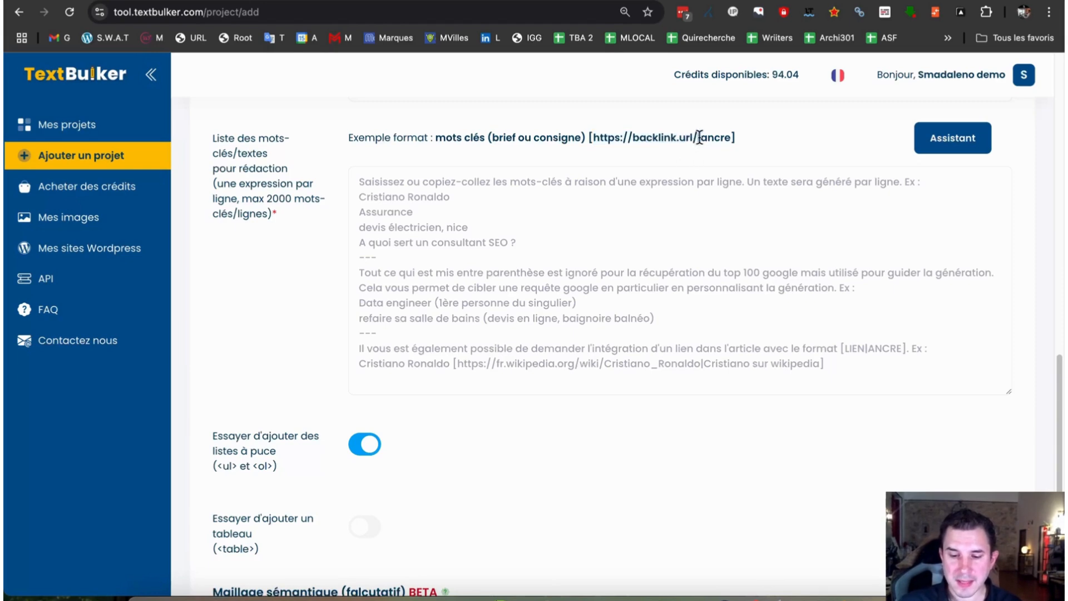
left_click_drag(698, 139, 740, 139)
left_click(748, 141)
left_click(740, 139)
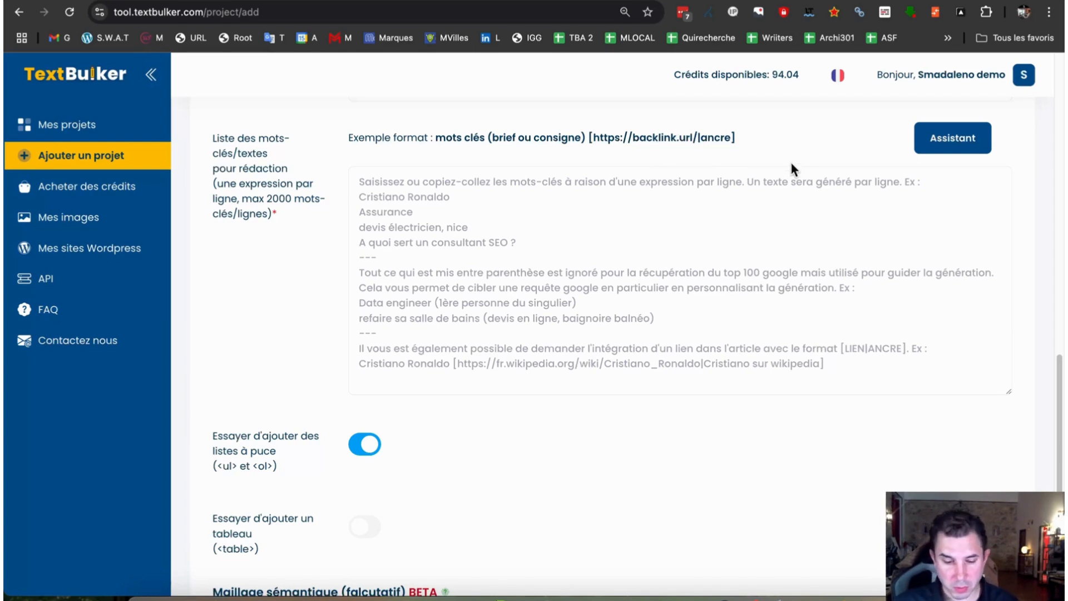
Enter "Alphabets dans le monde" as the only line in the list of keywords to write about
left_click(418, 193)
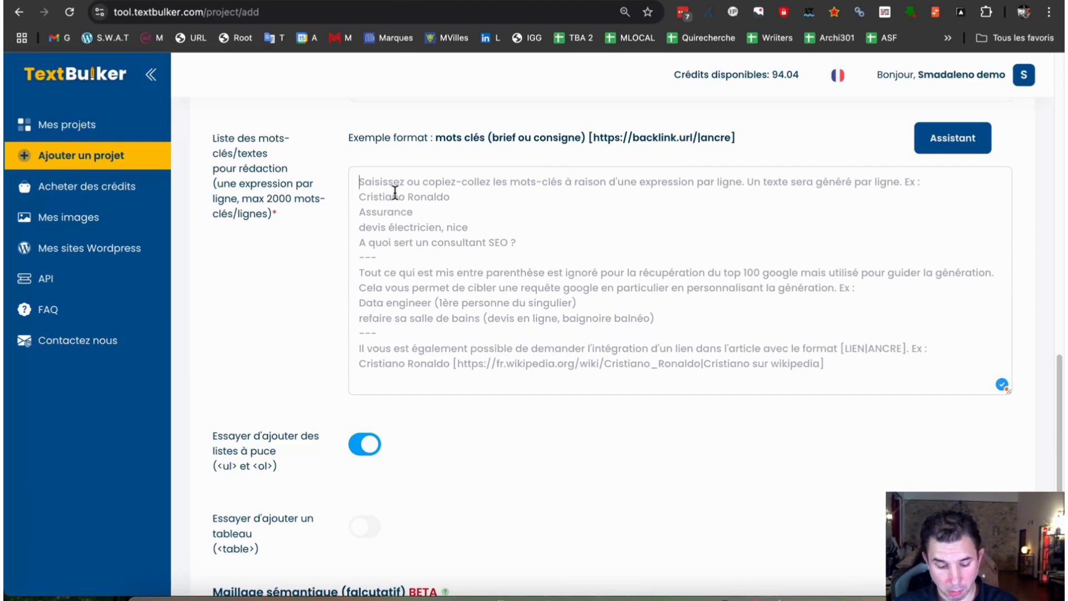
type("Alphabets")
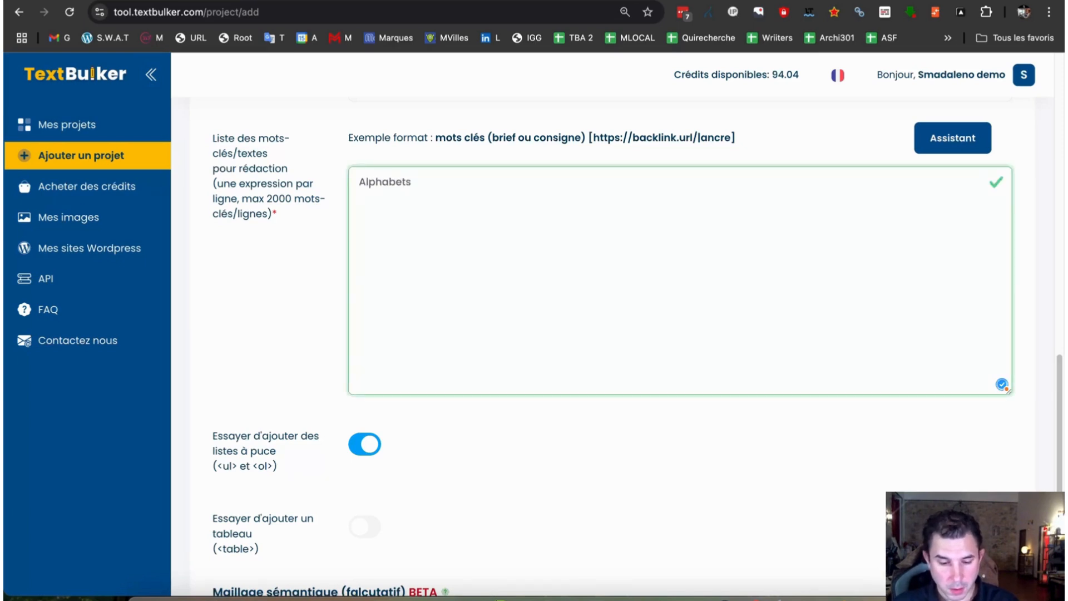
type(" dans le ")
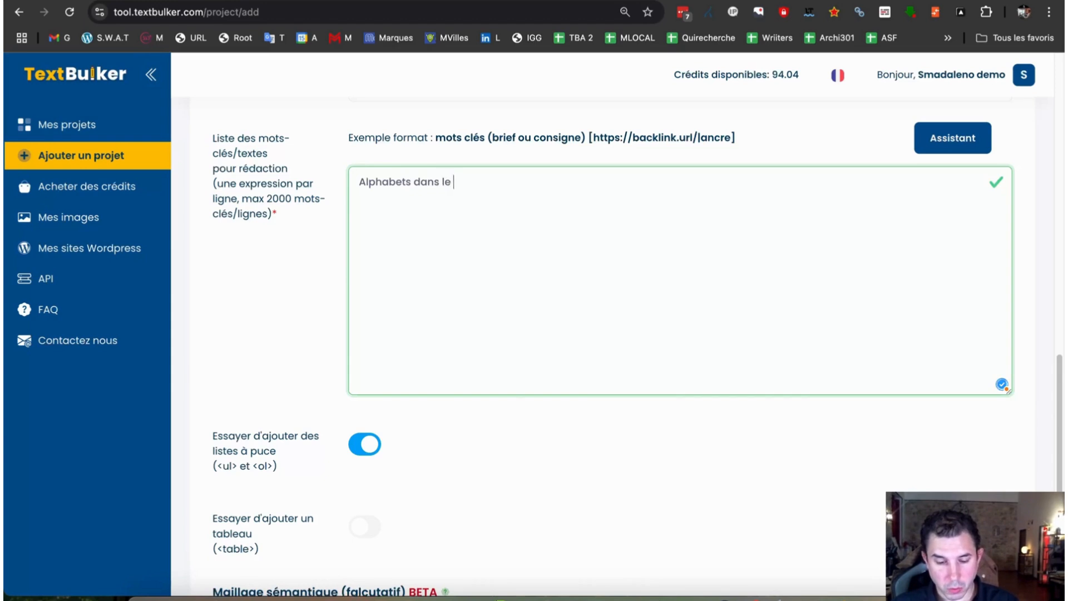
type("monde")
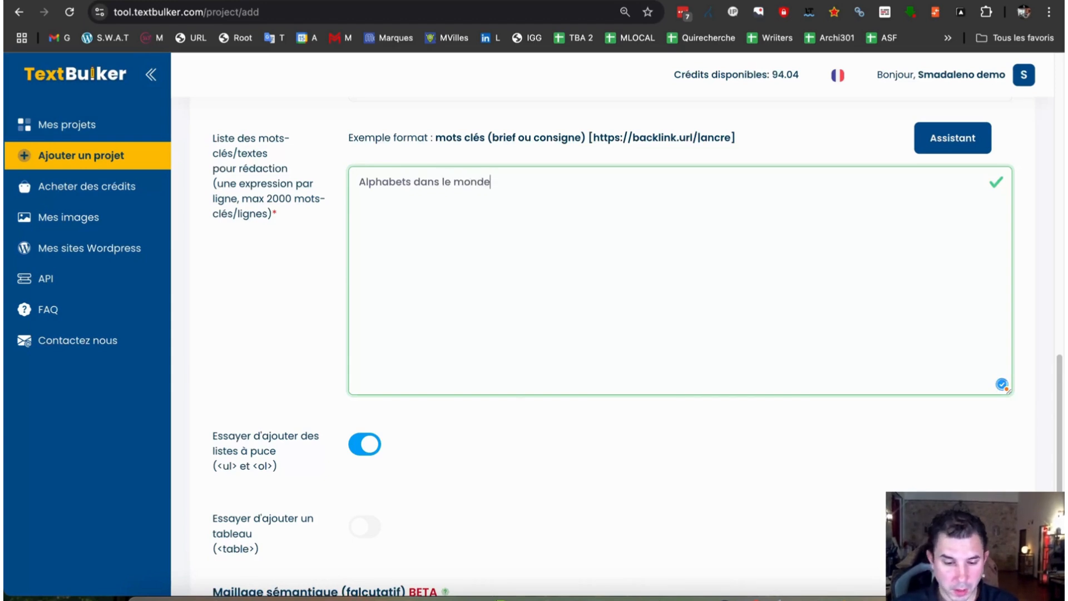
Set Lien 1 of the semantic linking section to the domain edu.academy
scroll(273, 223, "down", 6)
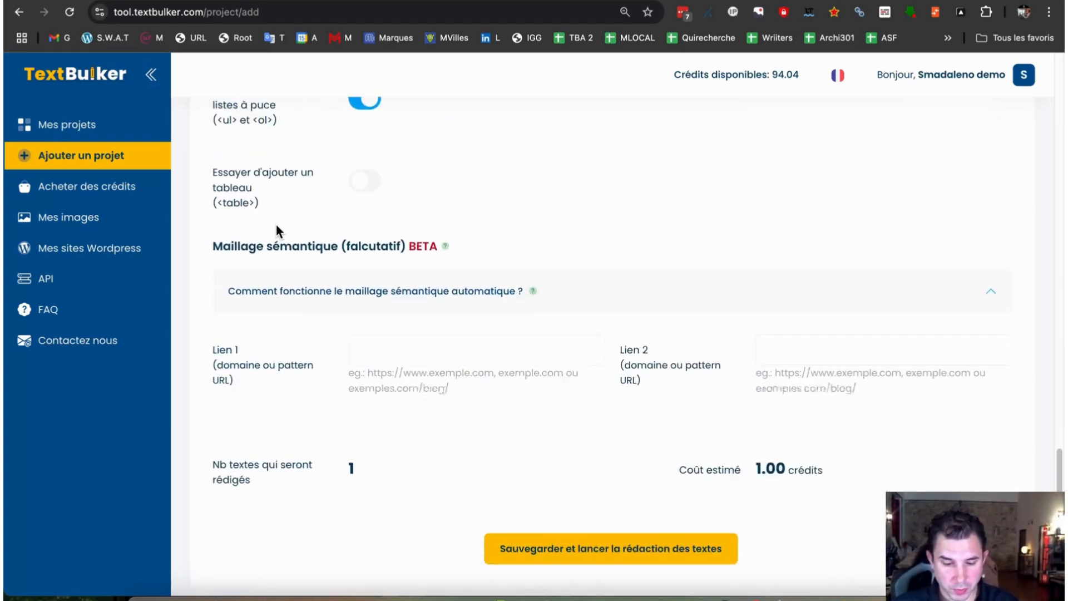
left_click(405, 335)
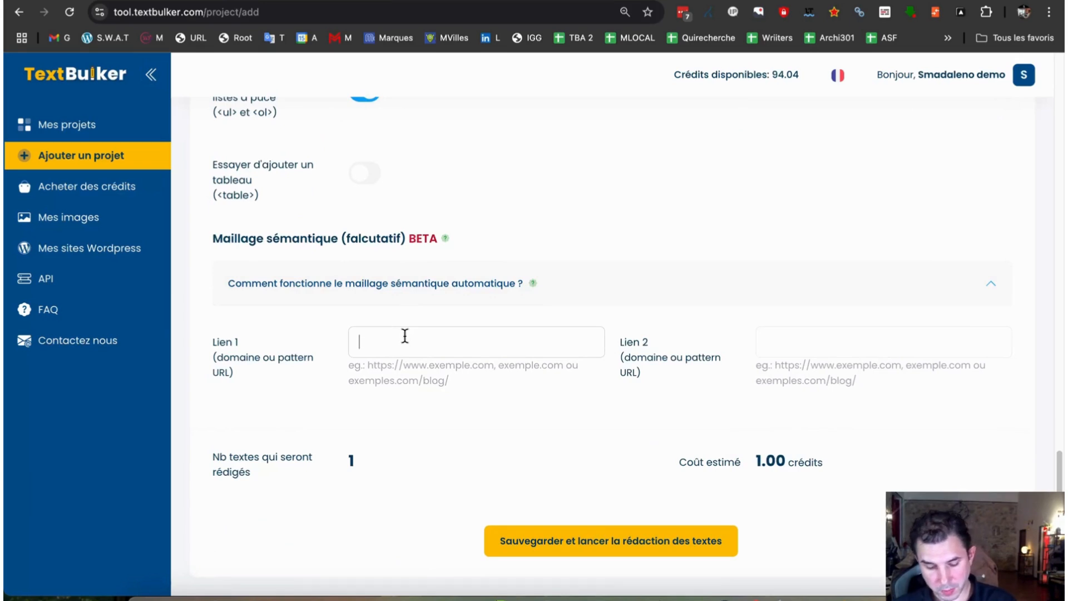
type("edu.a")
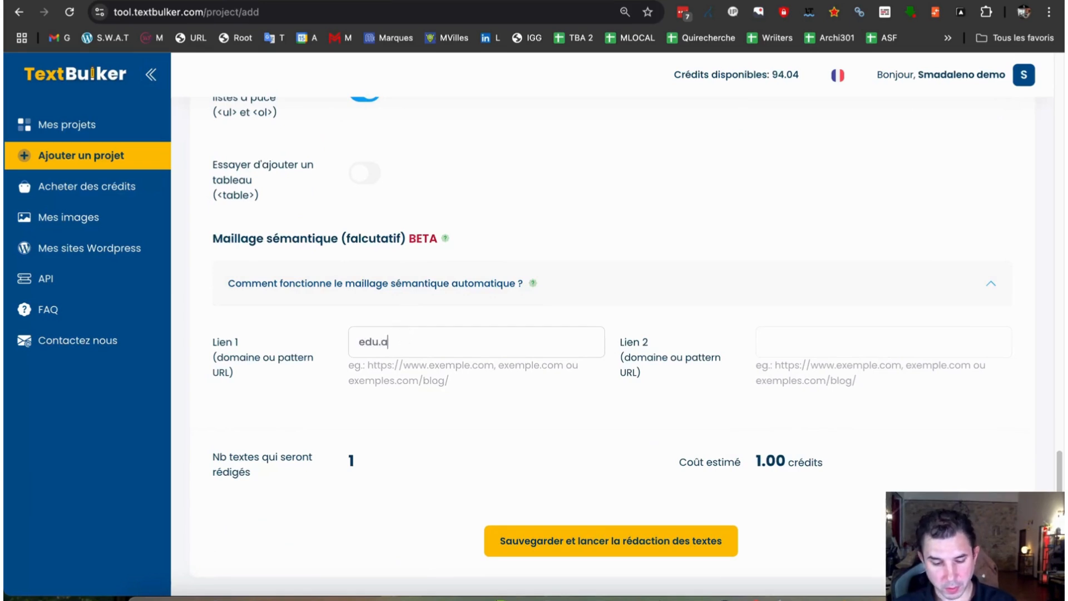
type("cademy")
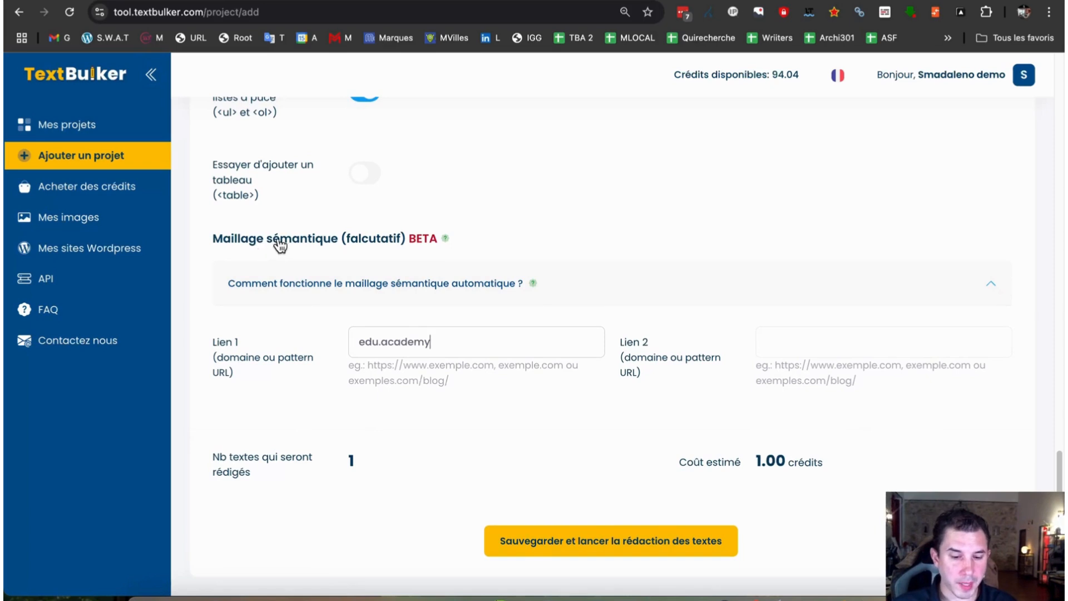
Open the explanation of automatic semantic linking and examine the URL pattern example, example.com/blog/
left_click(392, 284)
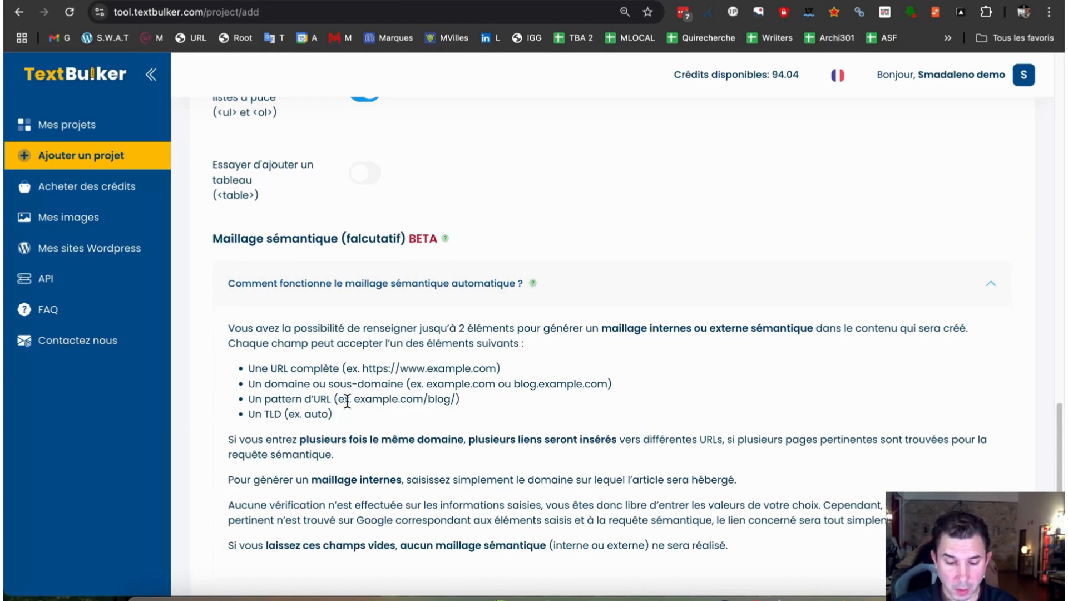
left_click_drag(423, 399, 454, 401)
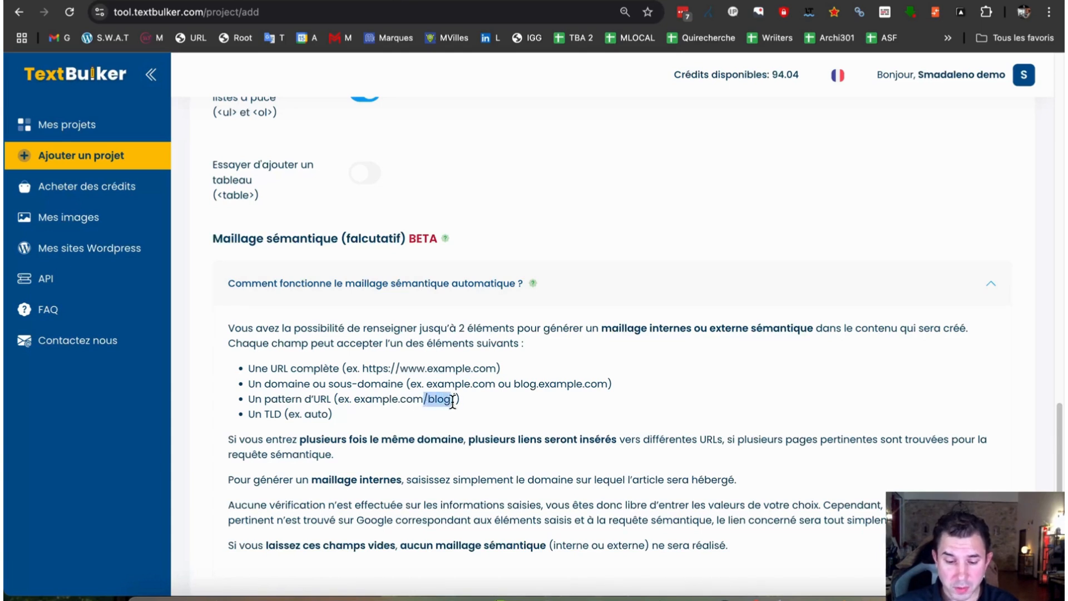
left_click(455, 400)
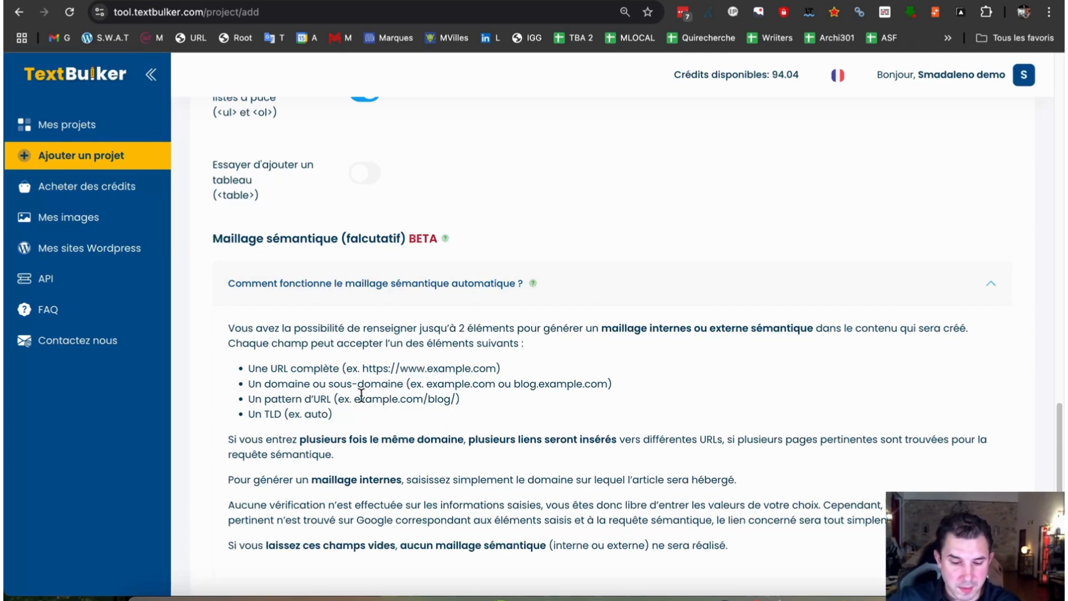
left_click_drag(353, 400, 458, 405)
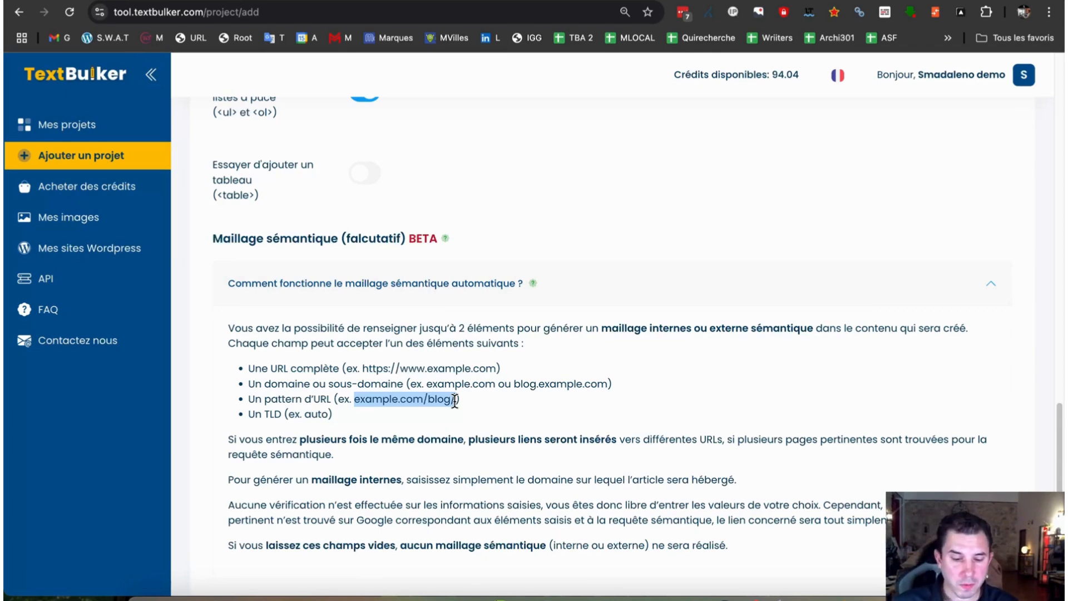
left_click(455, 400)
scroll(454, 401, "down", 2)
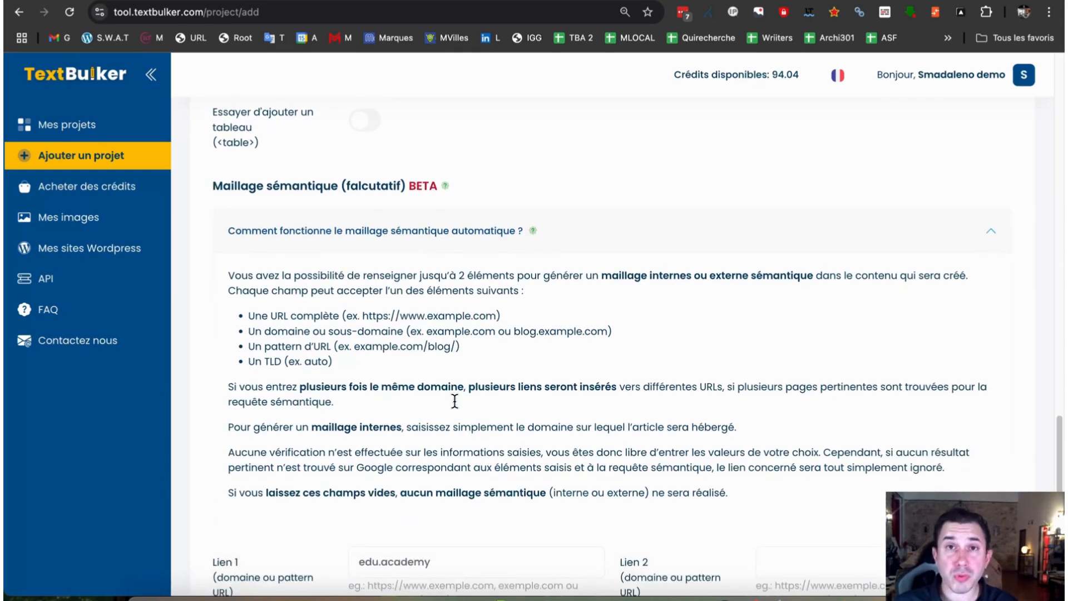
Copy the edu.academy domain from Lien 1 into Lien 2 so both semantic links use the same site
scroll(454, 400, "down", 3)
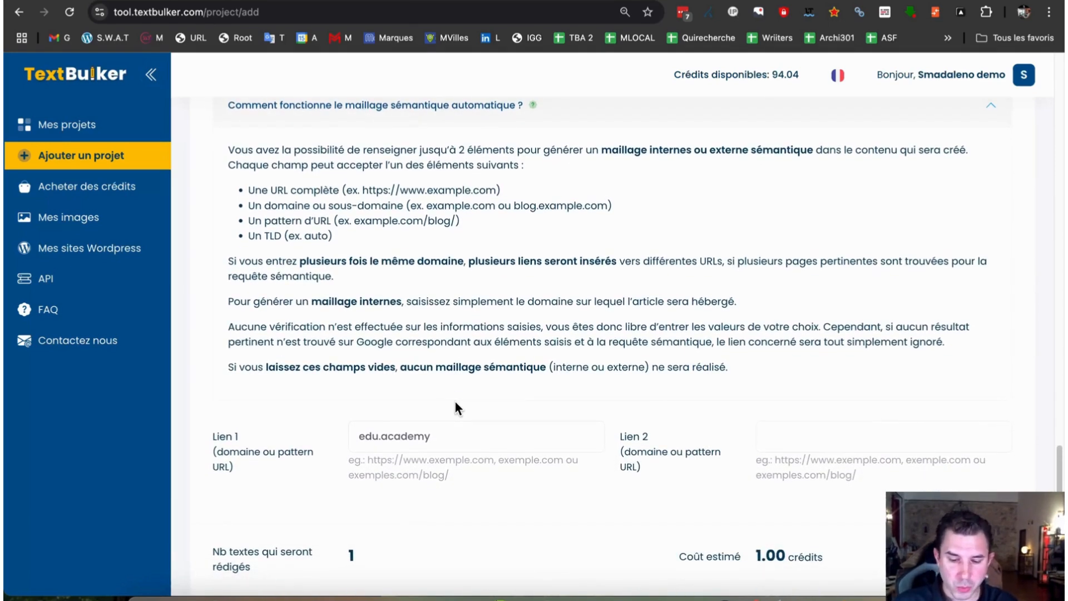
scroll(452, 398, "down", 1)
left_click_drag(446, 391, 315, 385)
key("ctrl+c")
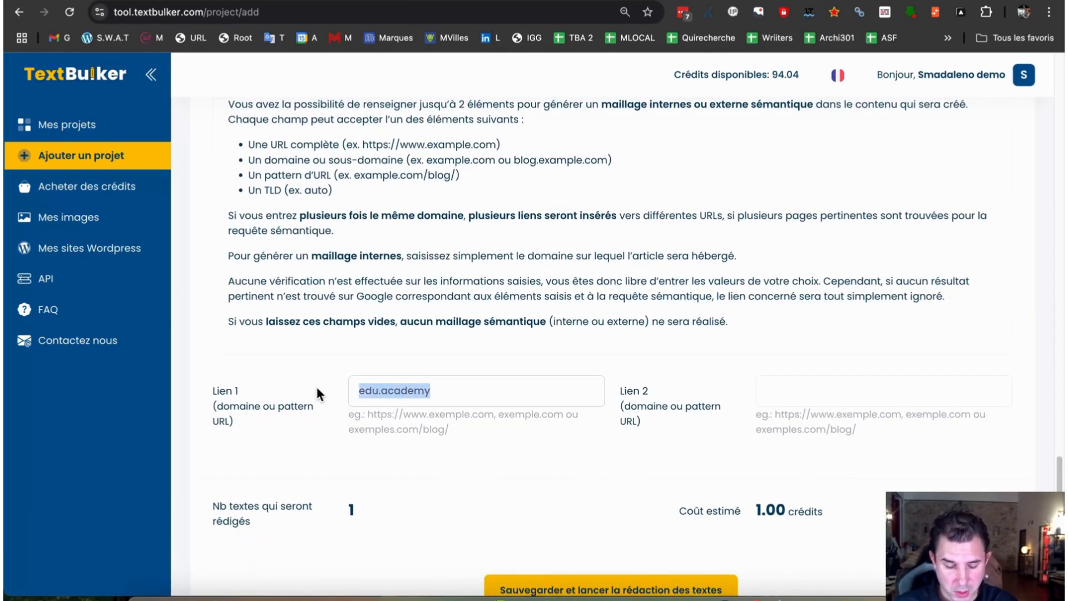
left_click(793, 380)
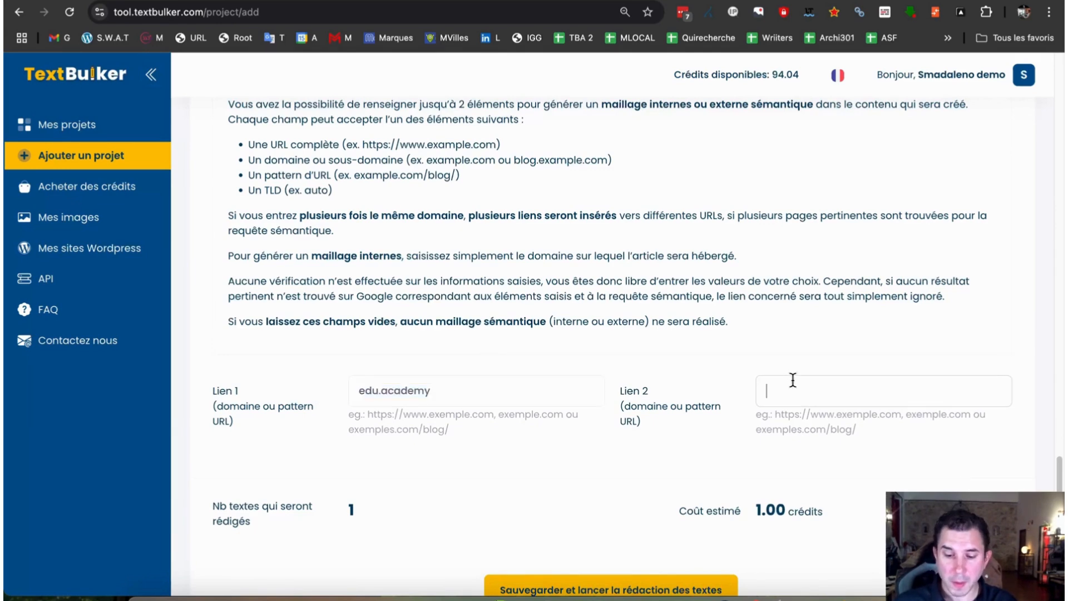
key("ctrl+v")
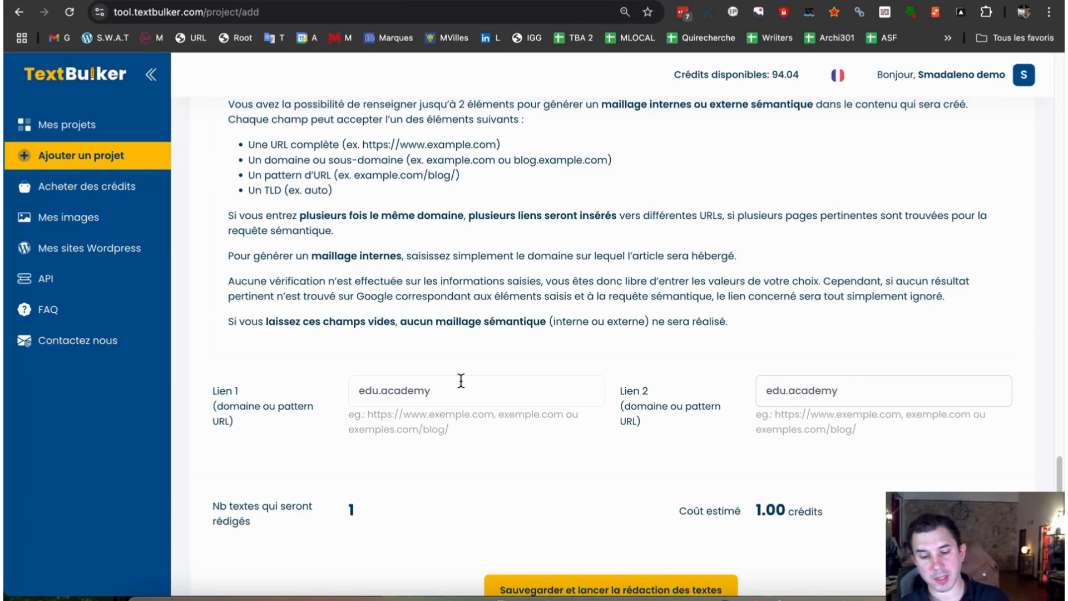
scroll(486, 386, "up", 1)
scroll(486, 387, "up", 6)
scroll(486, 386, "down", 8)
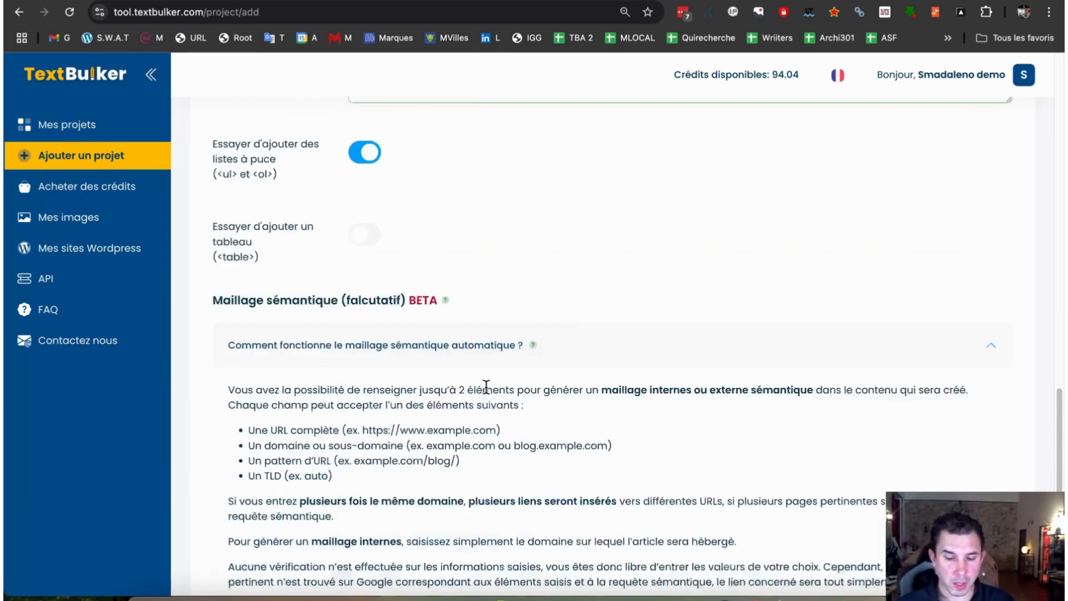
Review the keyword entry, the semantic linking explanation, the Lien 1 and Lien 2 domains and the estimated cost
scroll(486, 386, "up", 11)
scroll(485, 385, "up", 1)
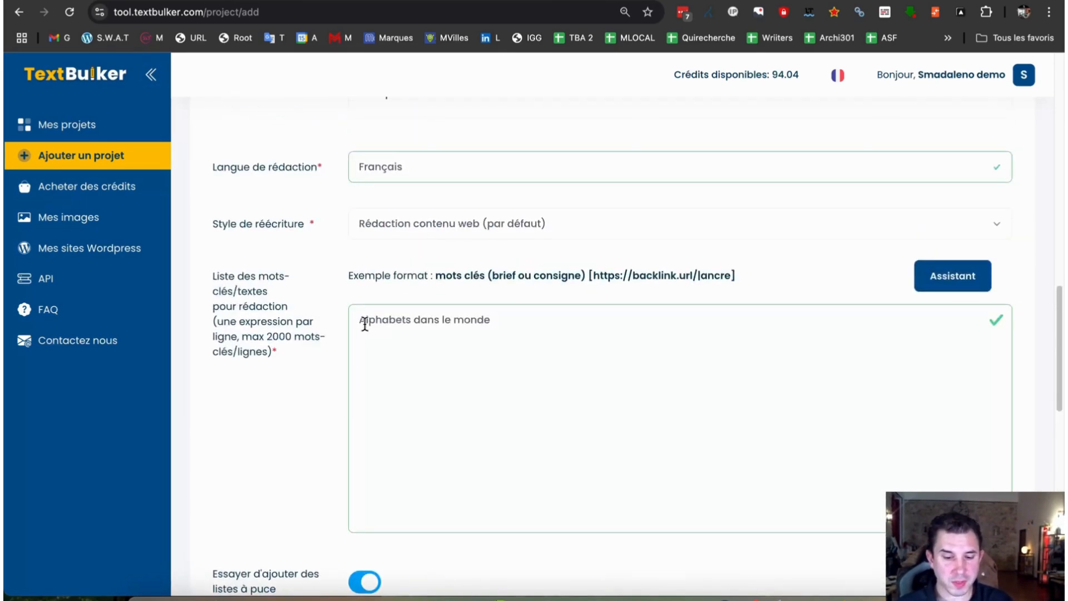
left_click_drag(366, 320, 489, 321)
left_click(489, 321)
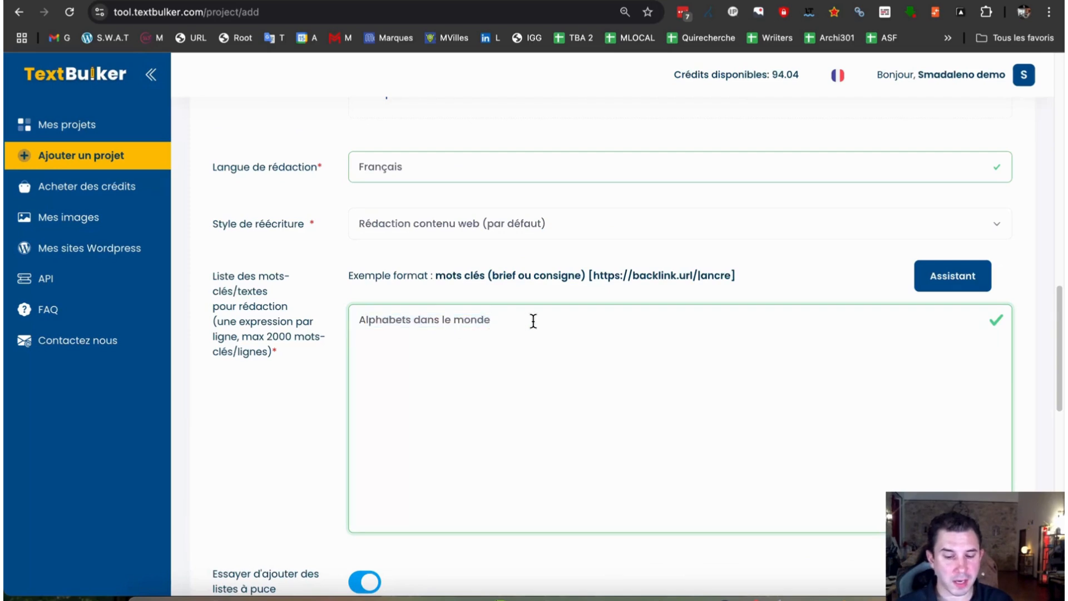
scroll(533, 320, "down", 8)
scroll(533, 320, "down", 3)
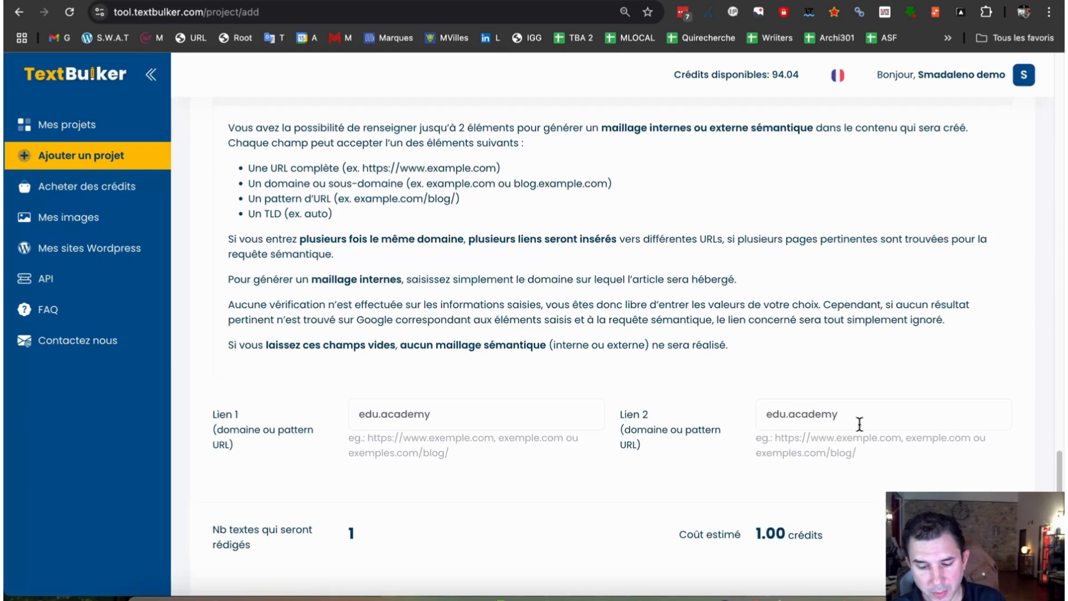
scroll(843, 421, "down", 2)
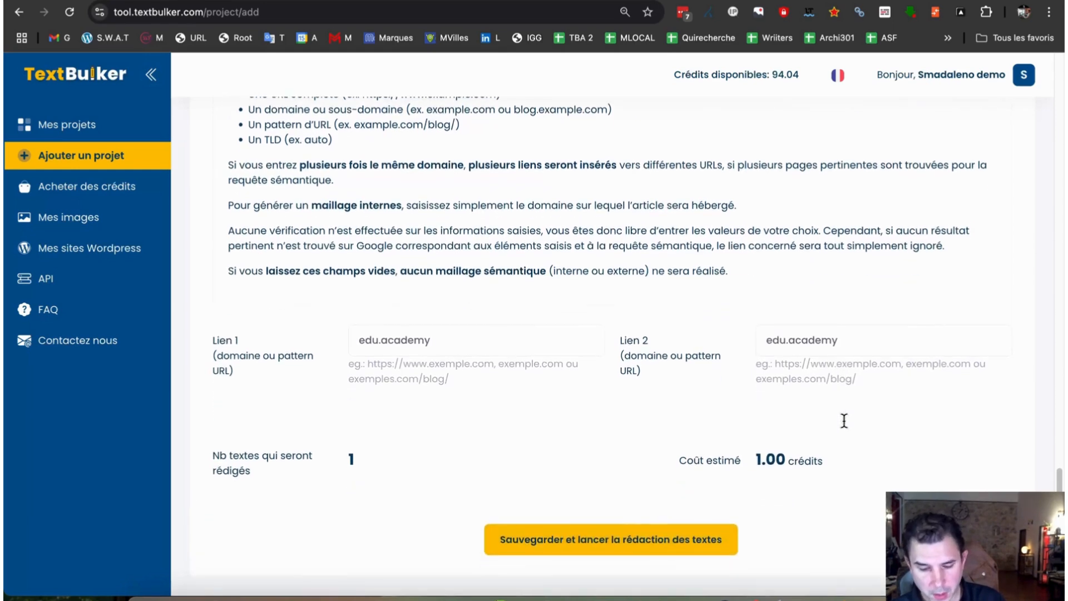
scroll(843, 418, "up", 2)
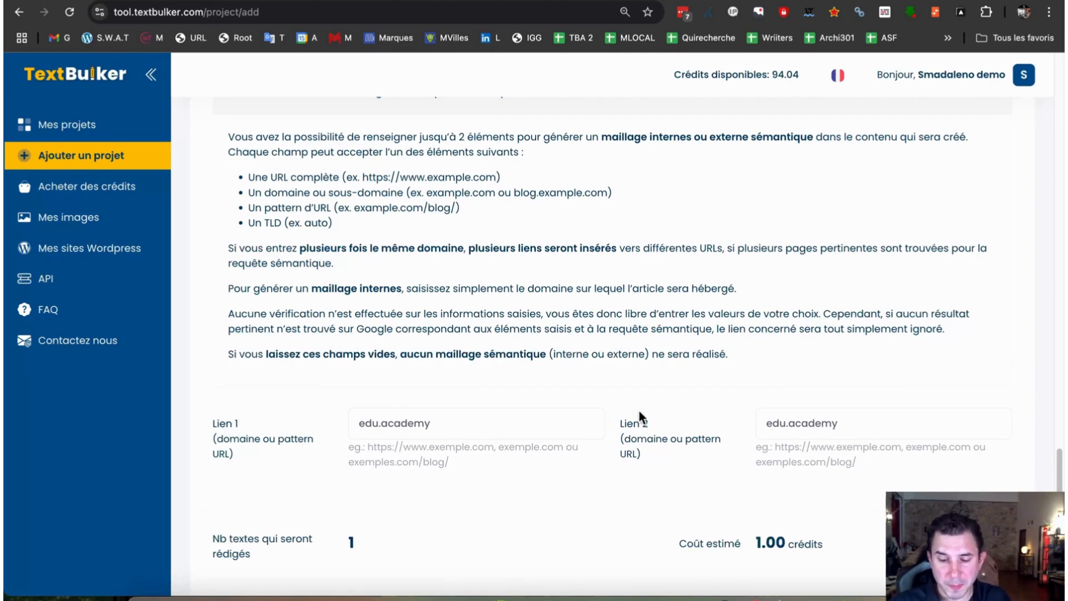
scroll(668, 438, "up", 2)
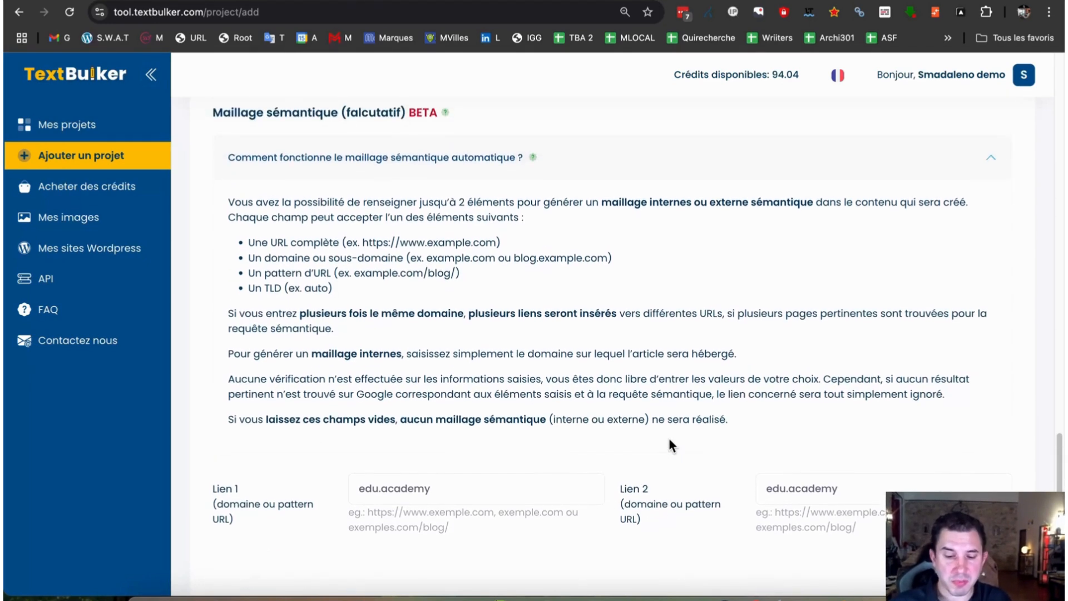
scroll(669, 439, "up", 1)
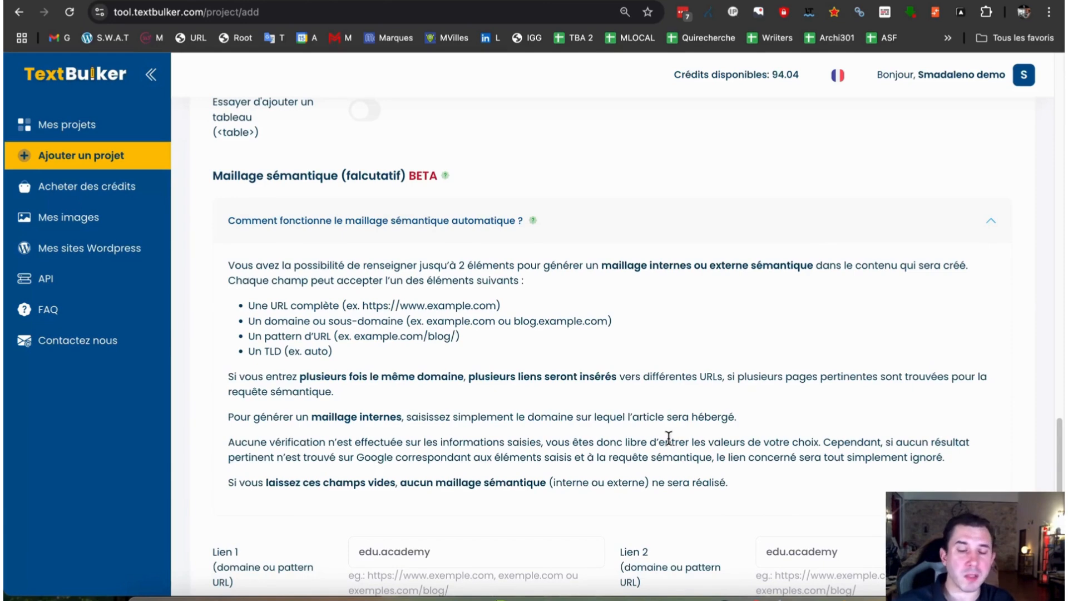
scroll(669, 438, "down", 2)
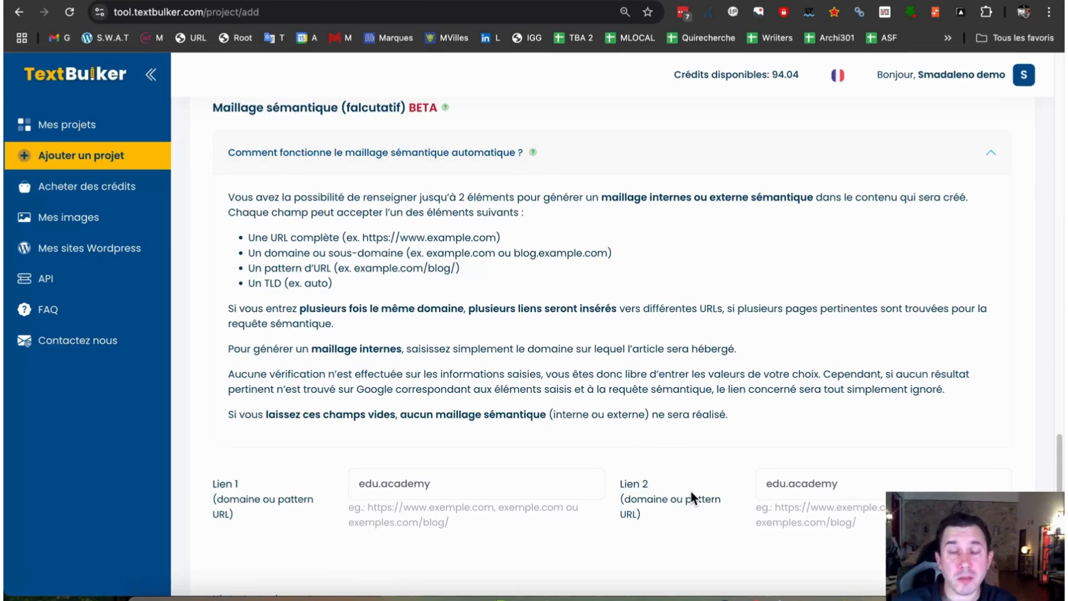
Add two keyword lines: "Cristiano ronaldo [[fr.wikipedia.org]][[youtube.com]]" and "TextBulker, outil de génération de texte IA spécialisé dans le SEO [[see-u-better.com]] [[youtube.com]]"
scroll(690, 490, "up", 10)
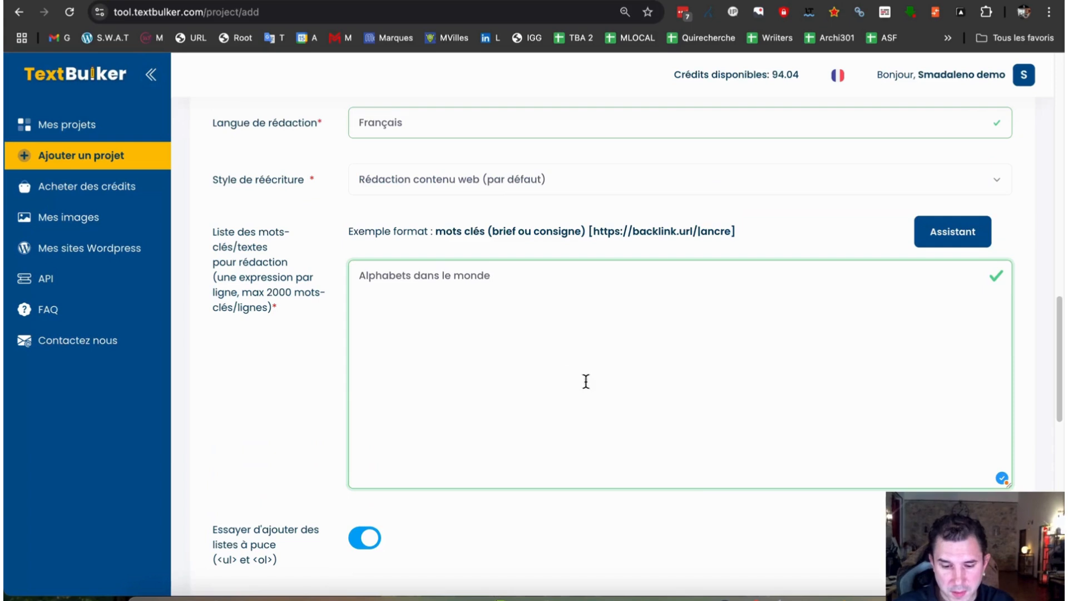
left_click(512, 277)
key("Return")
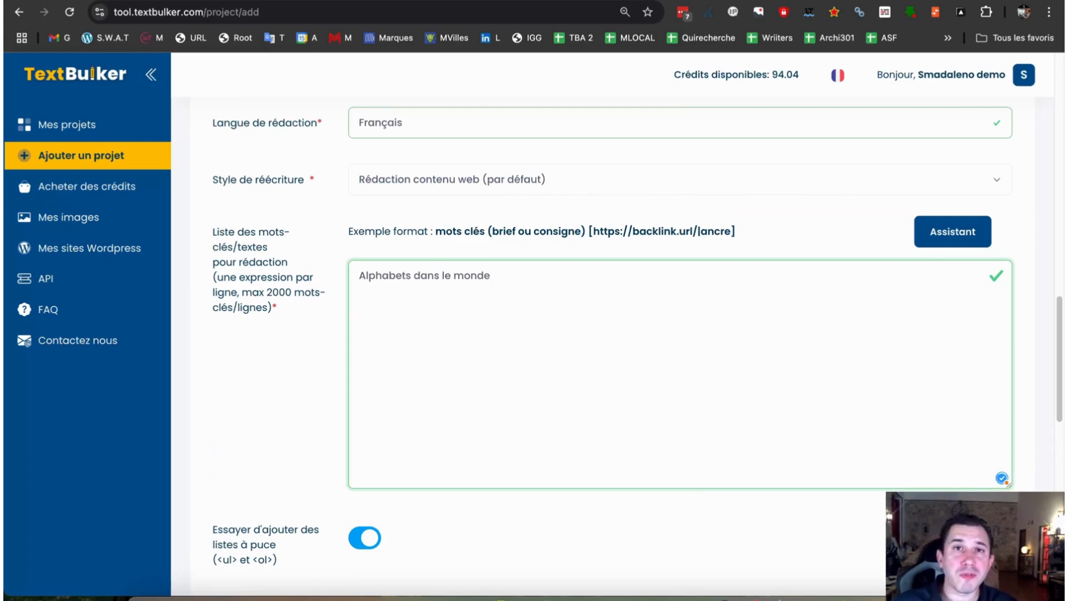
scroll(612, 334, "down", 5)
scroll(612, 333, "up", 5)
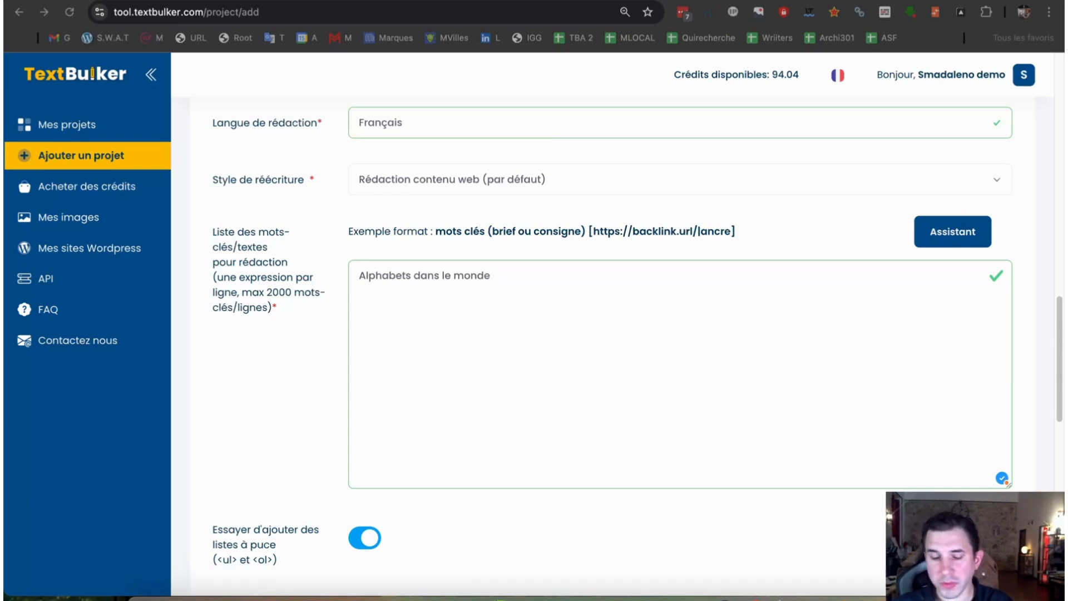
left_click(565, 276)
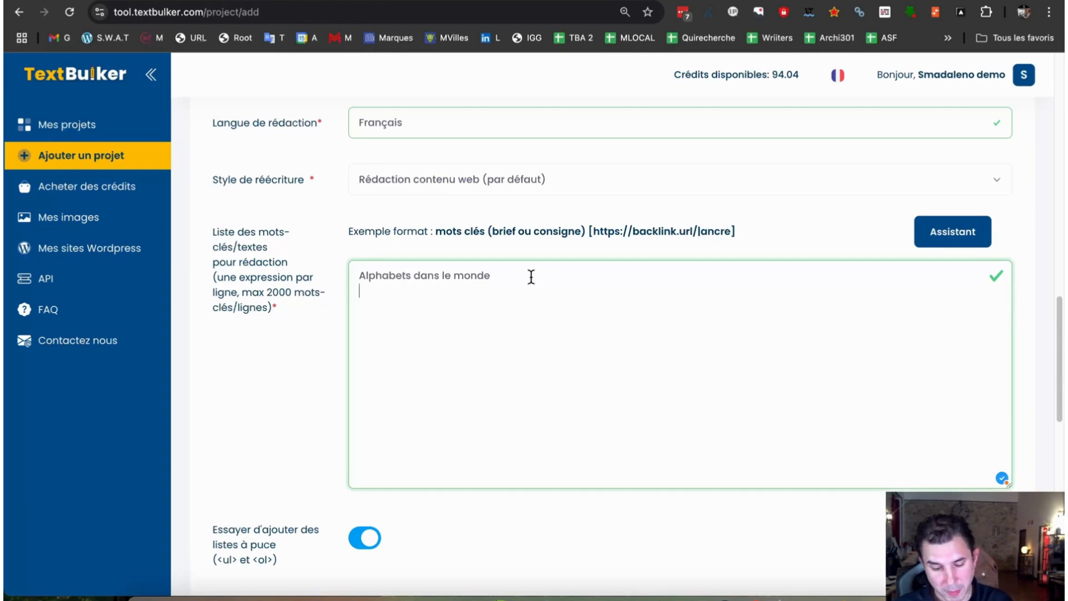
type("Cristiano ronaldo [[fr.wikipedia.org]][[youtube.com]] TextBulker, outil de génération de texte IA spécialisé dans le SEO [[see-u-better.com]] [[youtube.com]]")
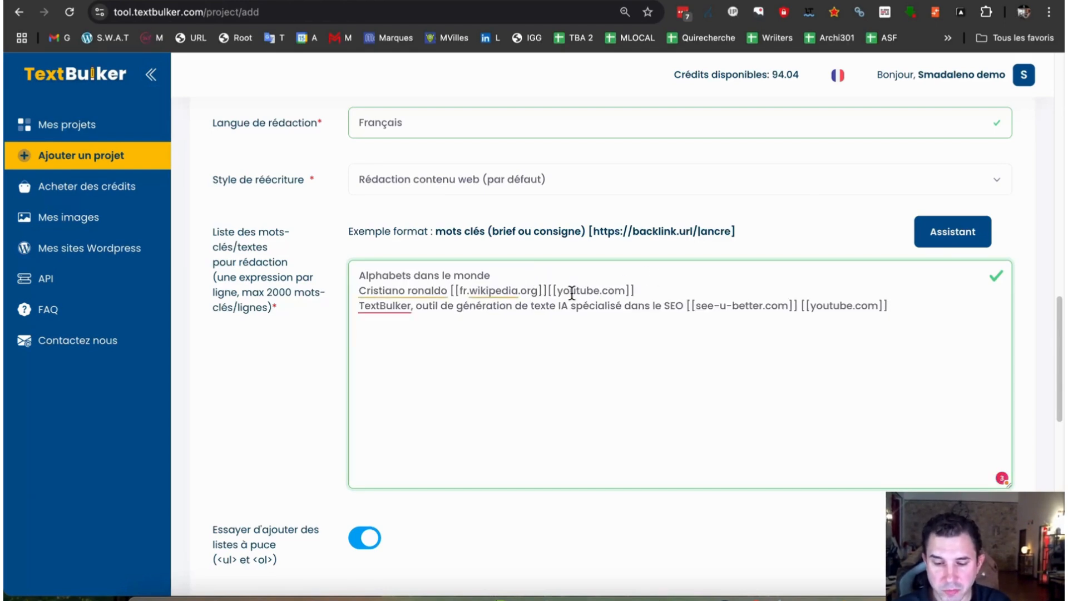
Compare the "Alphabets dans le monde" line, which has no links, with the double-bracket domain syntax on the Cristiano ronaldo line
scroll(517, 391, "down", 3)
scroll(519, 392, "up", 3)
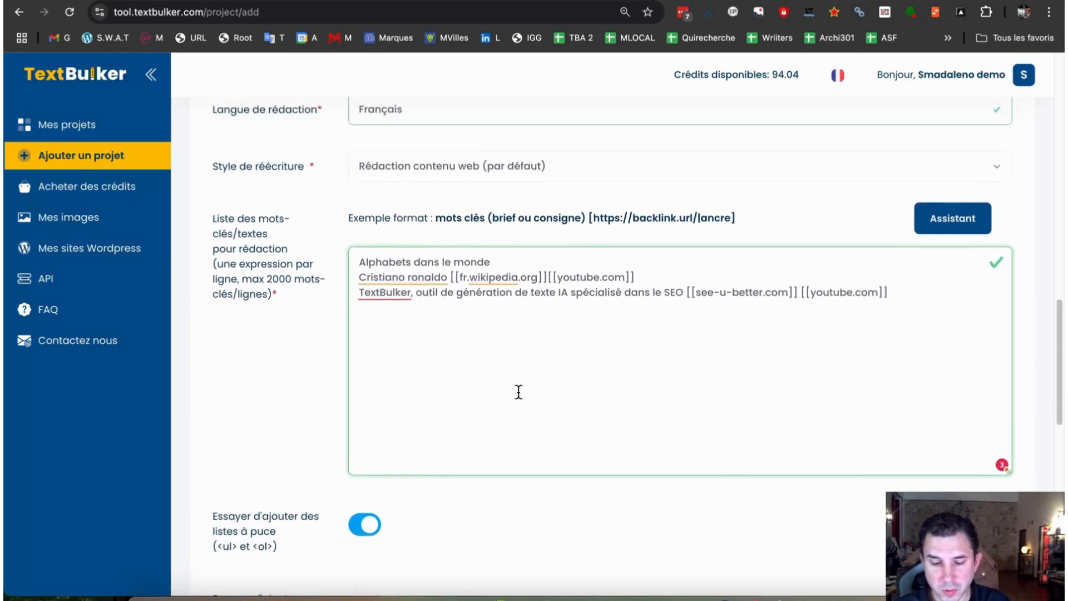
scroll(518, 392, "up", 1)
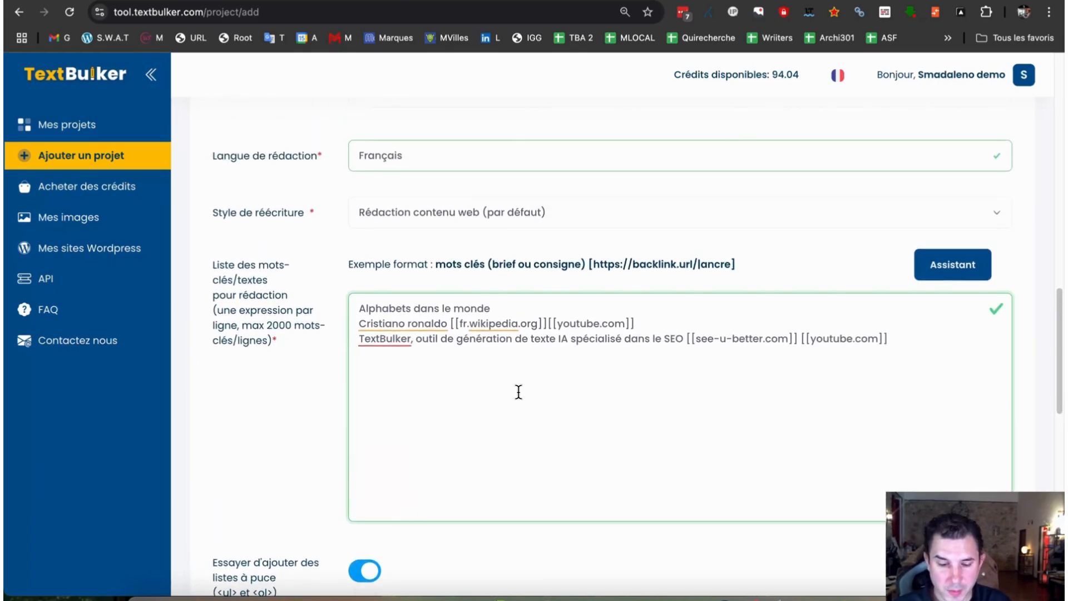
left_click(501, 304)
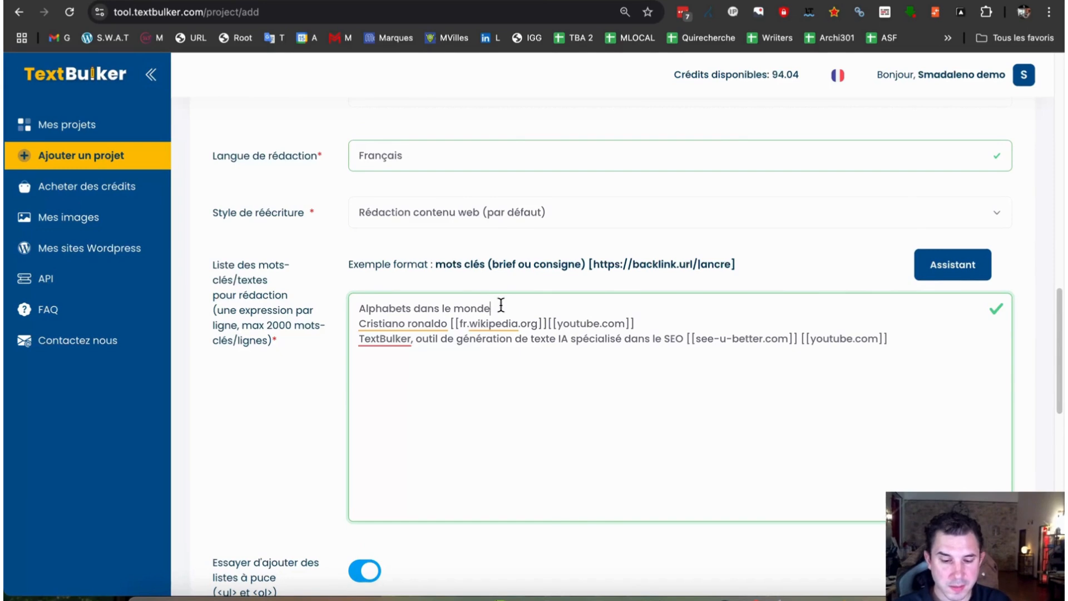
left_click_drag(500, 305, 334, 310)
left_click(522, 309)
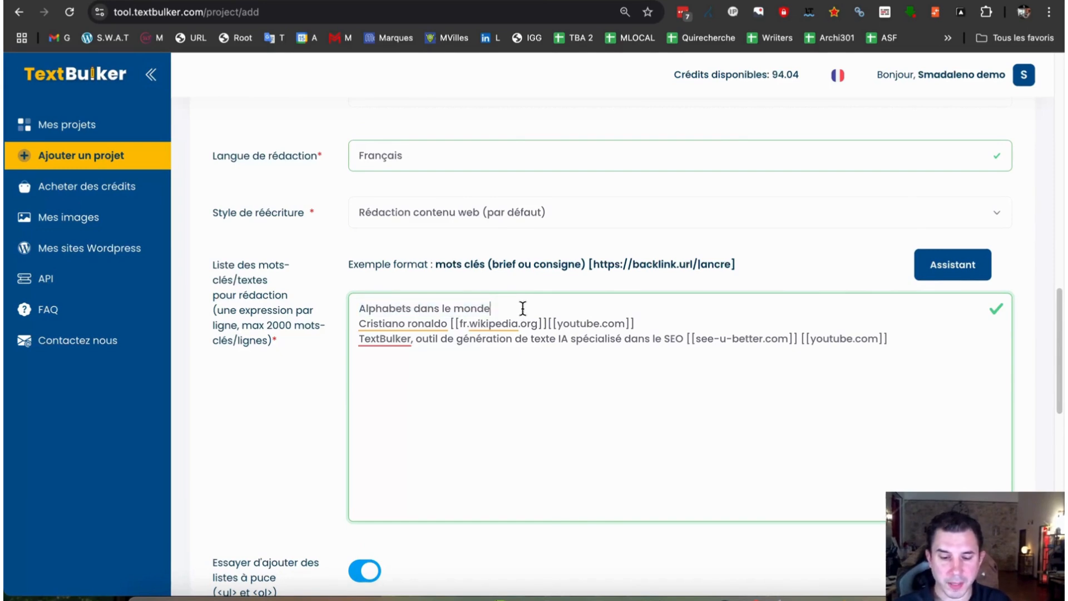
left_click(449, 323)
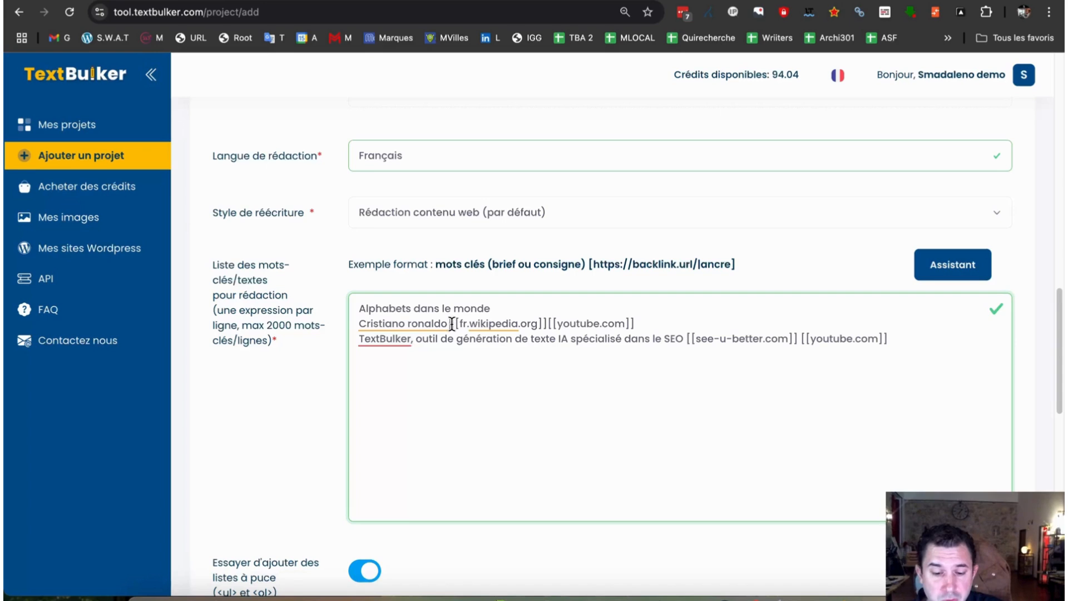
left_click_drag(452, 324, 456, 324)
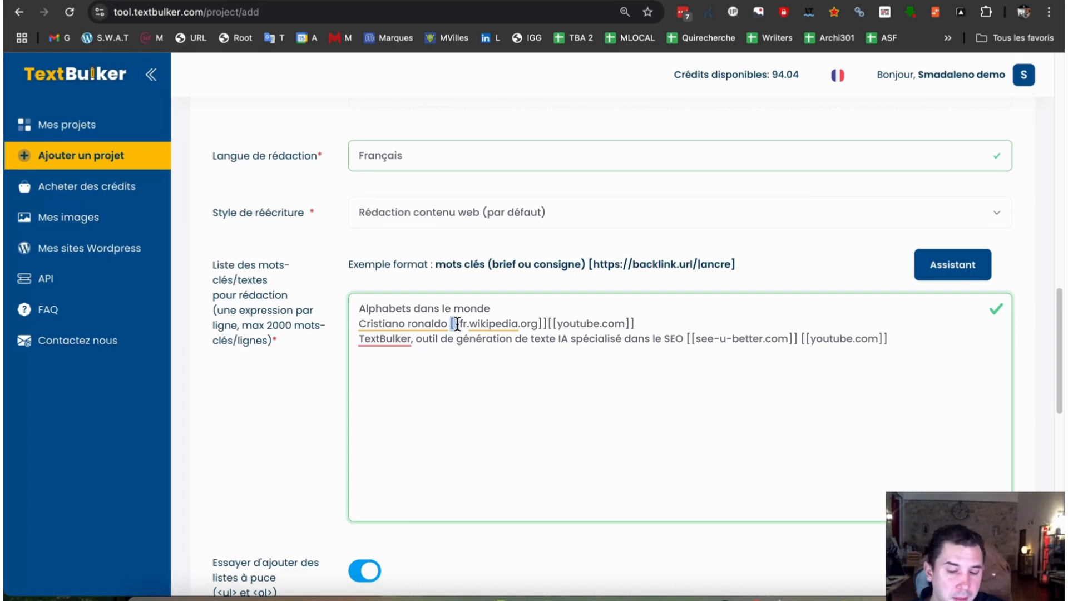
left_click(540, 320)
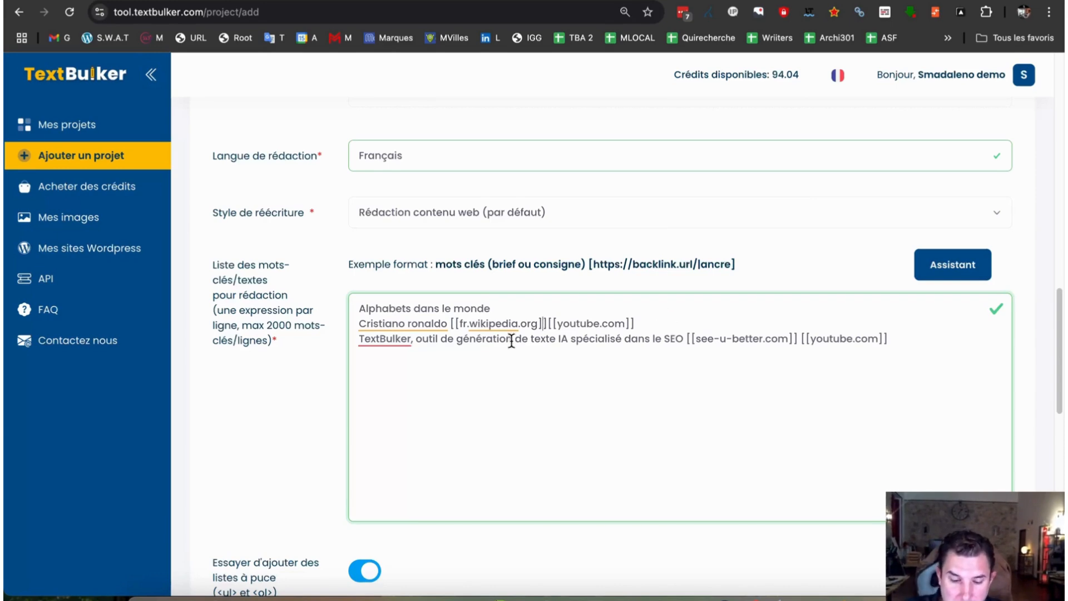
left_click_drag(495, 308, 360, 307)
left_click(359, 307)
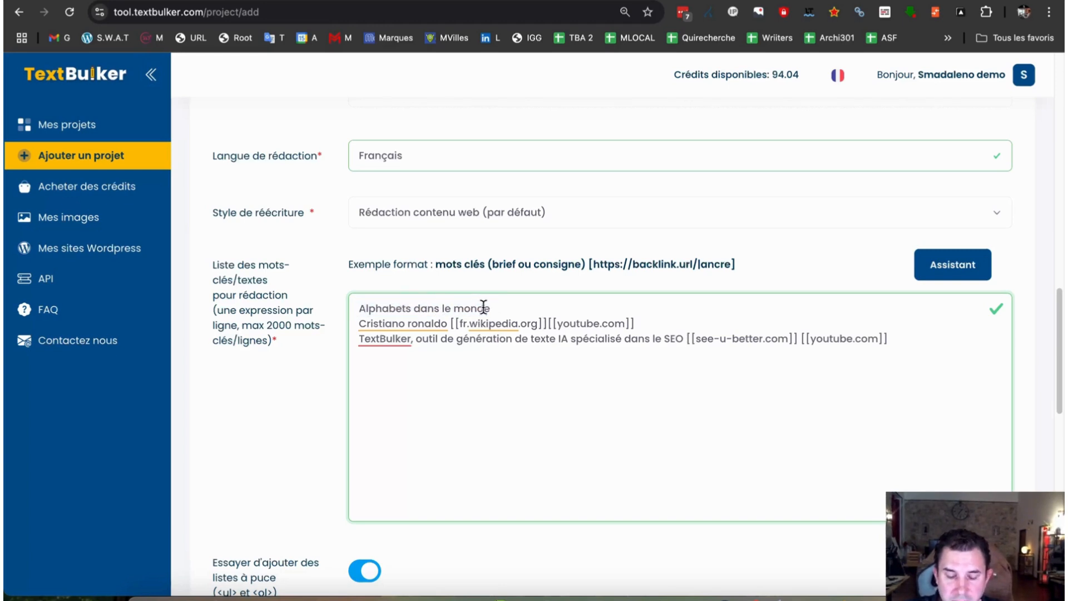
Check the Lien 1 and Lien 2 domains in the semantic linking section against the double-bracket domains in the keyword list
scroll(503, 267, "down", 7)
scroll(578, 384, "down", 3)
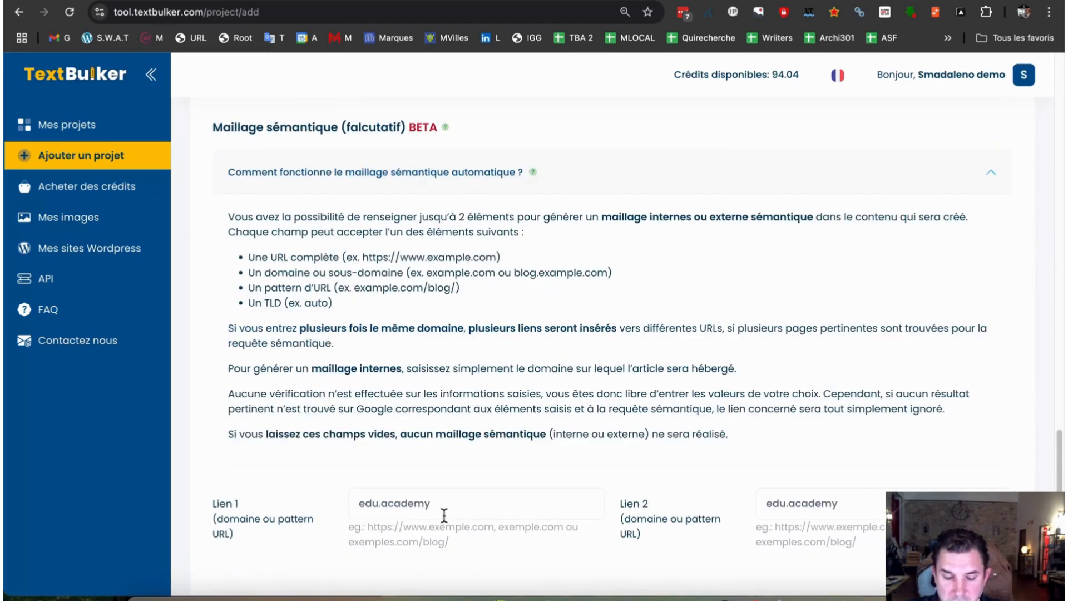
scroll(609, 492, "up", 12)
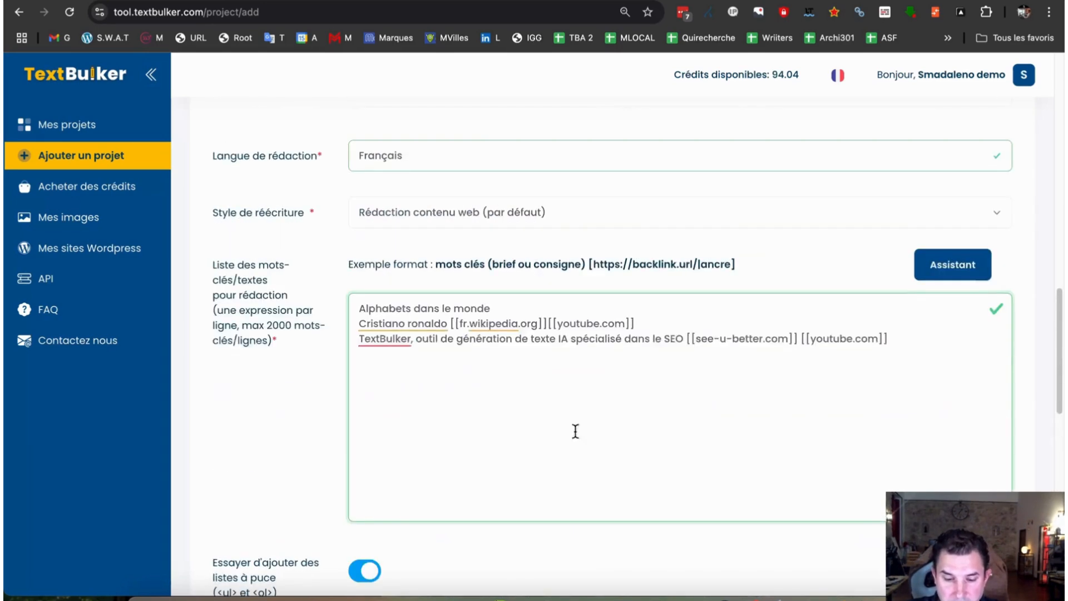
left_click_drag(450, 323, 456, 322)
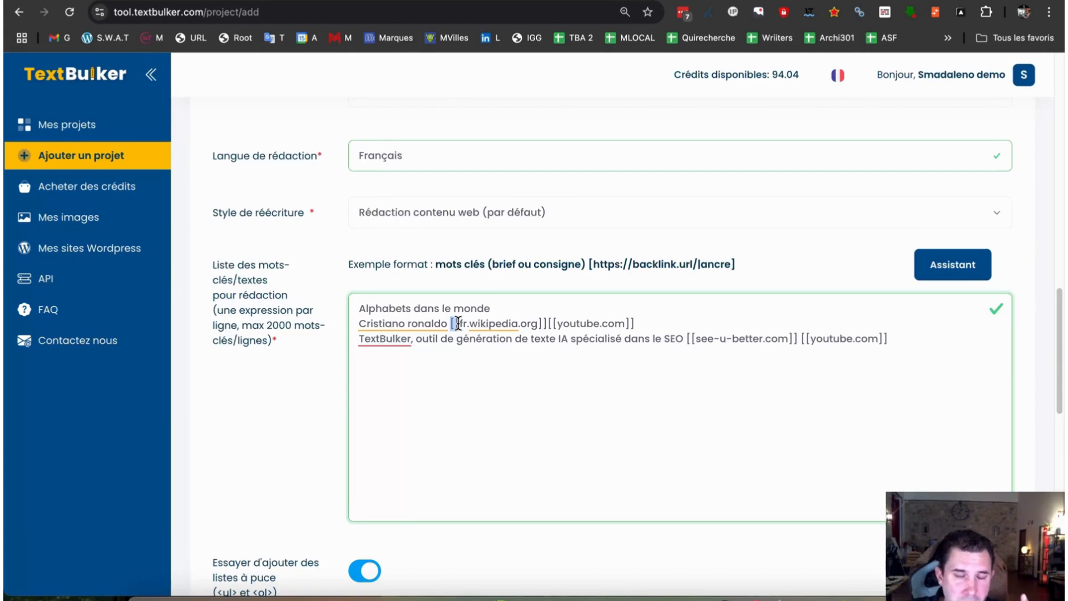
left_click_drag(457, 323, 466, 323)
scroll(668, 417, "down", 10)
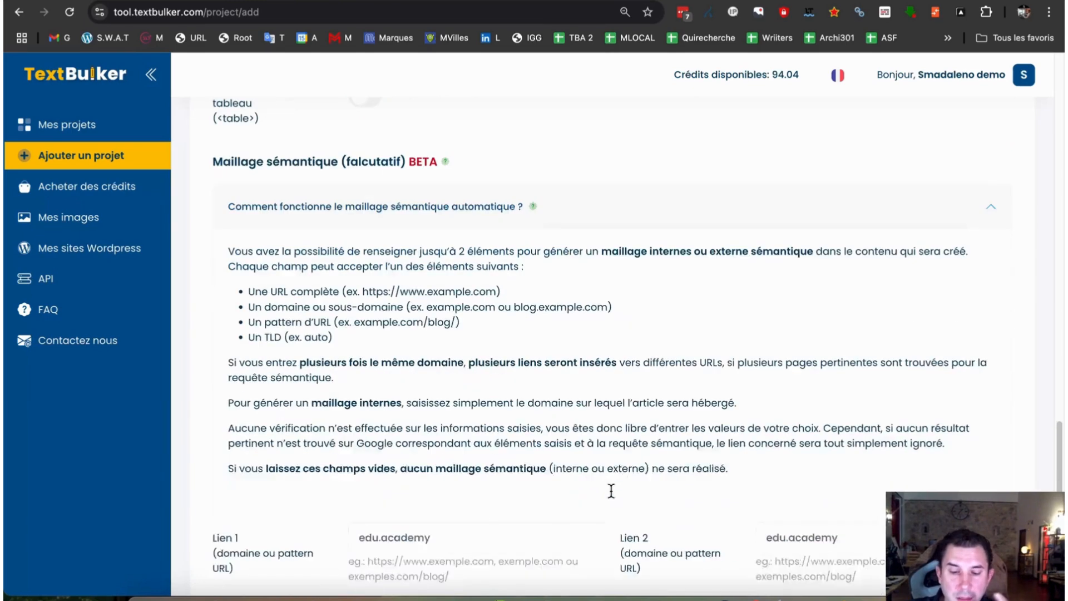
scroll(610, 490, "up", 9)
left_click(553, 342)
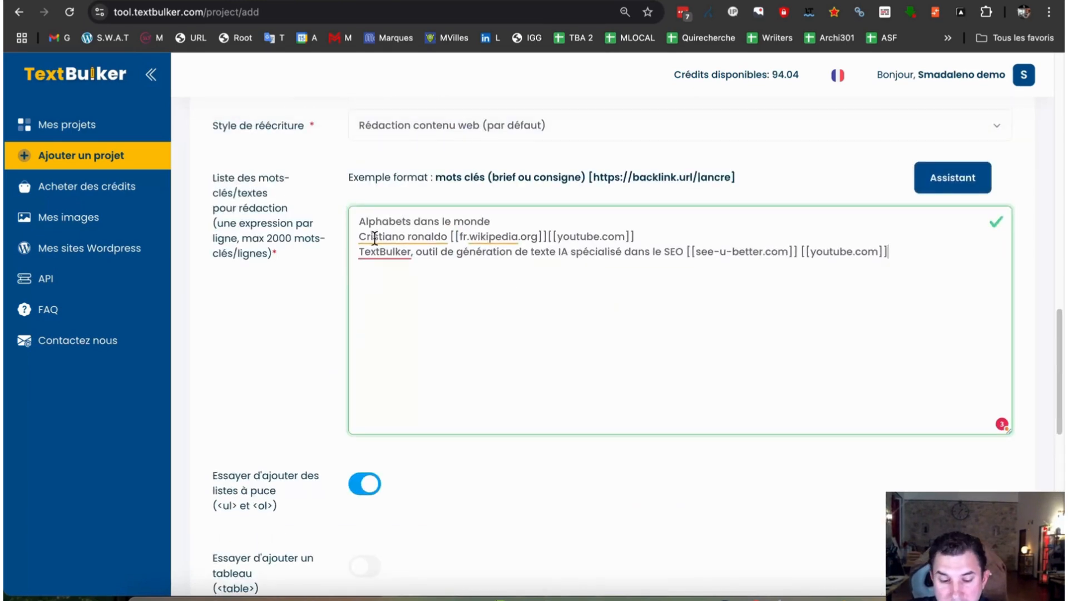
Examine the topic and the bracketed link domains on the Cristiano ronaldo and TextBulker keyword lines
left_click_drag(358, 235, 445, 236)
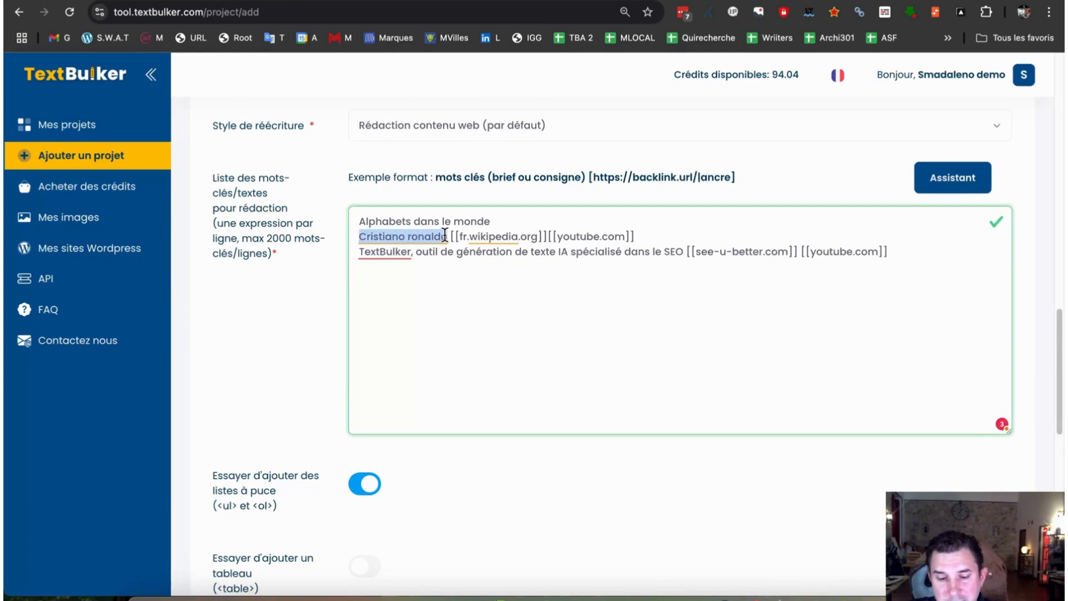
left_click(482, 235)
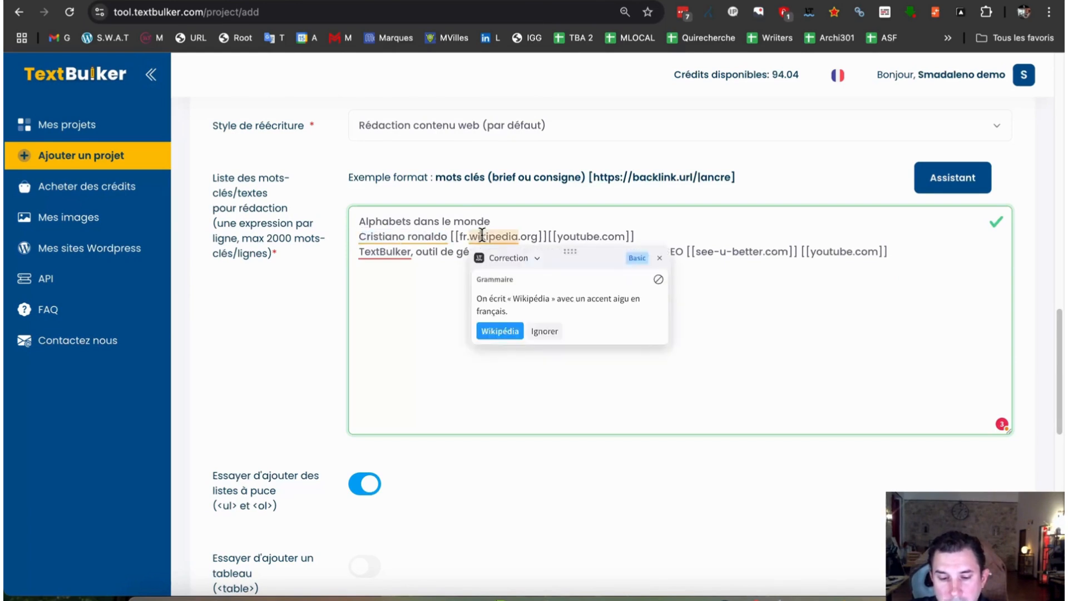
left_click(480, 234)
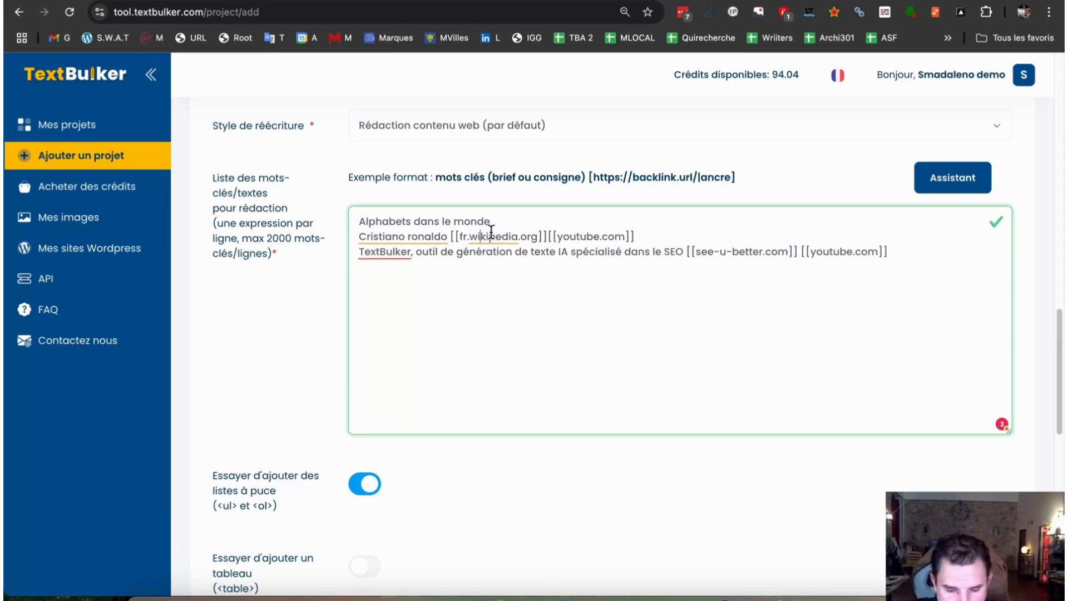
left_click_drag(556, 237, 625, 238)
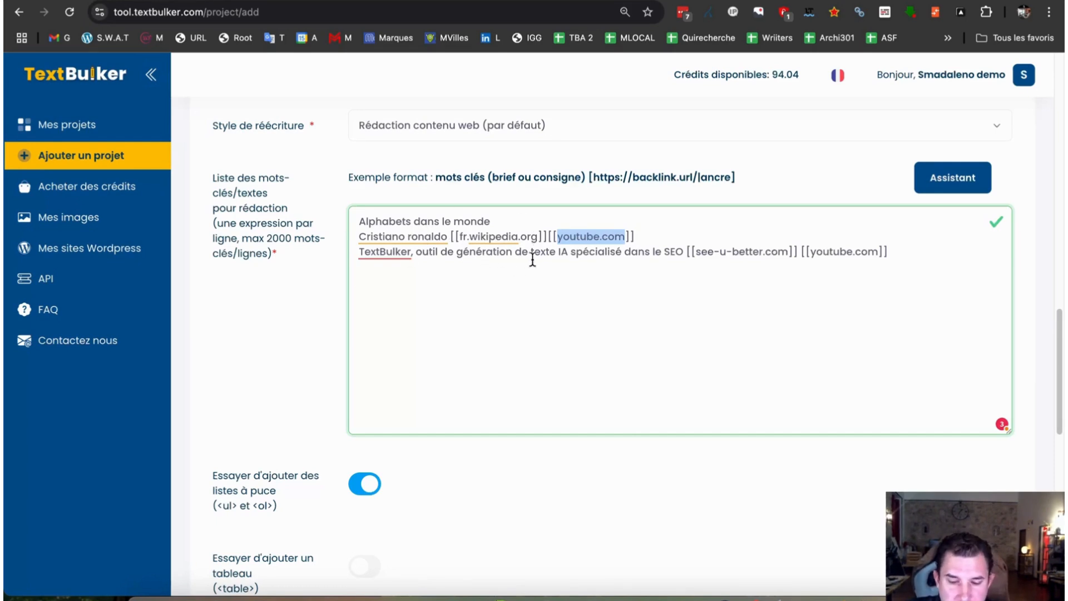
left_click(370, 253)
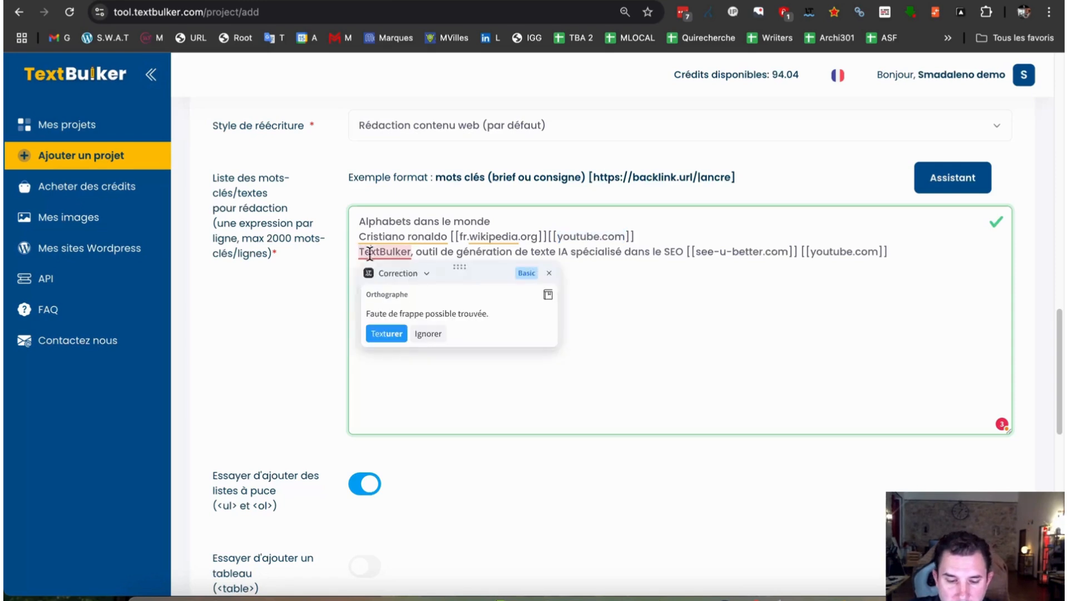
left_click(576, 279)
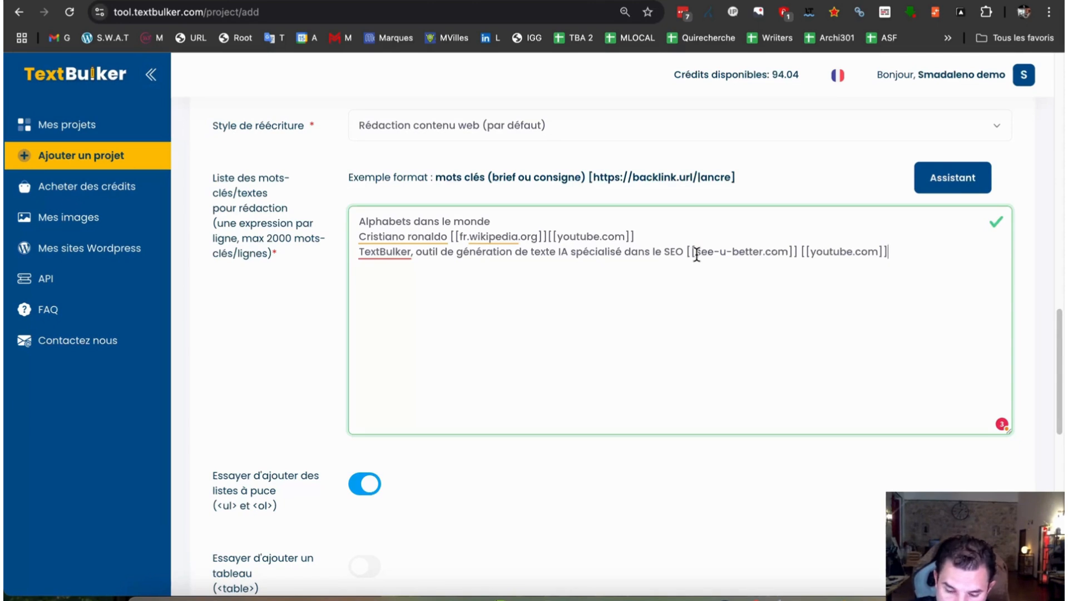
left_click_drag(695, 253, 788, 254)
left_click(782, 276)
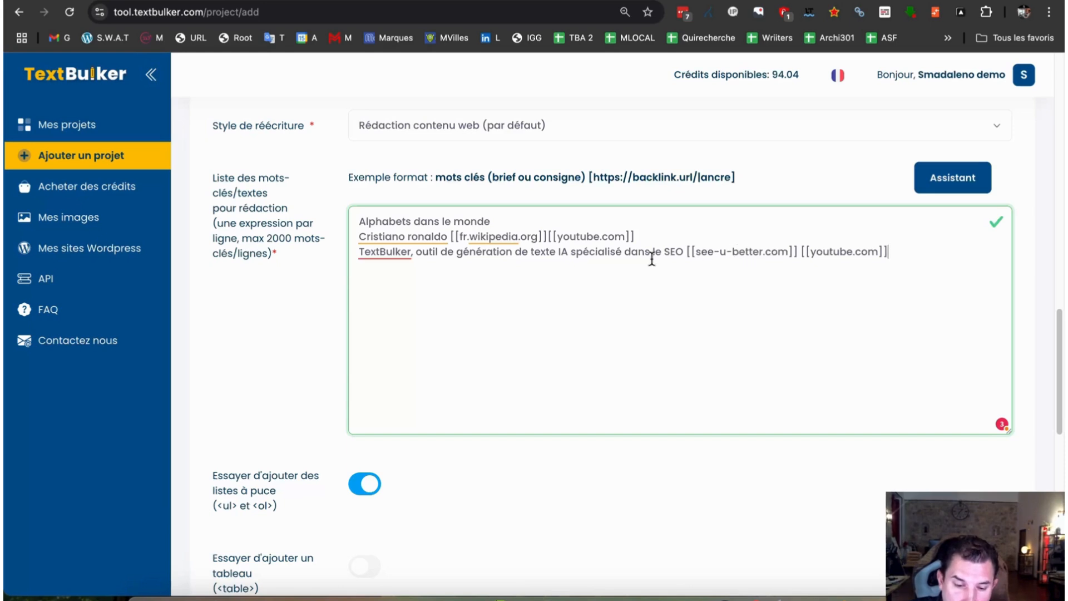
left_click_drag(380, 253, 575, 253)
left_click(570, 253)
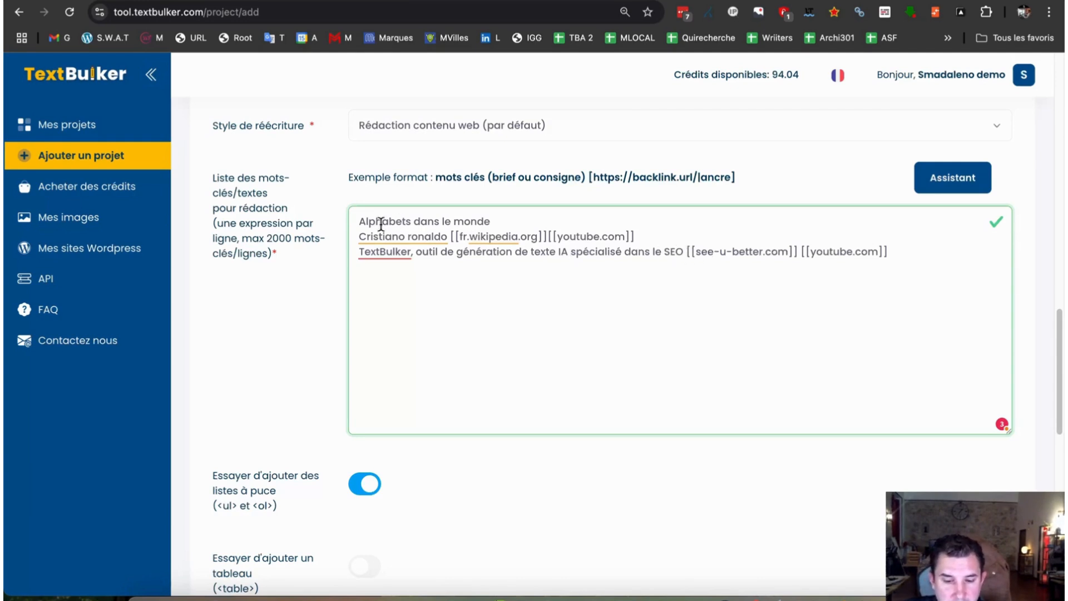
left_click_drag(683, 252, 353, 252)
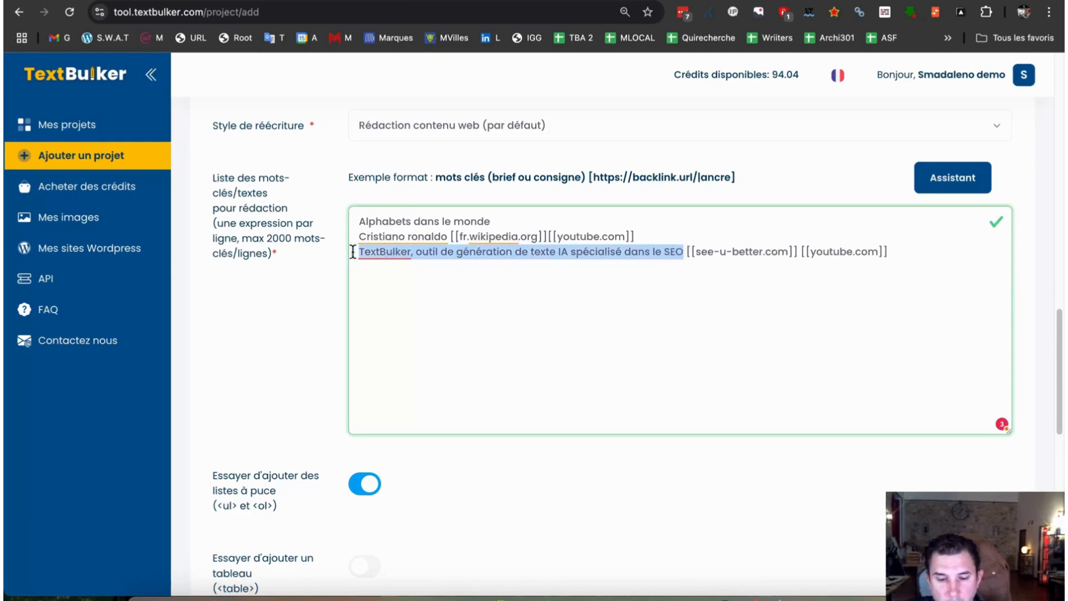
Review the bullet-list, table and semantic linking settings below the keyword list of the new project
left_click(494, 271)
scroll(529, 269, "down", 3)
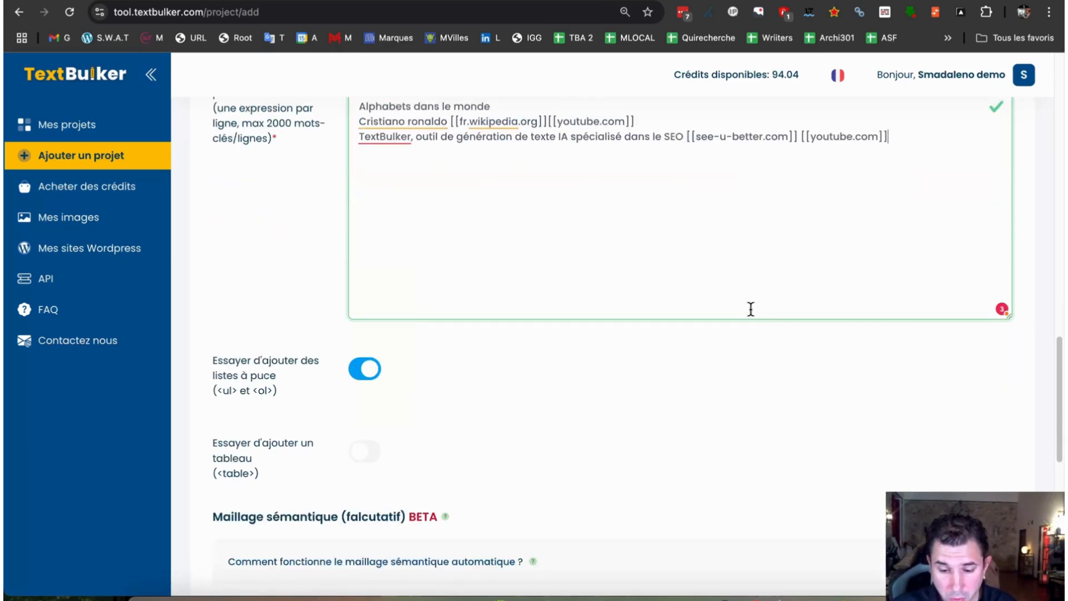
scroll(731, 305, "down", 10)
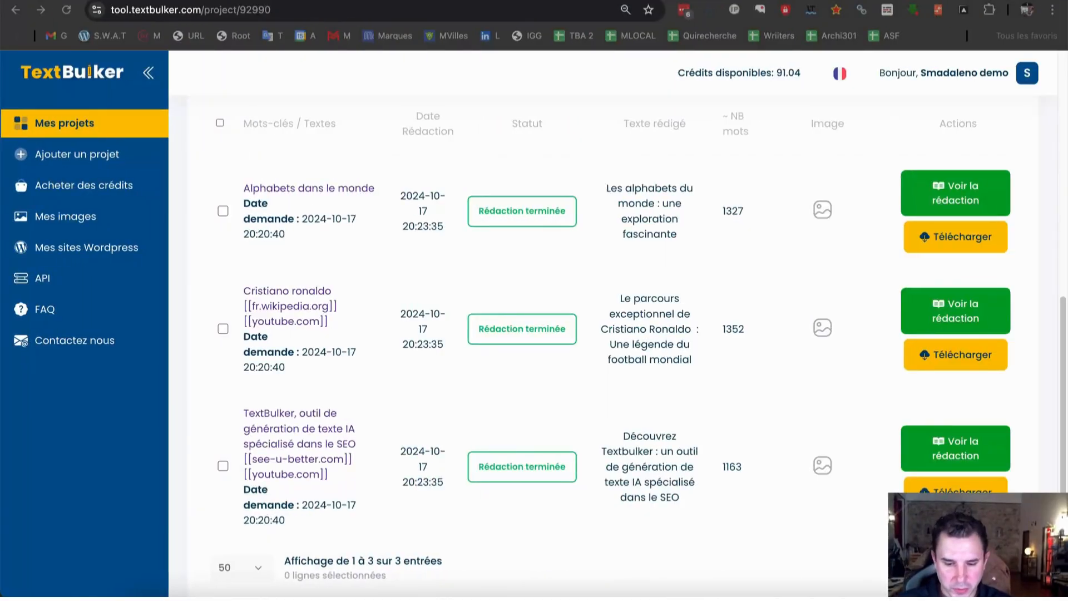
Review the Liens sémantique project's settings summary and the writing status of its keyword rows
scroll(487, 371, "up", 8)
scroll(495, 369, "down", 5)
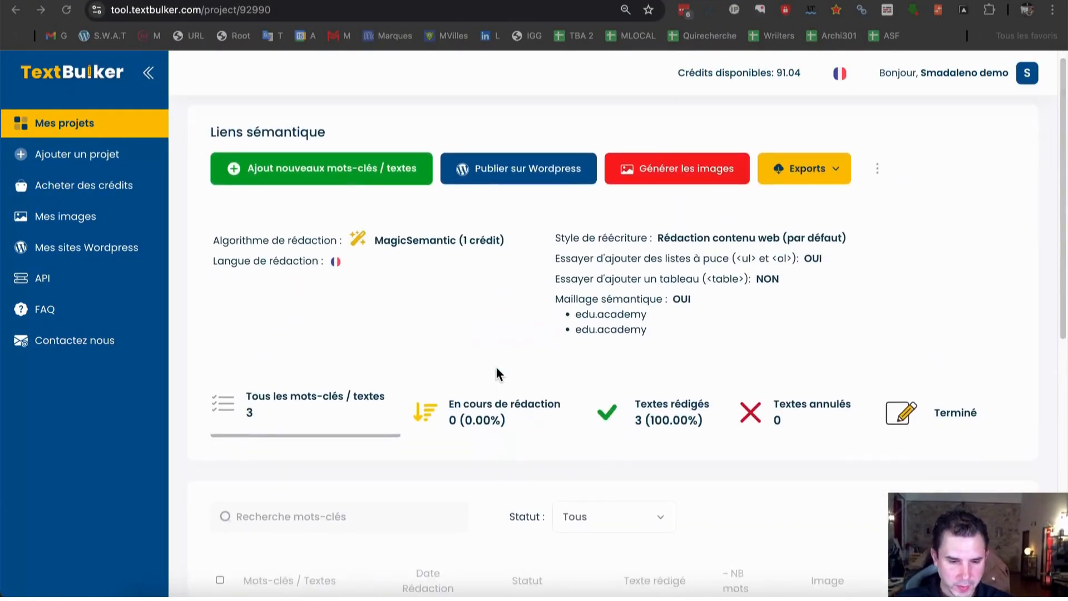
scroll(497, 368, "down", 3)
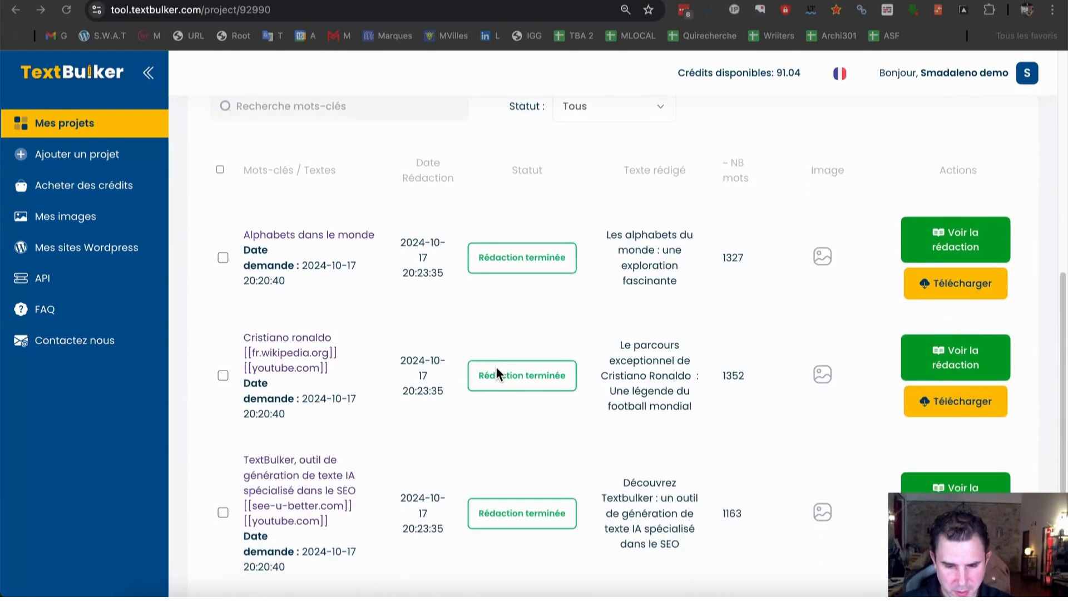
Open the "Alphabets dans le monde" article and check its keyword heading
left_click(292, 236)
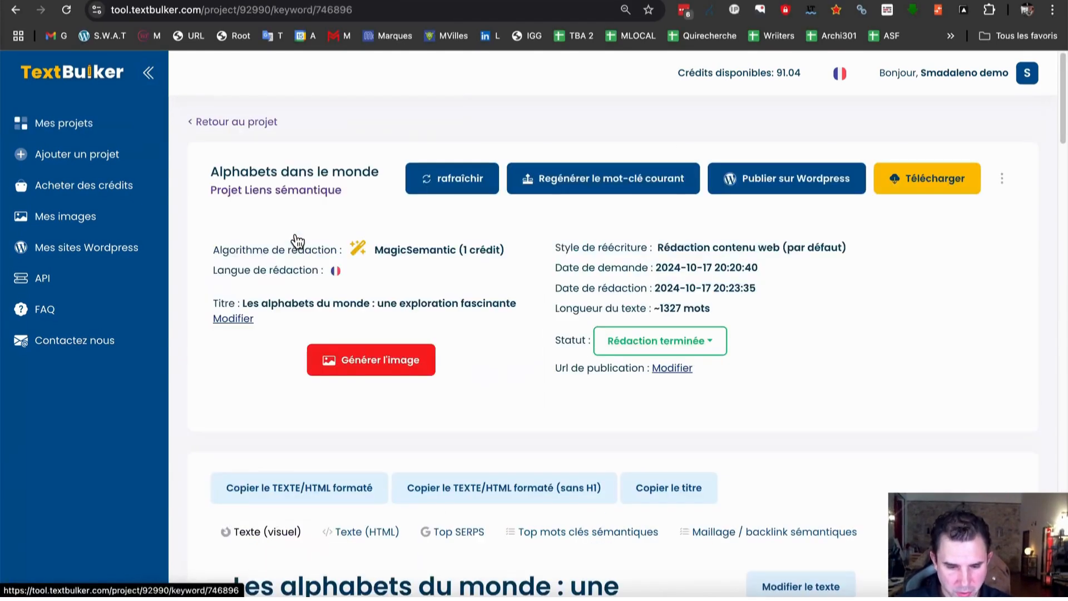
scroll(531, 248, "down", 3)
scroll(532, 249, "up", 4)
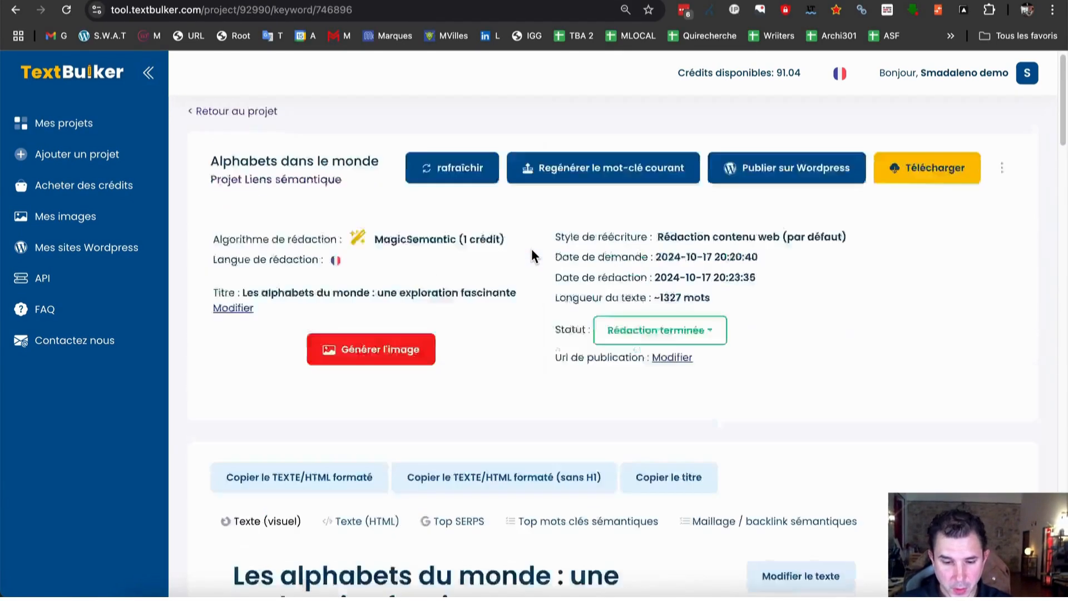
triple_click(301, 171)
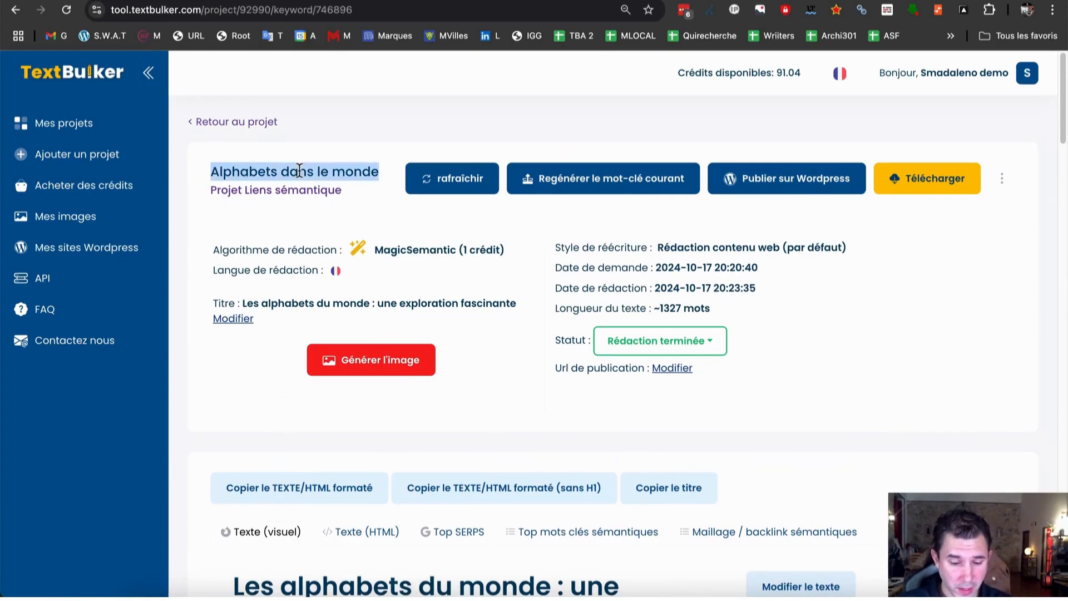
Examine the opening sections of the alphabets article for the inserted "l'alphabet grec" link
scroll(469, 275, "down", 6)
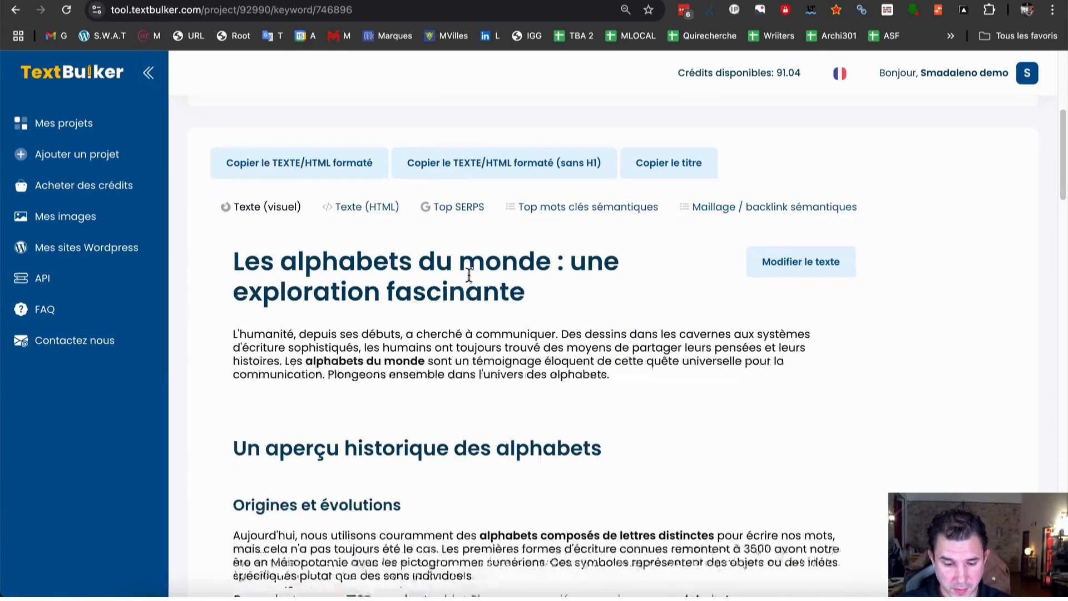
scroll(469, 274, "down", 2)
scroll(469, 275, "up", 2)
scroll(467, 273, "down", 1)
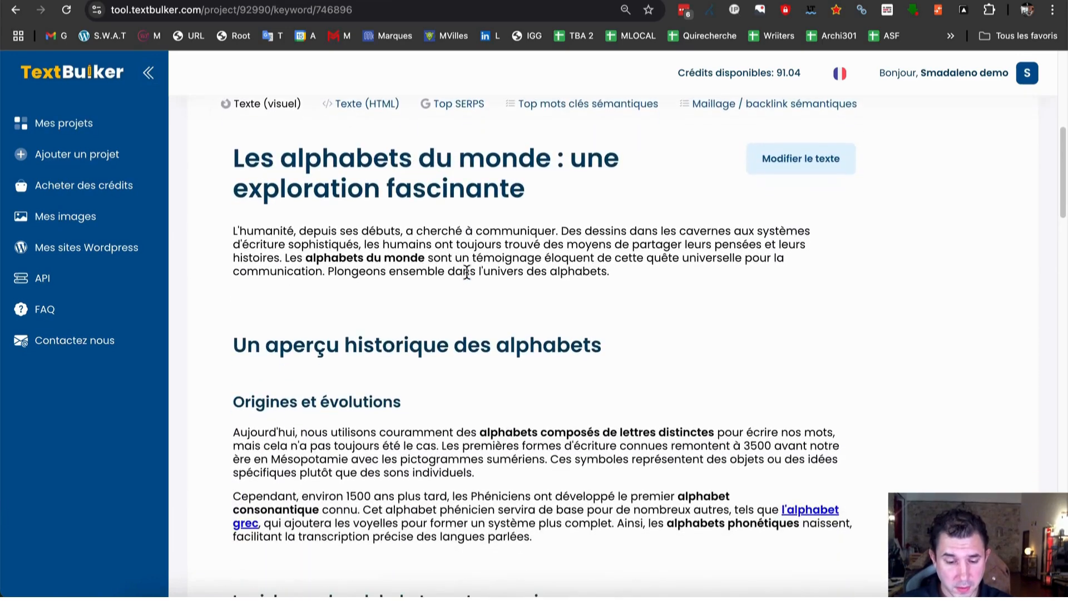
scroll(466, 274, "down", 2)
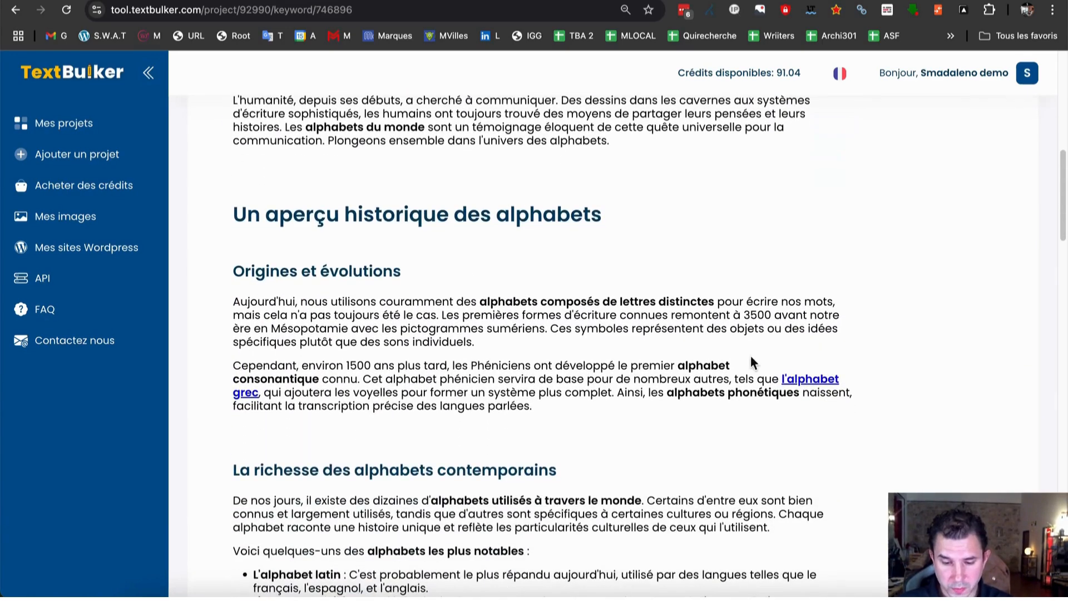
scroll(455, 155, "down", 2)
scroll(455, 156, "up", 1)
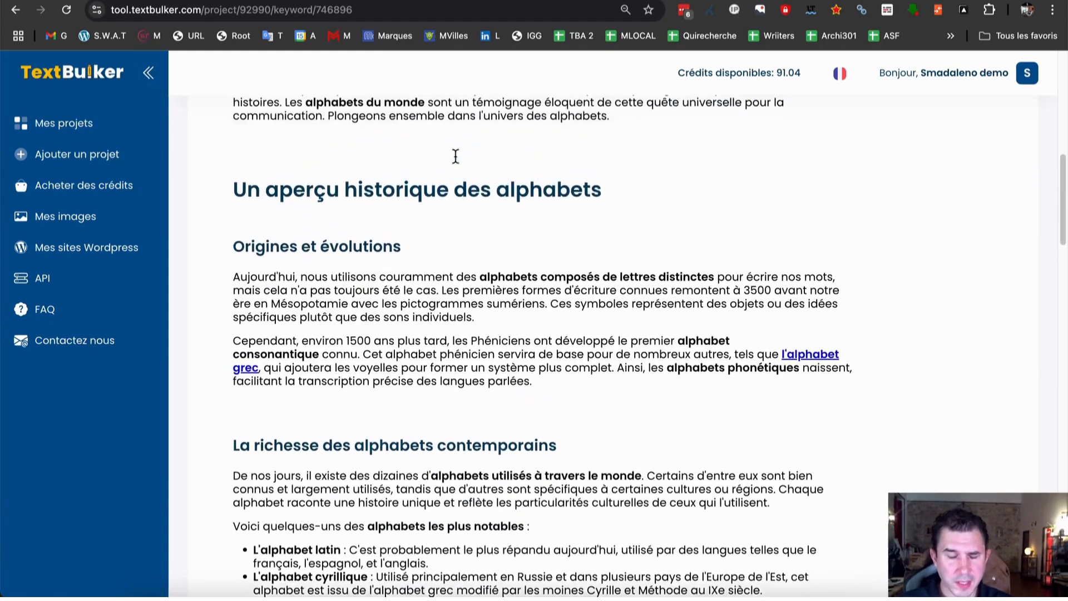
scroll(455, 156, "up", 1)
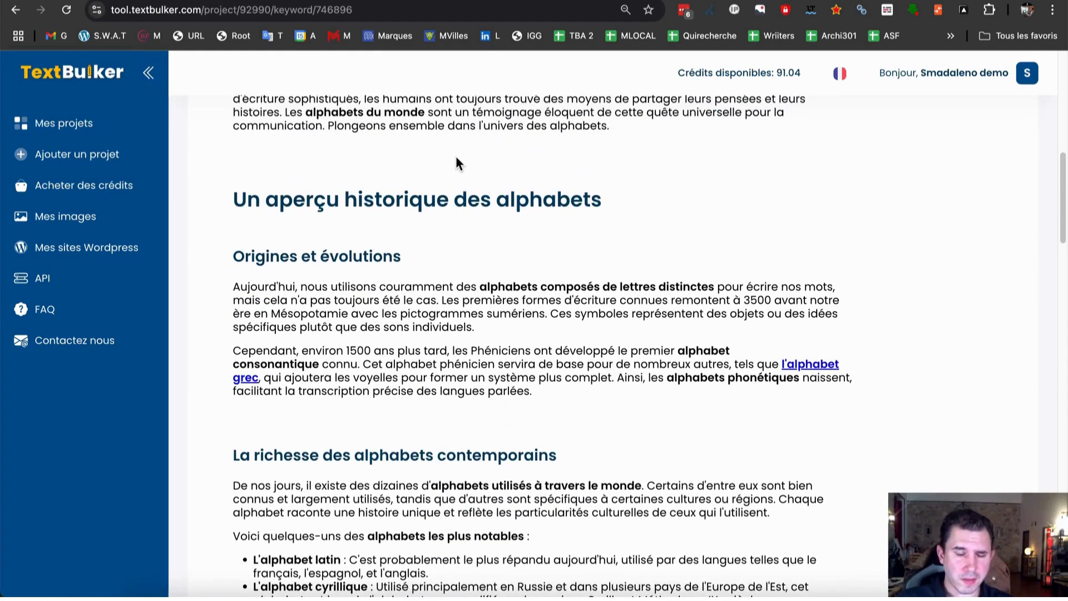
scroll(572, 335, "down", 7)
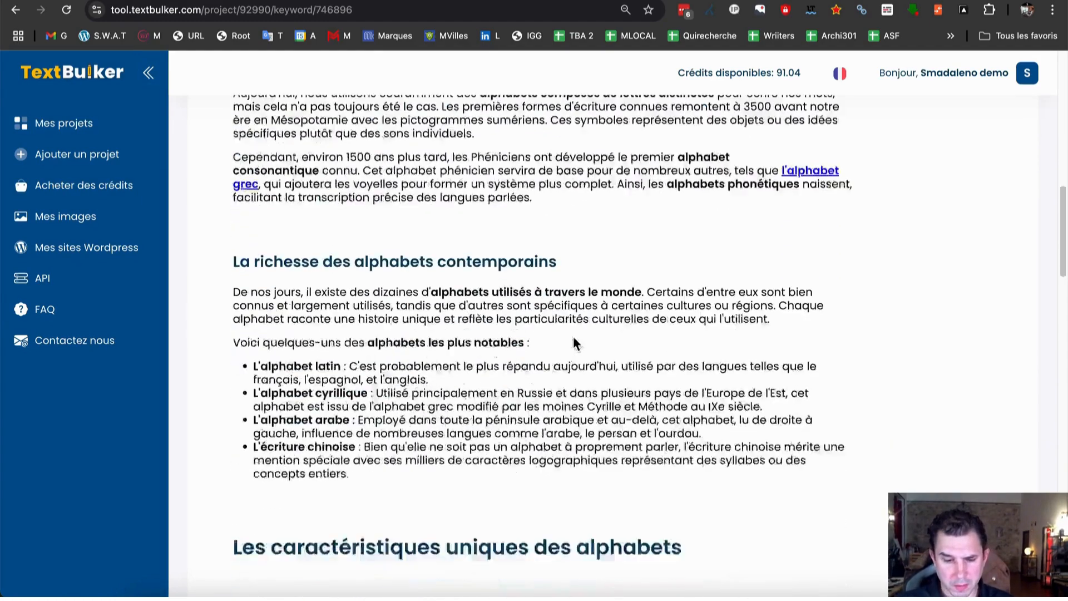
scroll(573, 336, "down", 4)
scroll(573, 336, "up", 8)
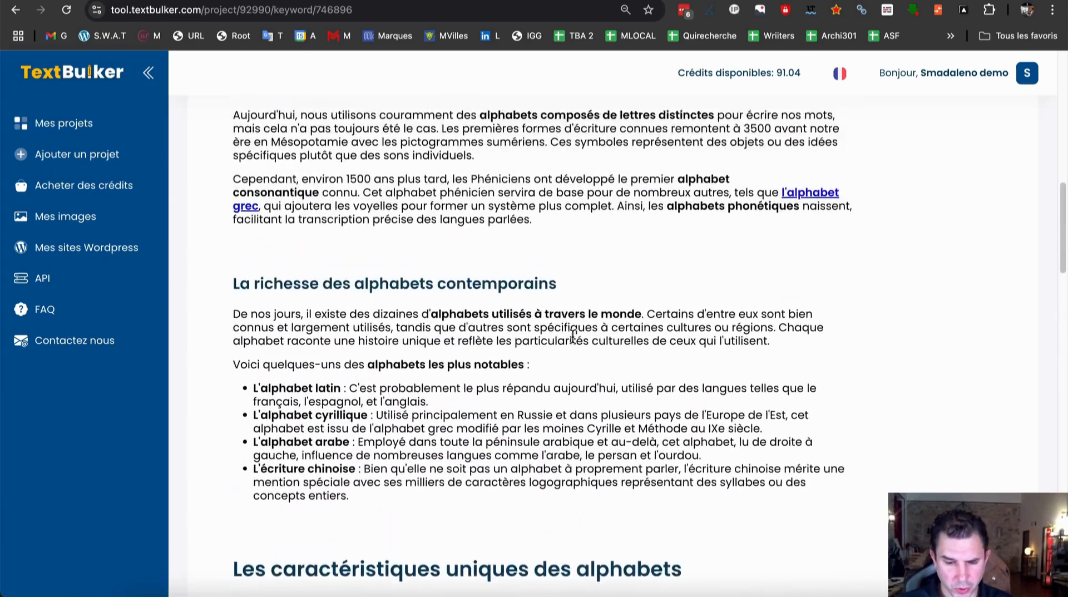
scroll(573, 338, "up", 1)
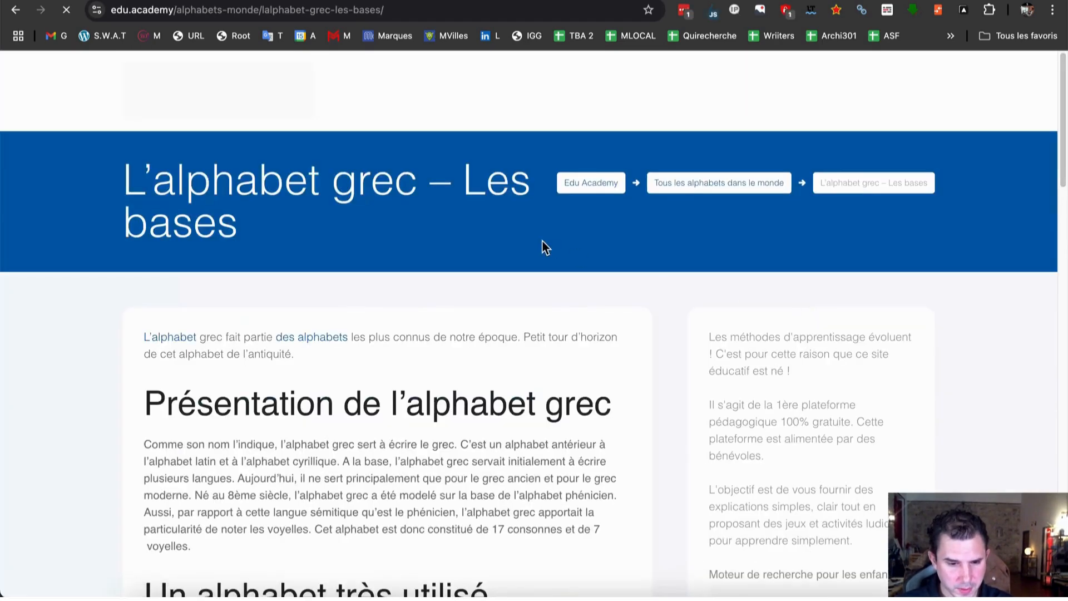
Return to the article, open the "Tous les alphabets dans le monde" link under "Transmission du savoir" and look over its target page
key("super+Left")
scroll(746, 336, "down", 15)
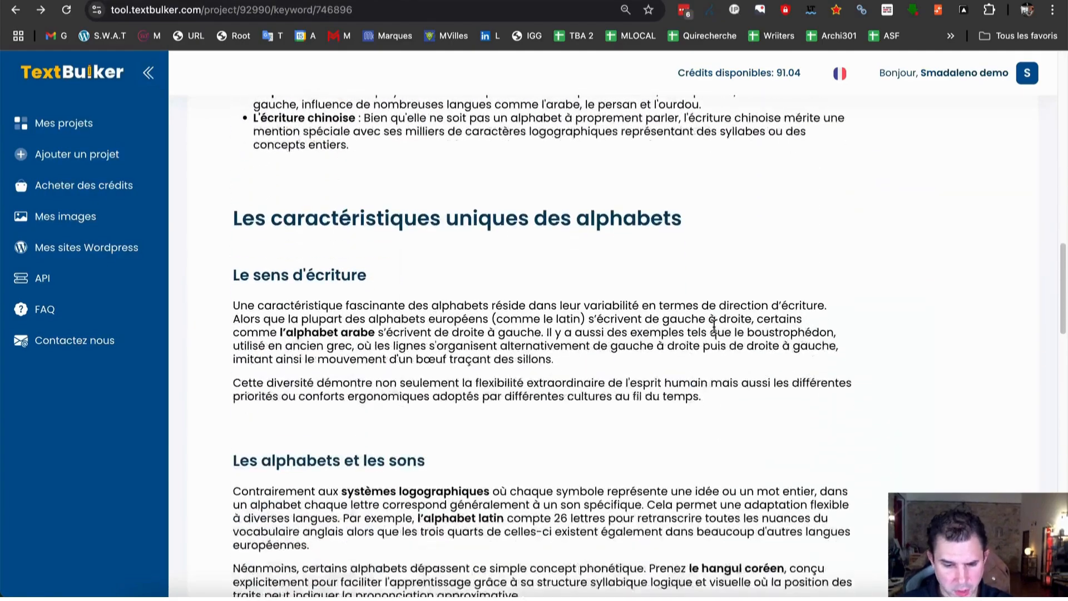
scroll(668, 314, "down", 10)
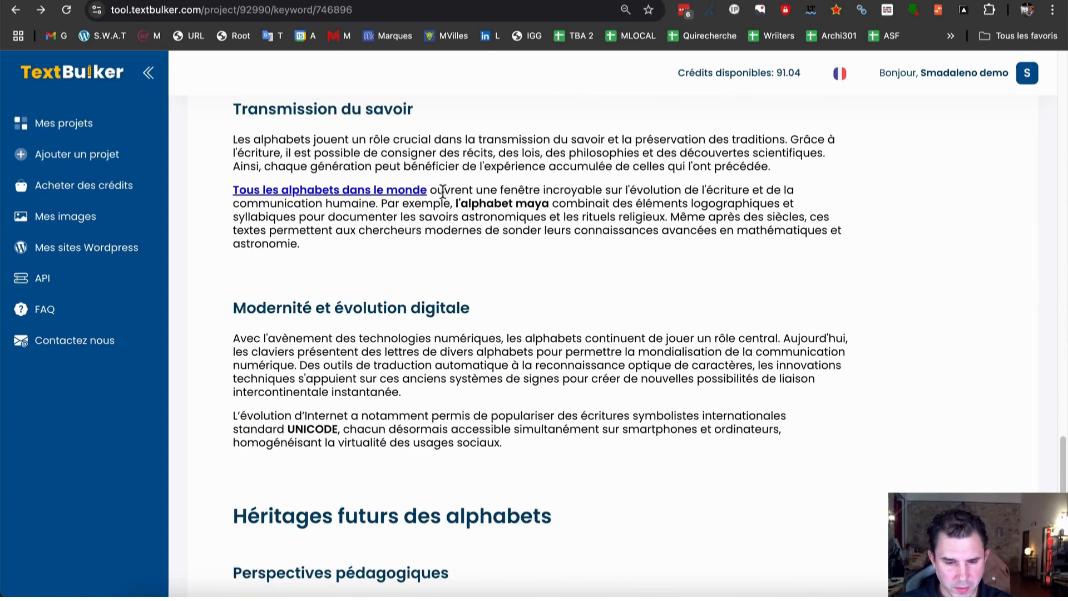
left_click(374, 194)
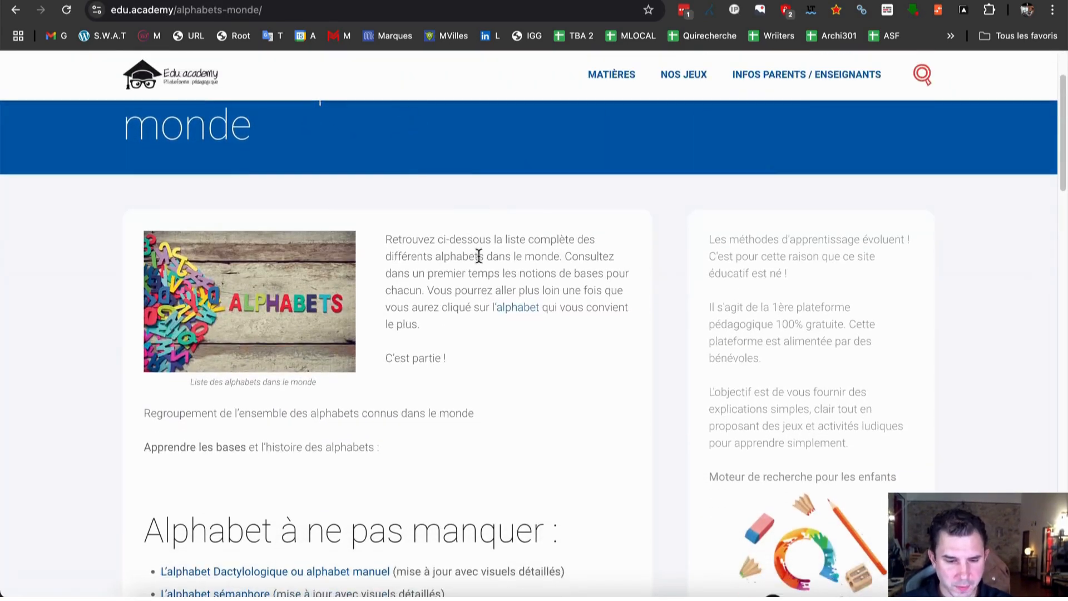
scroll(502, 384, "down", 10)
scroll(501, 373, "up", 10)
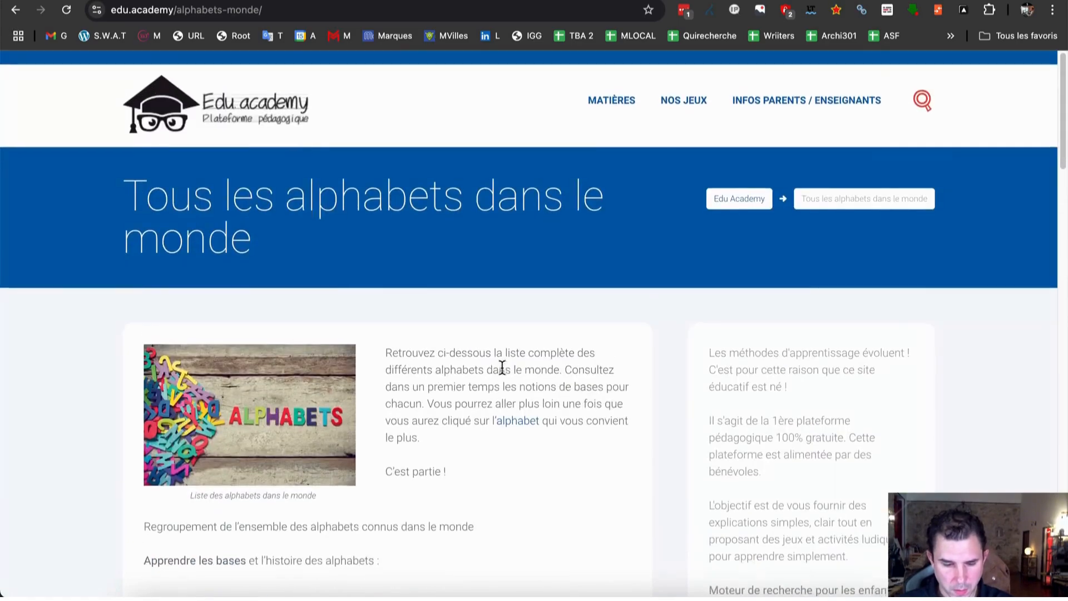
Go back through the alphabets article to the Liens sémantique project's keyword list
key("alt+Left")
scroll(436, 288, "down", 8)
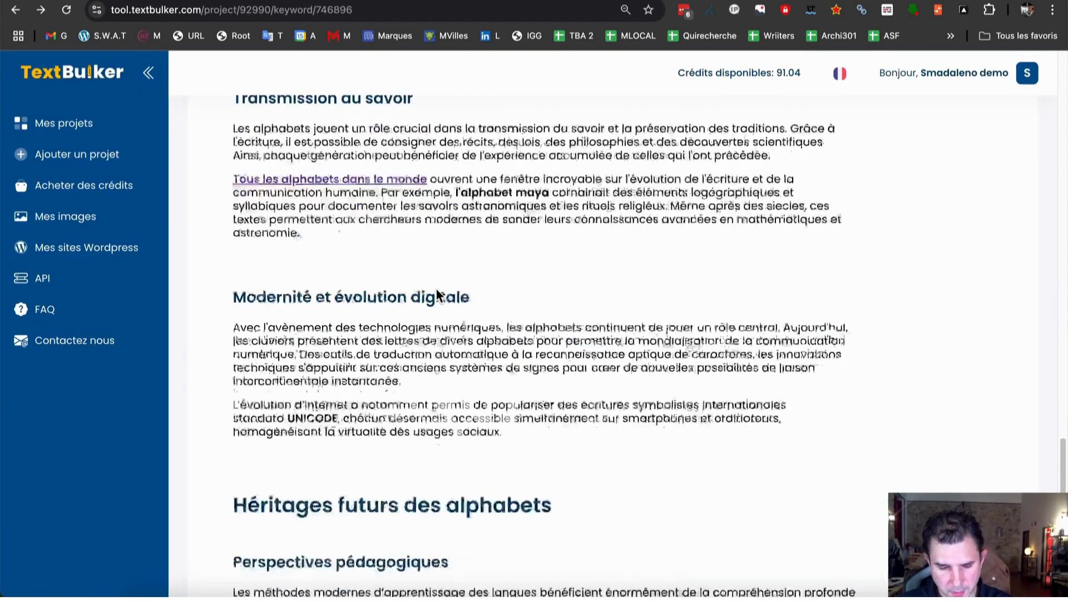
scroll(436, 289, "up", 18)
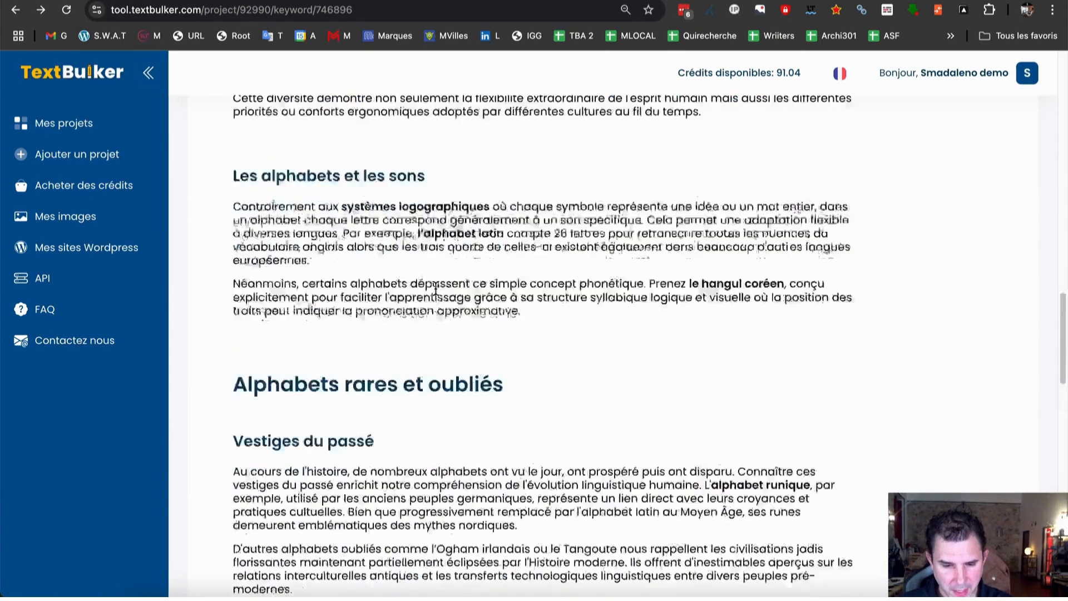
key("super+Left")
scroll(351, 259, "down", 4)
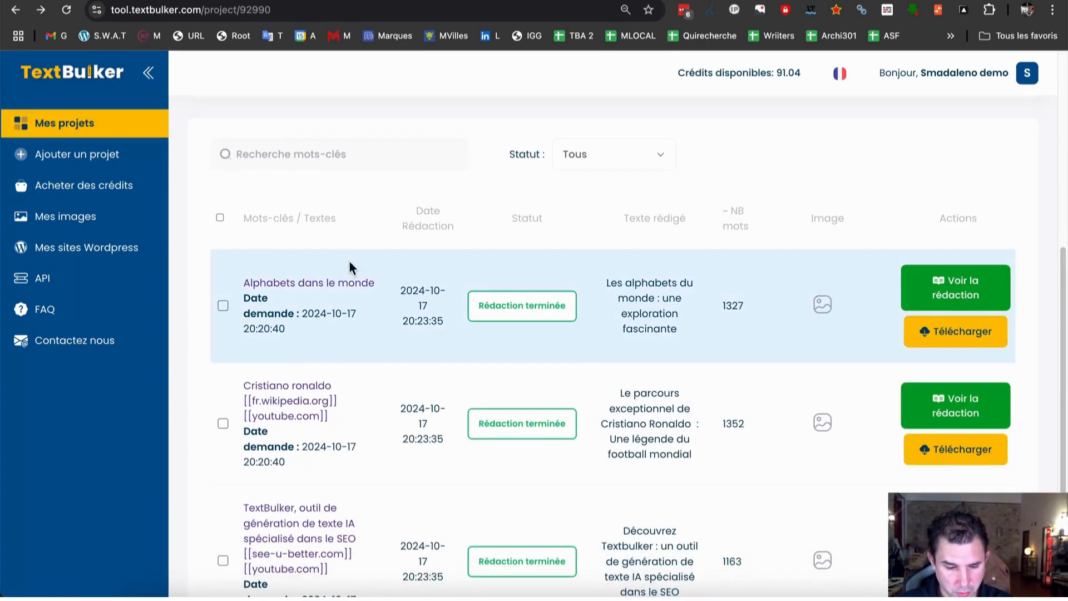
scroll(321, 407, "down", 2)
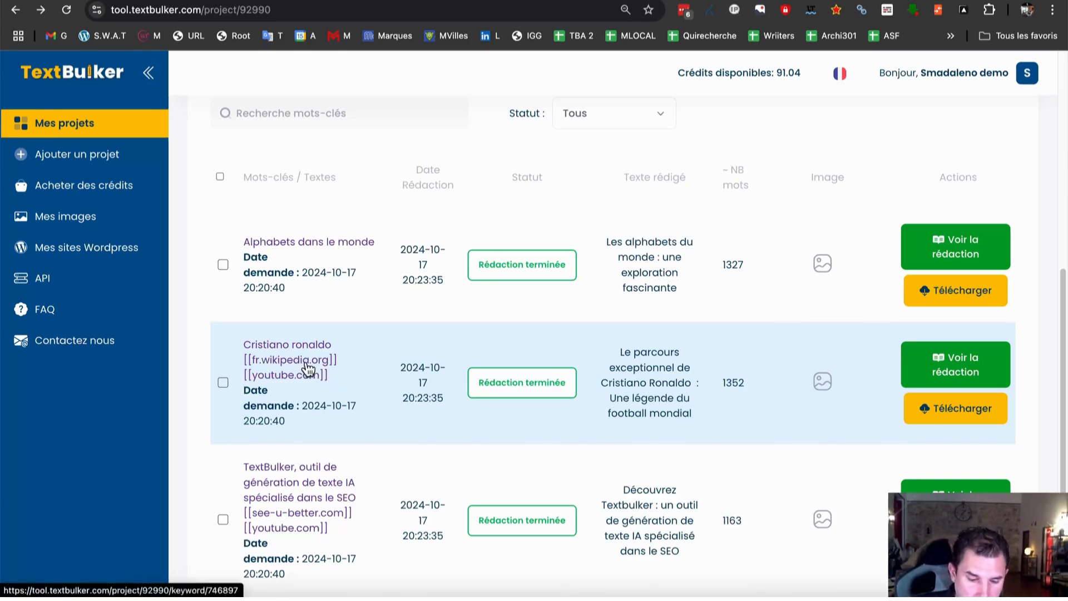
Open the Cristiano ronaldo article and check the topic and bracketed link domains in its heading
left_click(308, 368)
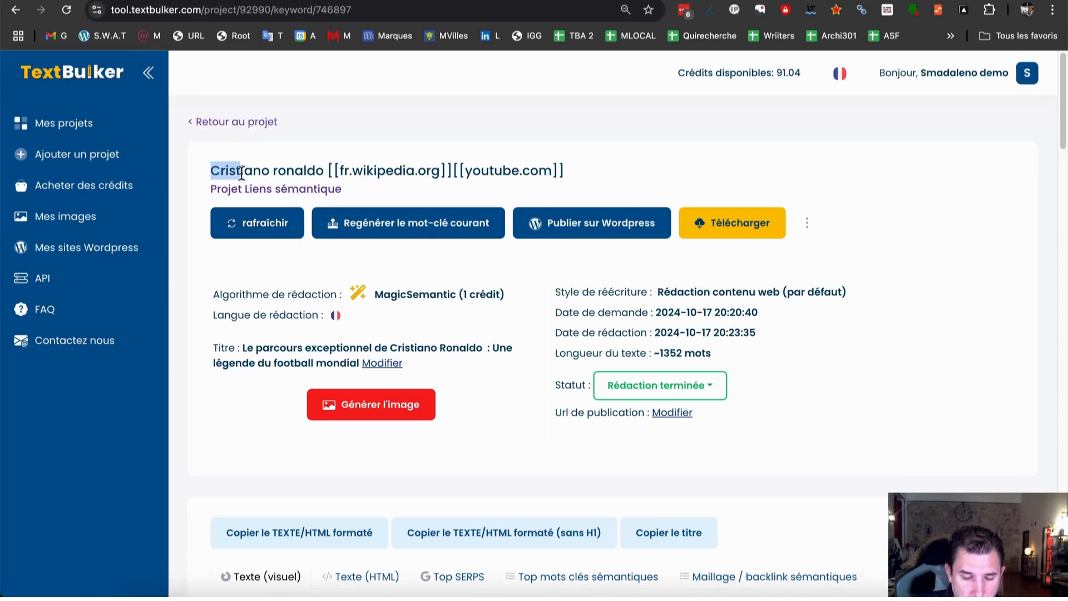
left_click_drag(241, 172, 324, 171)
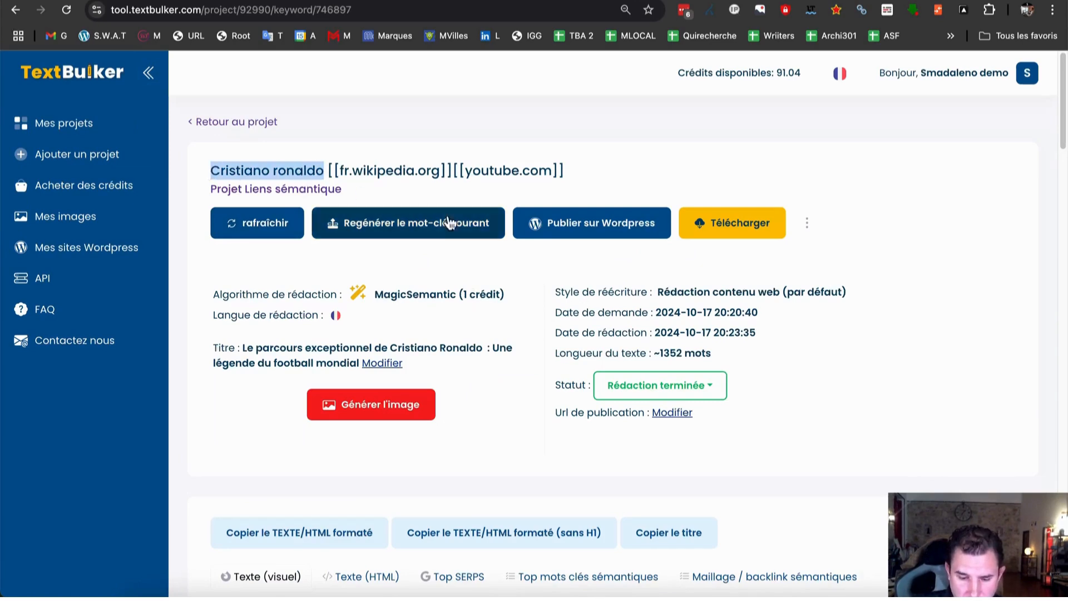
scroll(652, 323, "down", 4)
scroll(652, 324, "up", 4)
scroll(382, 212, "down", 2)
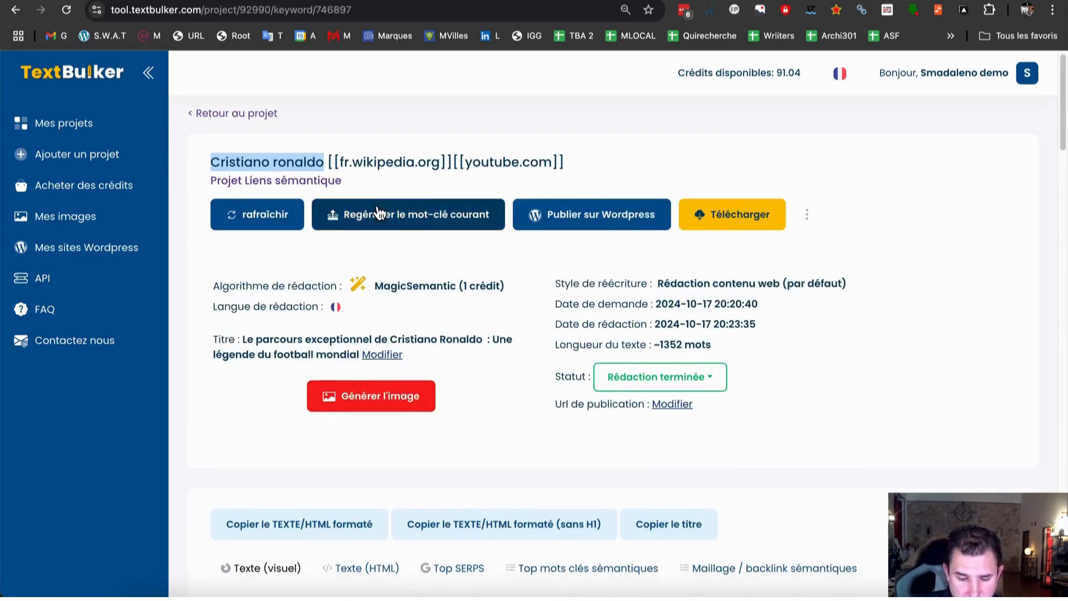
scroll(453, 222, "up", 2)
left_click(330, 169)
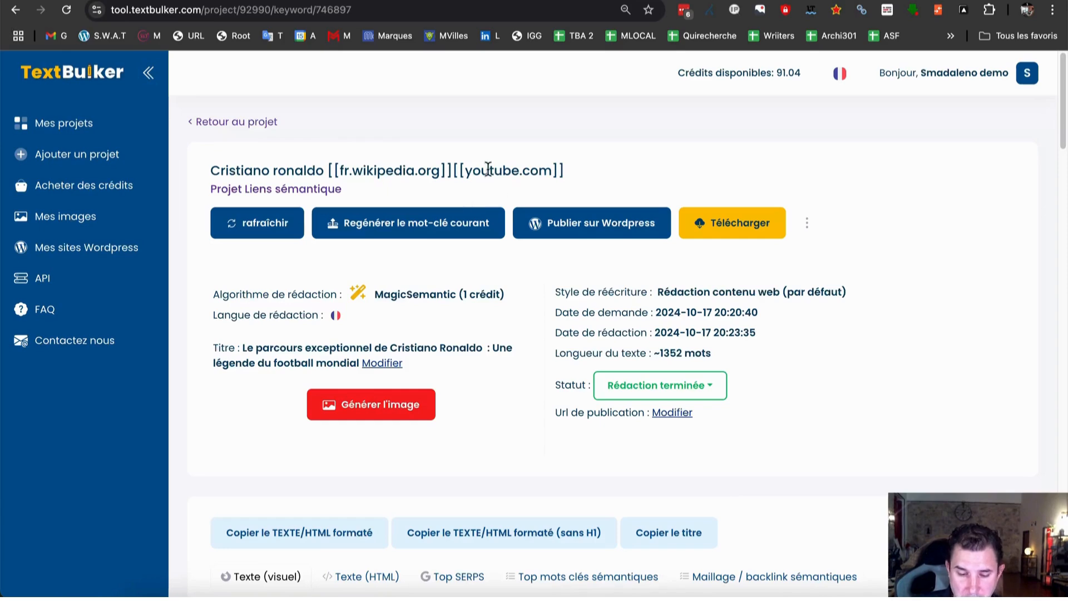
View the article's top semantic keywords, then compare the fr.wikipedia.org and youtube.com domains with the URLs retained for insertion
scroll(500, 189, "down", 5)
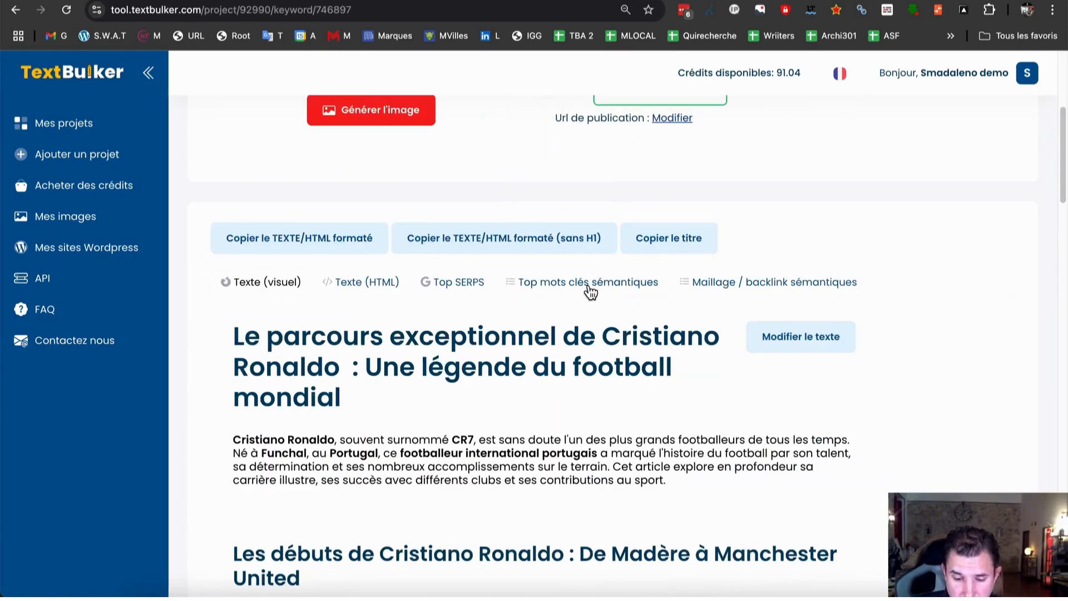
left_click(590, 291)
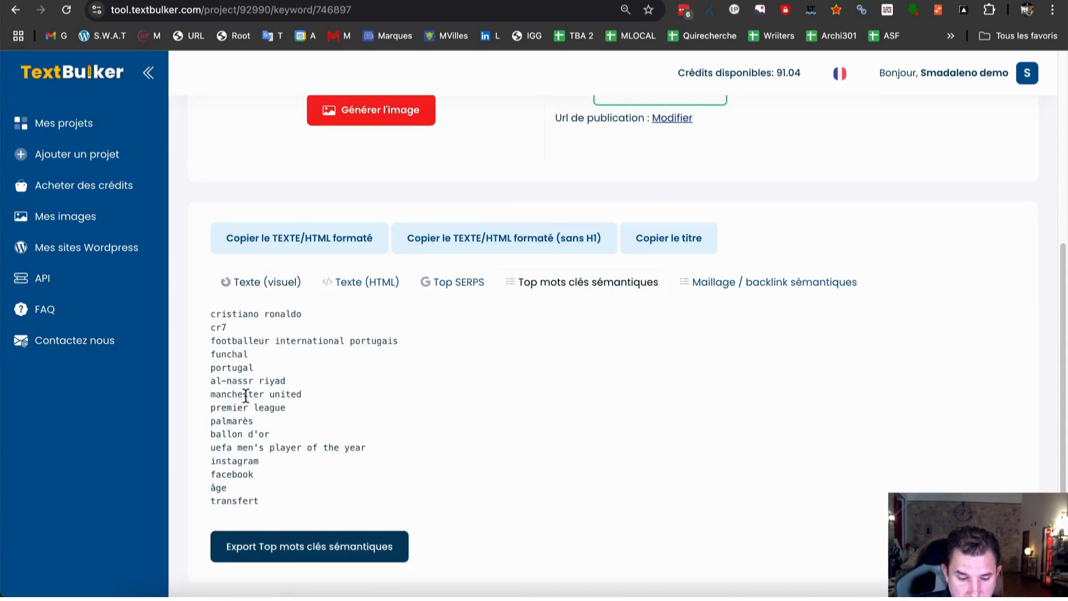
left_click(720, 285)
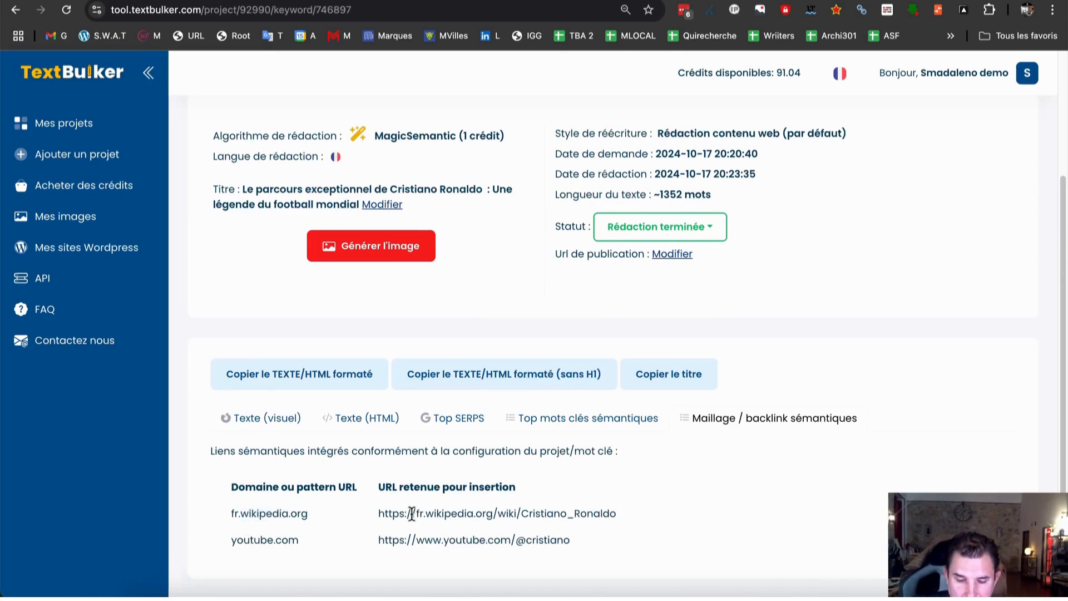
left_click_drag(412, 513, 548, 513)
left_click(548, 513)
left_click_drag(426, 513, 605, 513)
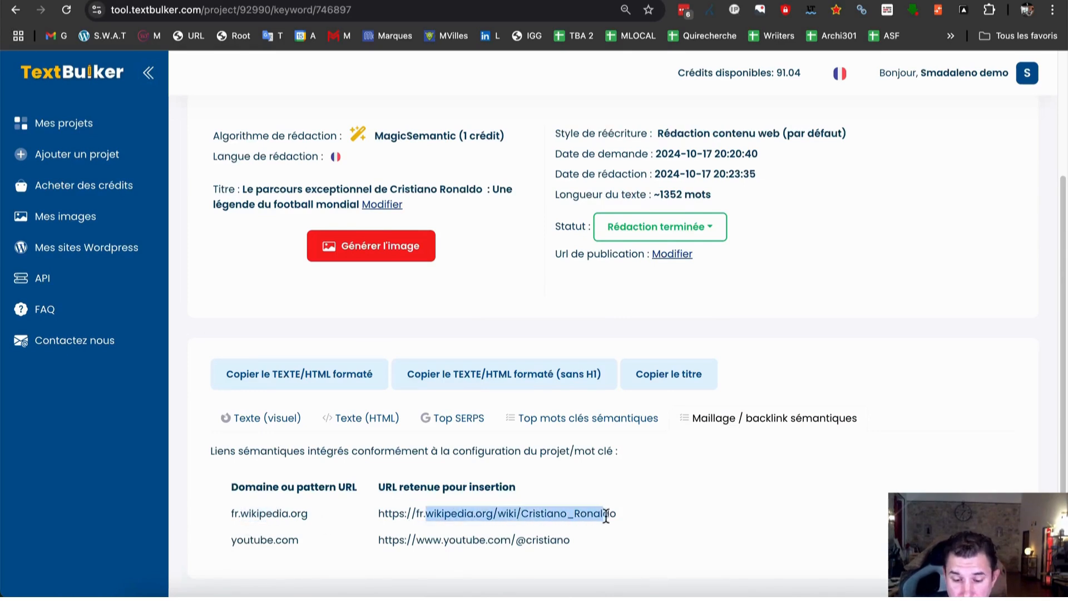
left_click_drag(255, 543, 301, 546)
left_click(249, 541)
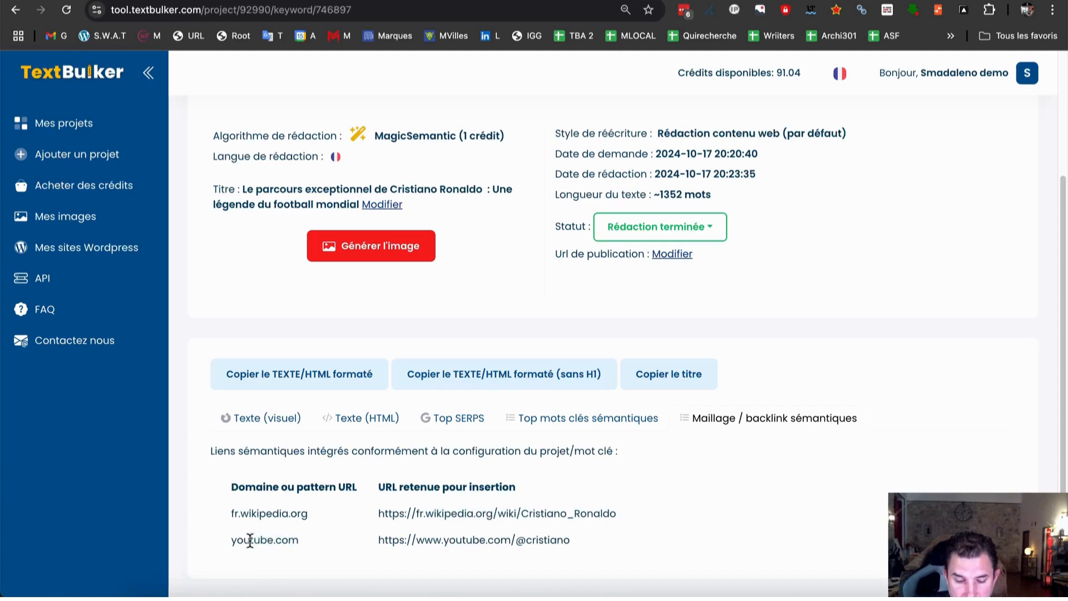
left_click_drag(412, 542, 475, 544)
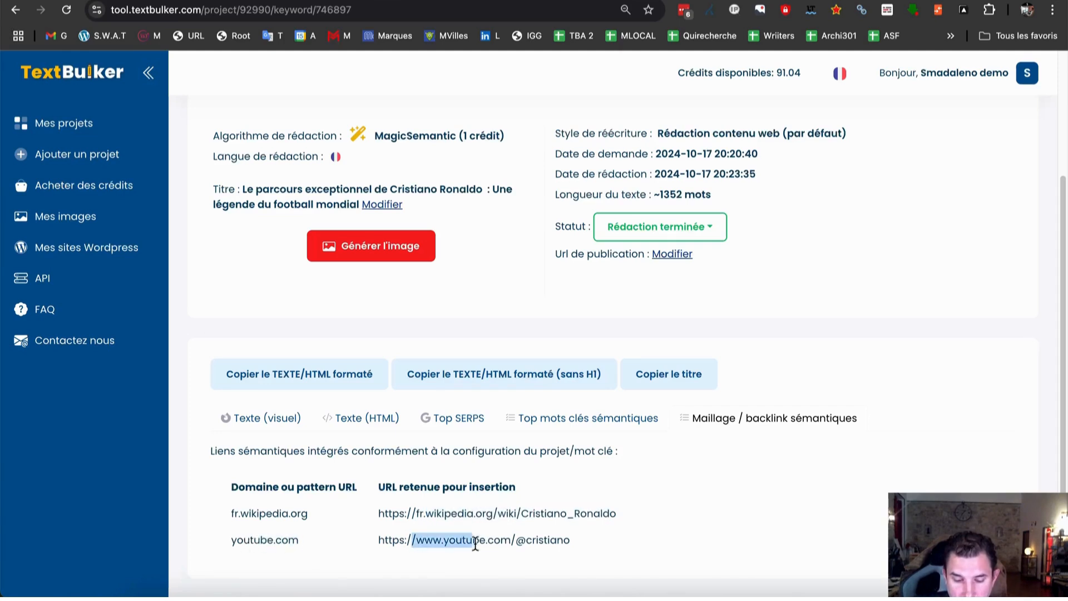
left_click(539, 545)
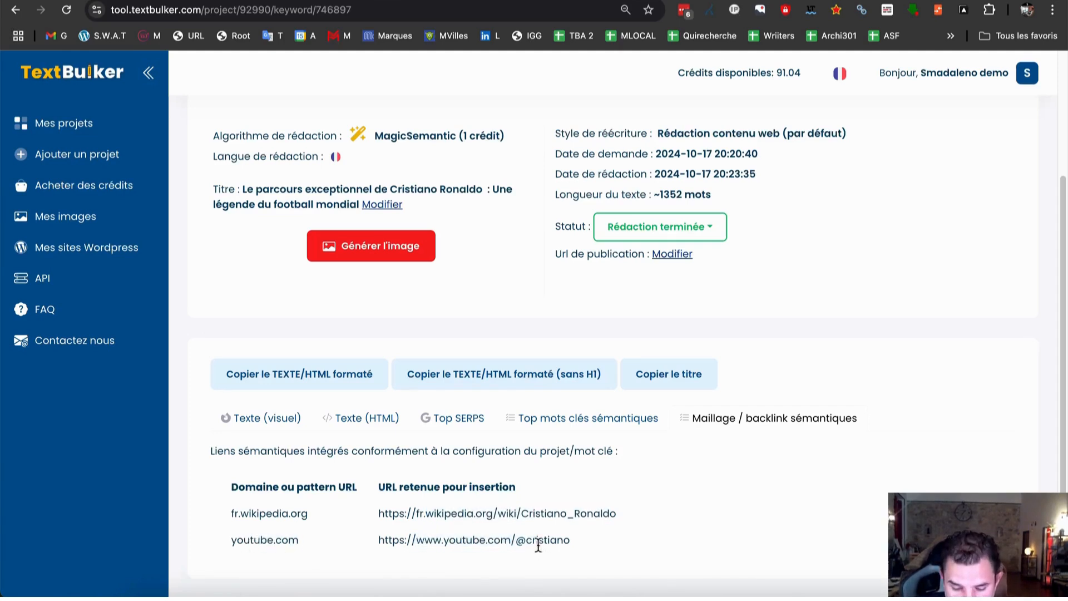
Show the article text, open the "carrière internationale de Cristiano Ronaldo" link to check its Wikipedia target, and return to the article
left_click(287, 427)
scroll(522, 439, "down", 6)
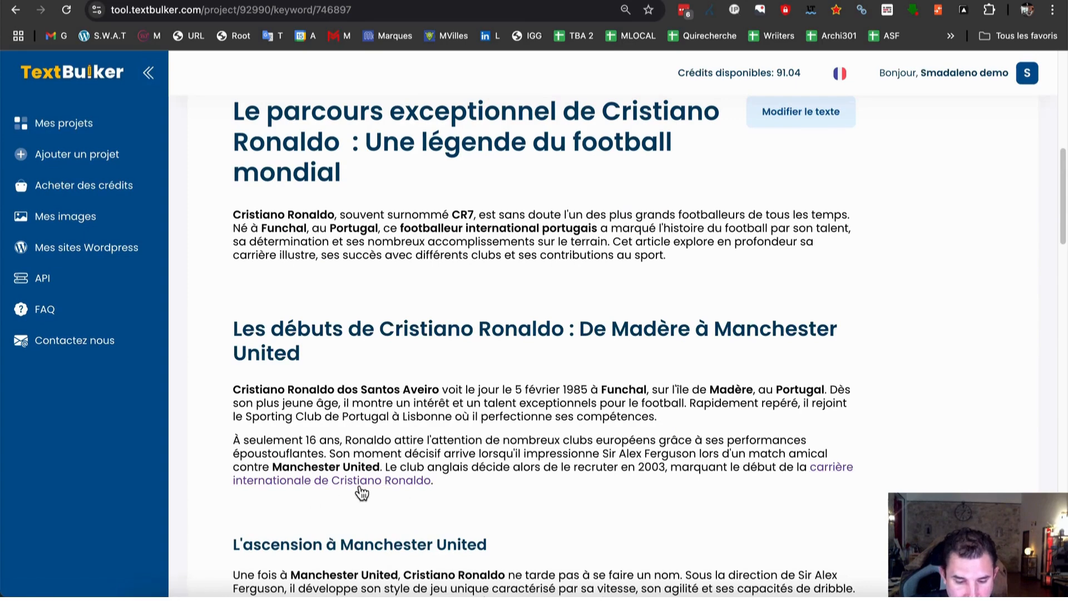
left_click(833, 472)
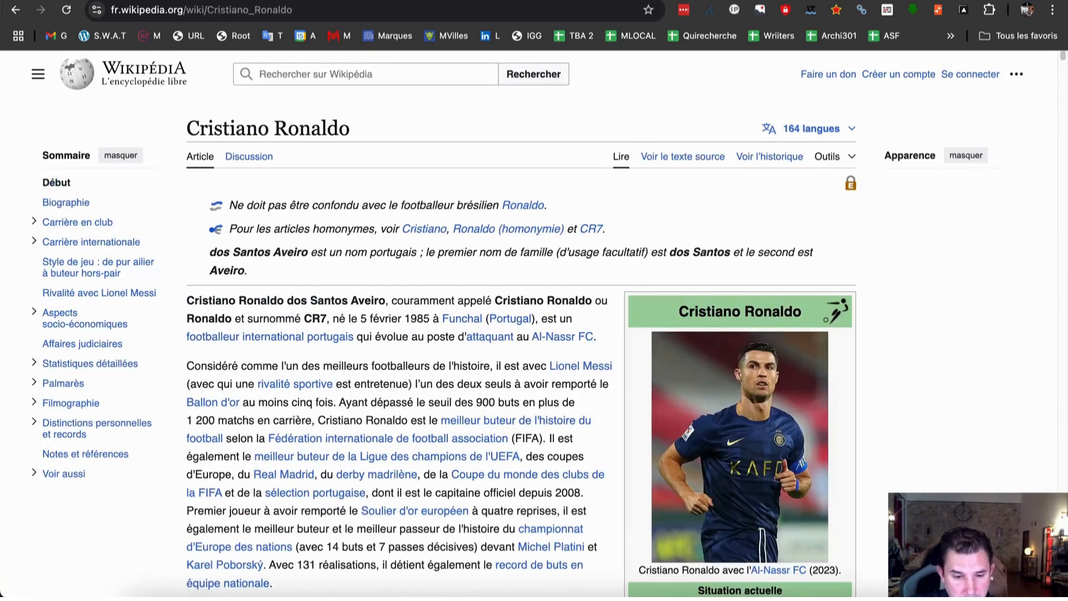
key("alt+Left")
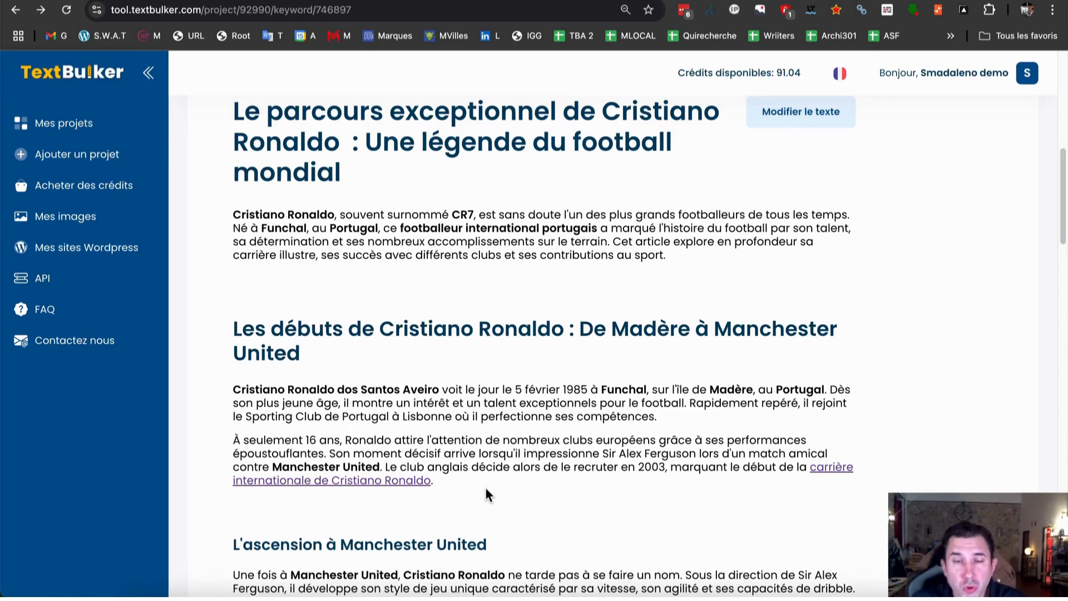
Read through the Cristiano Ronaldo article down to the YouTube channel link under "Un impact immédiat et durable"
scroll(485, 486, "up", 3)
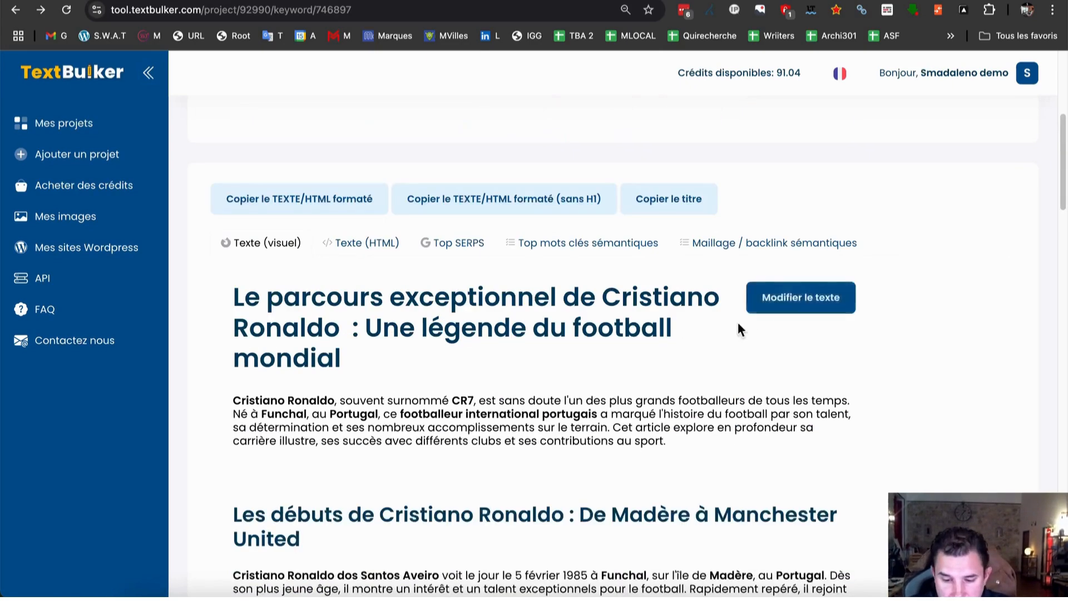
scroll(610, 417, "down", 1)
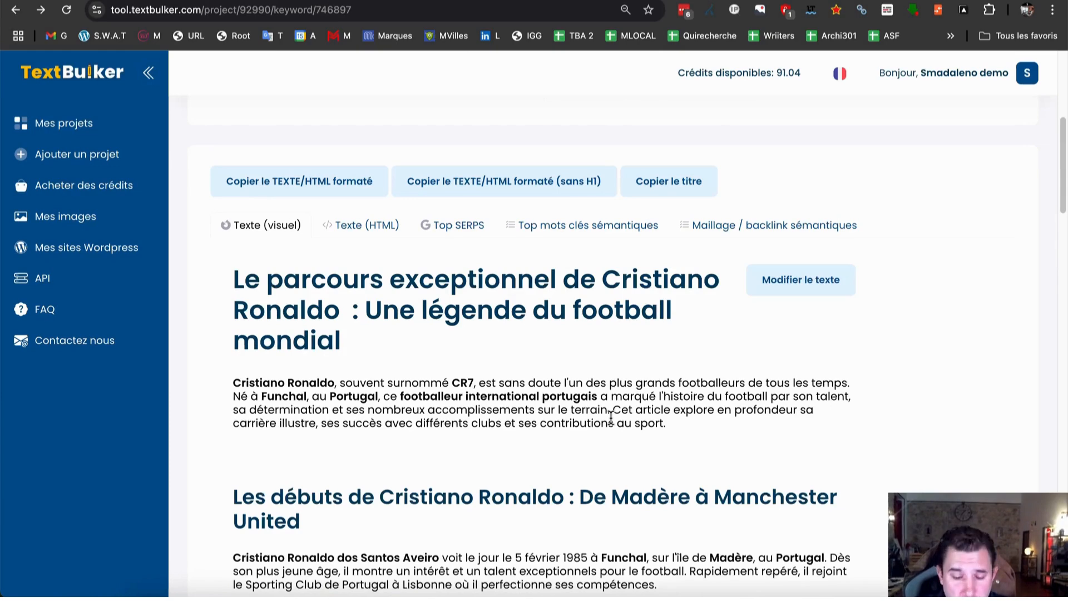
scroll(610, 417, "down", 3)
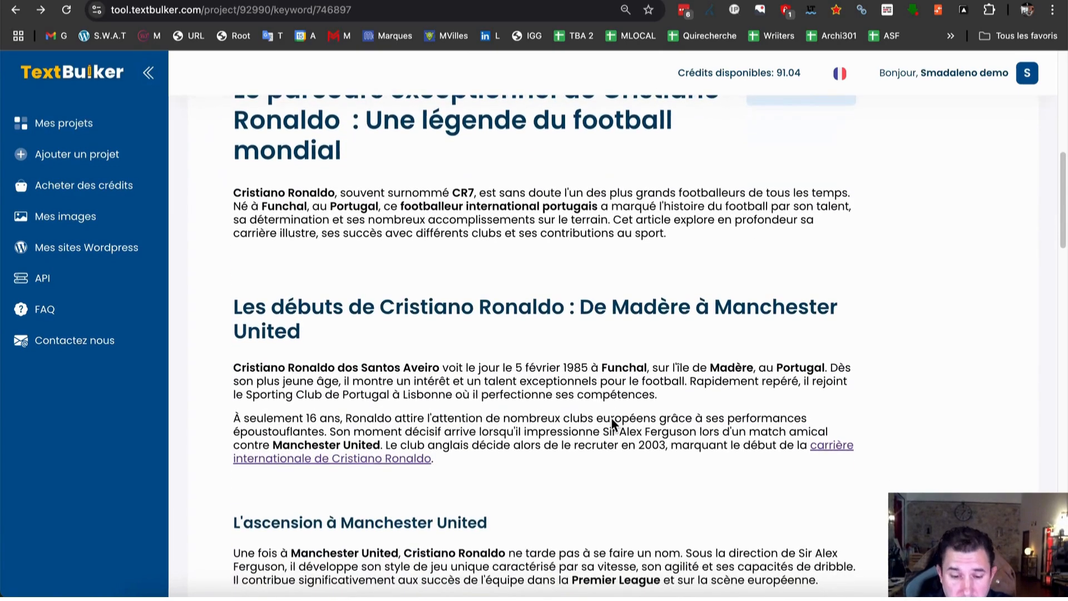
scroll(612, 419, "down", 1)
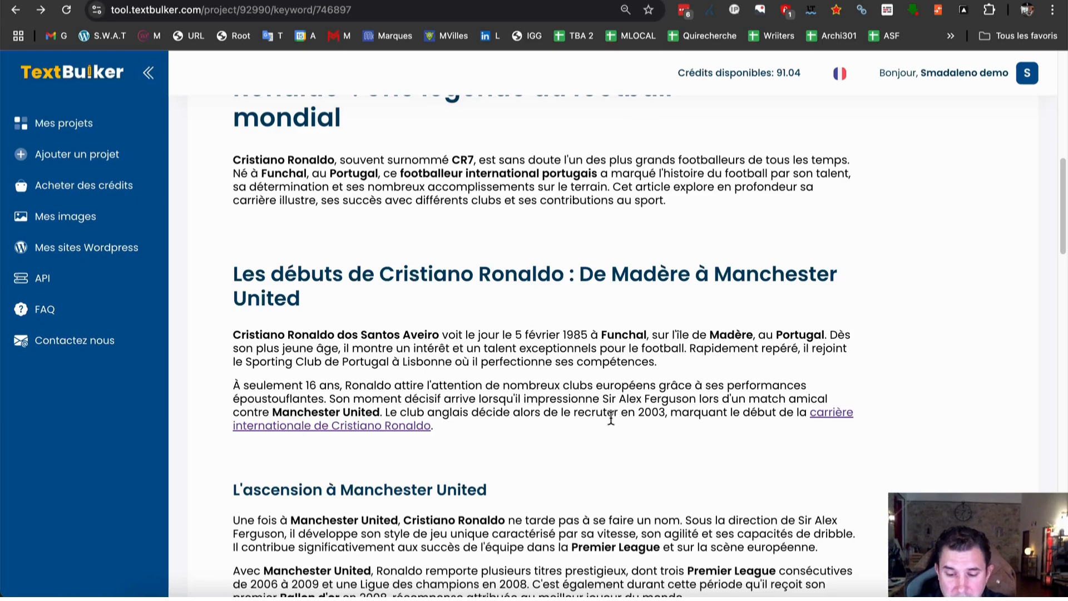
scroll(611, 417, "down", 3)
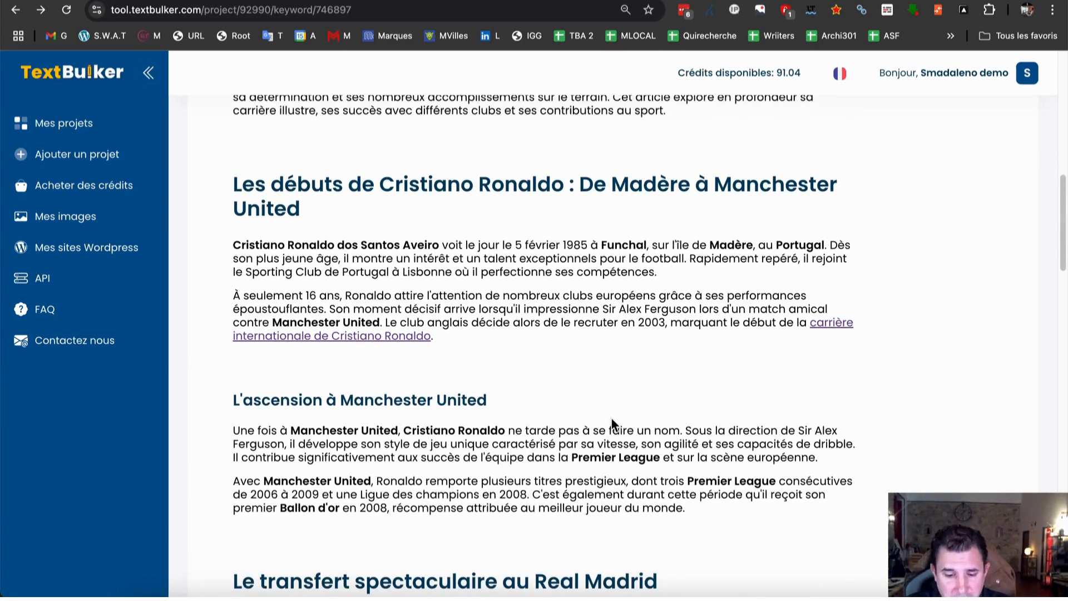
scroll(612, 418, "down", 1)
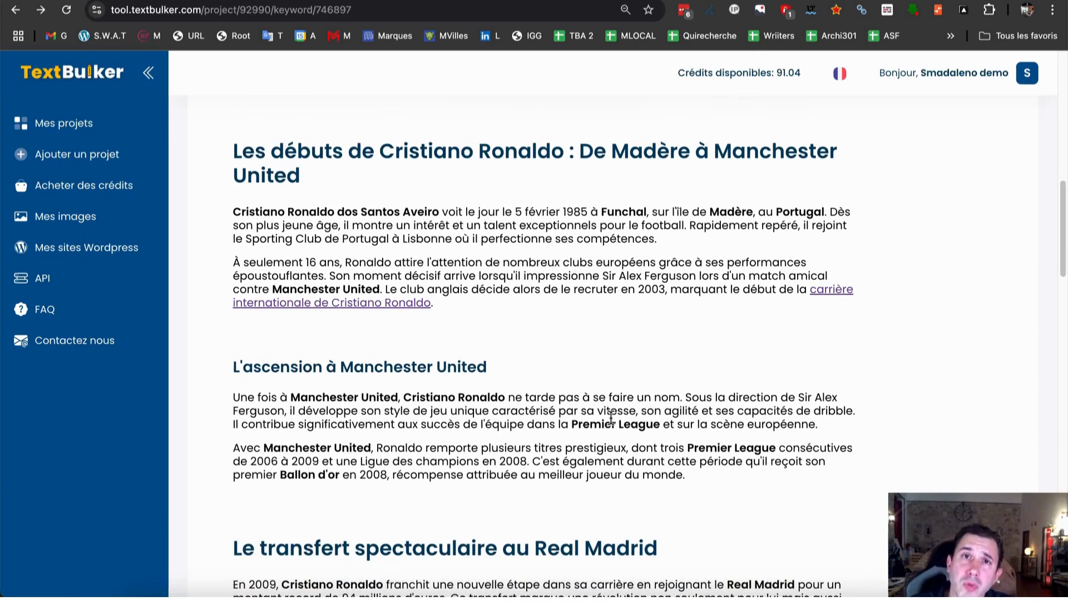
scroll(610, 418, "down", 2)
scroll(611, 418, "up", 1)
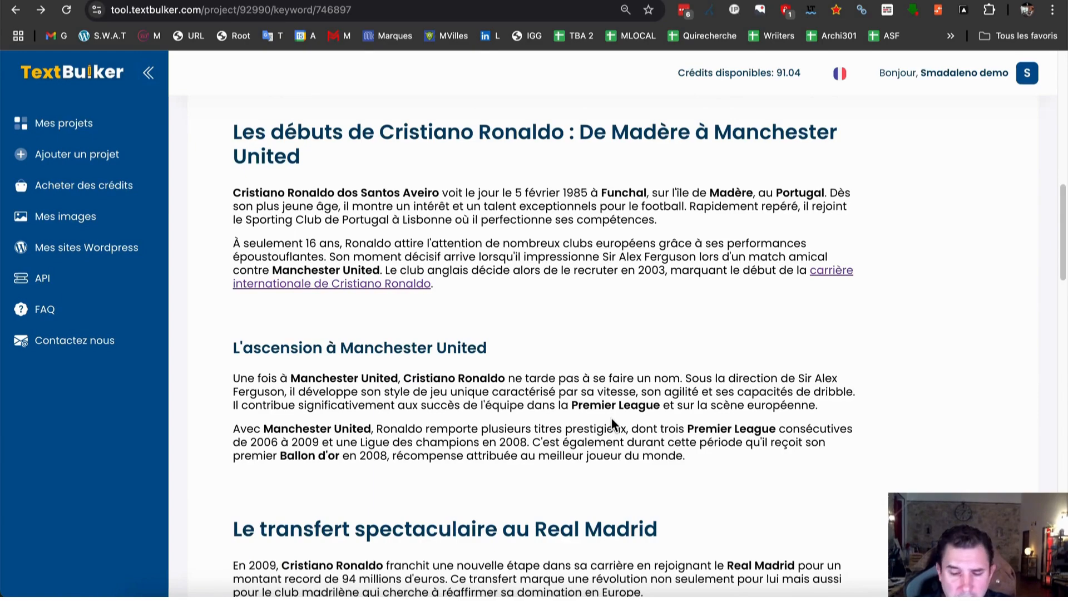
scroll(612, 420, "down", 2)
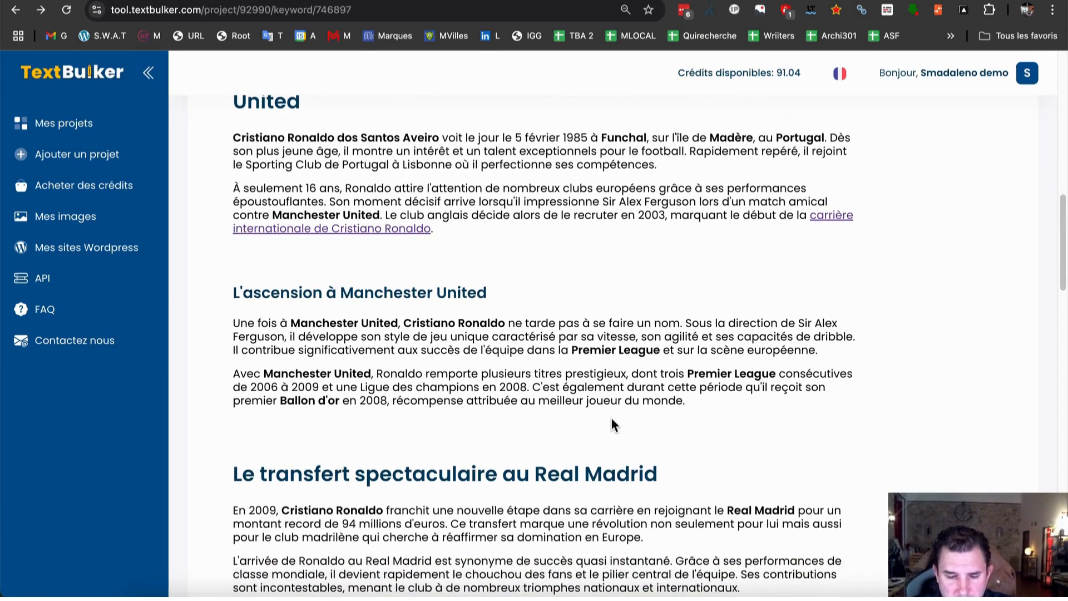
scroll(611, 419, "down", 10)
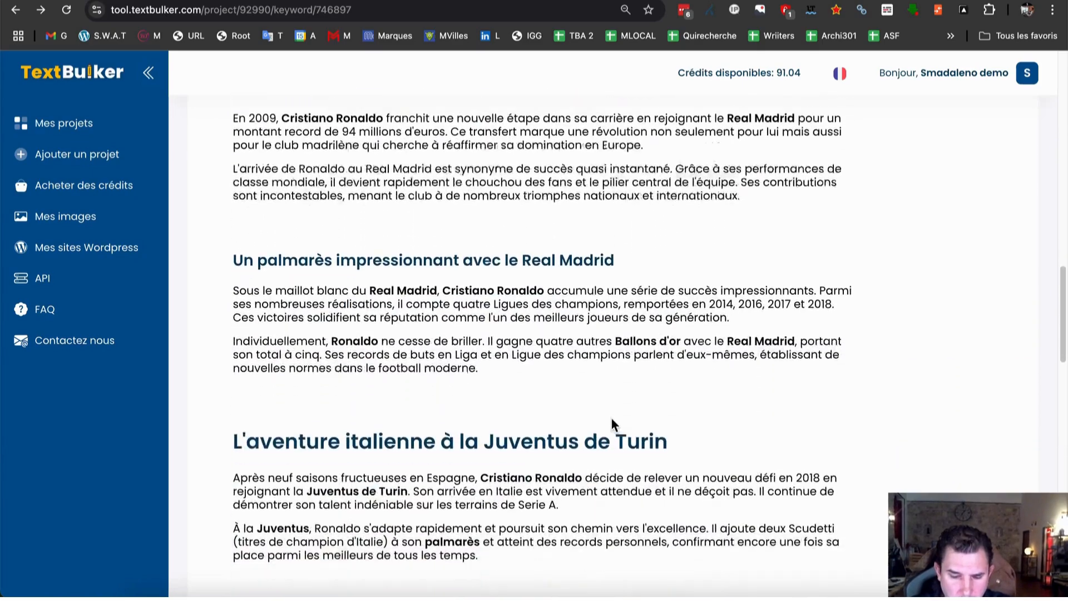
scroll(611, 417, "down", 20)
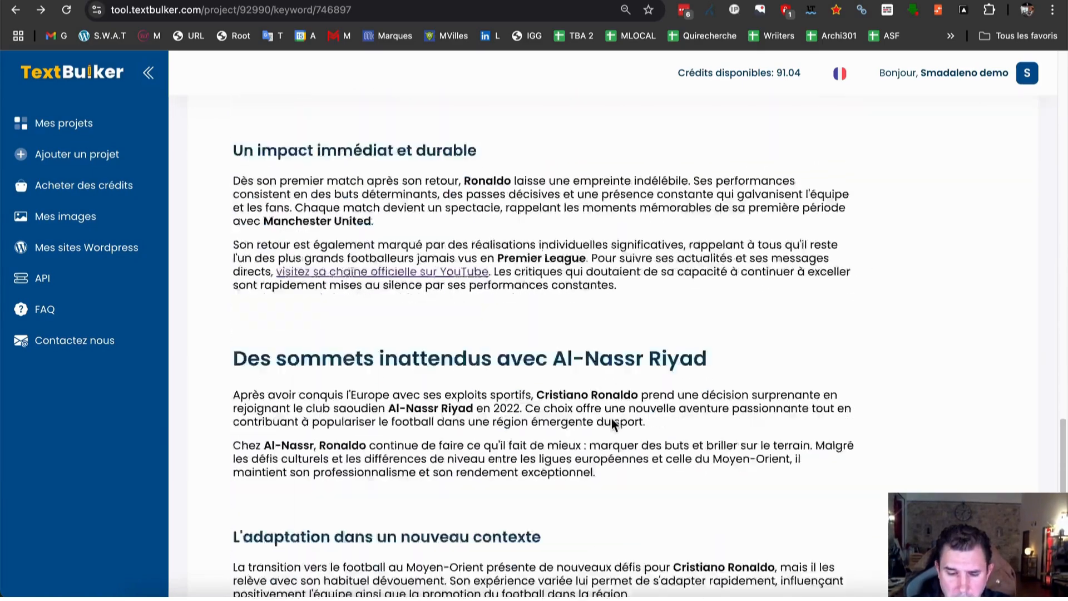
scroll(610, 417, "up", 4)
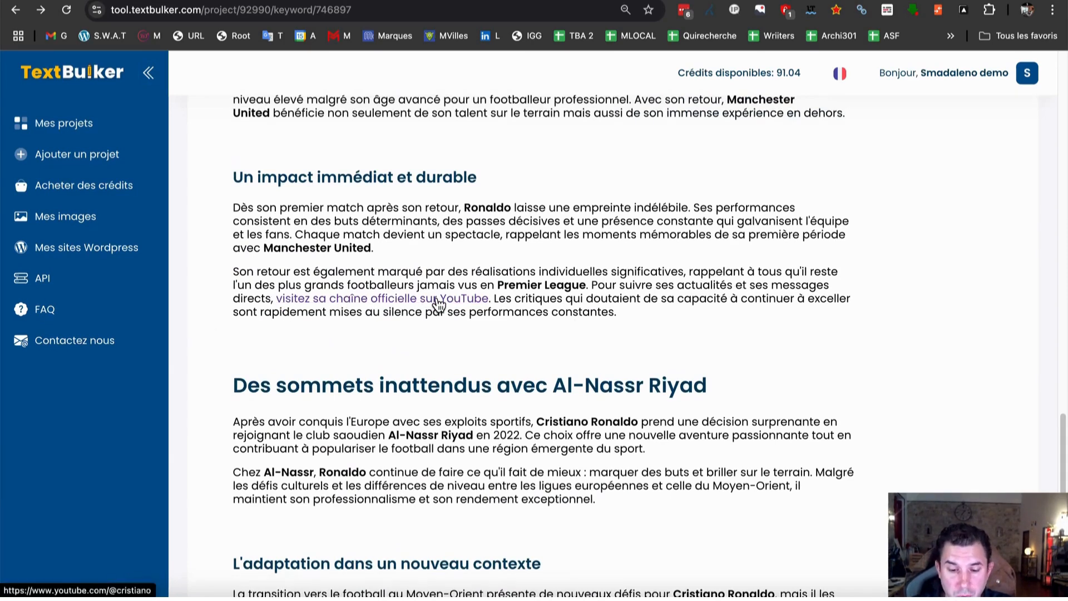
Open the "visitez sa chaîne officielle sur YouTube" link, look over the target channel page and return to the article
scroll(465, 290, "down", 1)
left_click(442, 279)
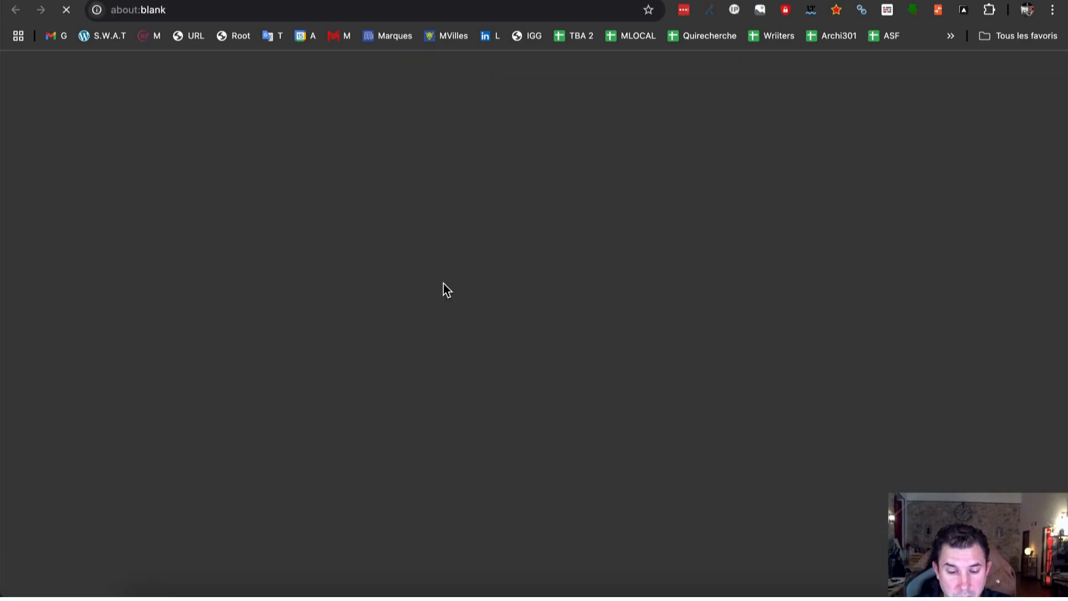
scroll(678, 131, "down", 10)
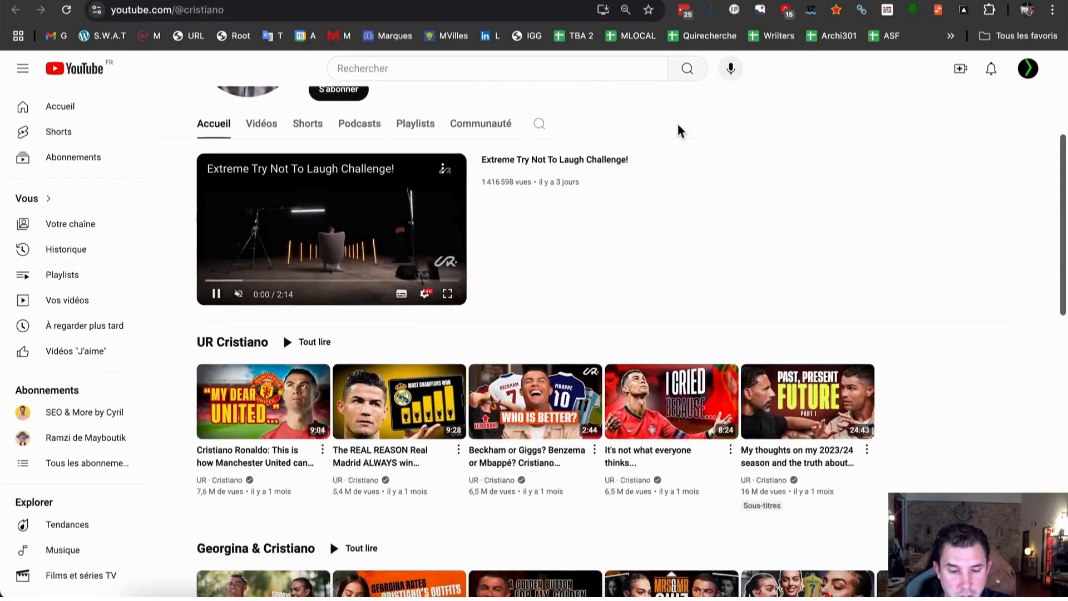
scroll(678, 131, "up", 10)
key("super+bracketleft")
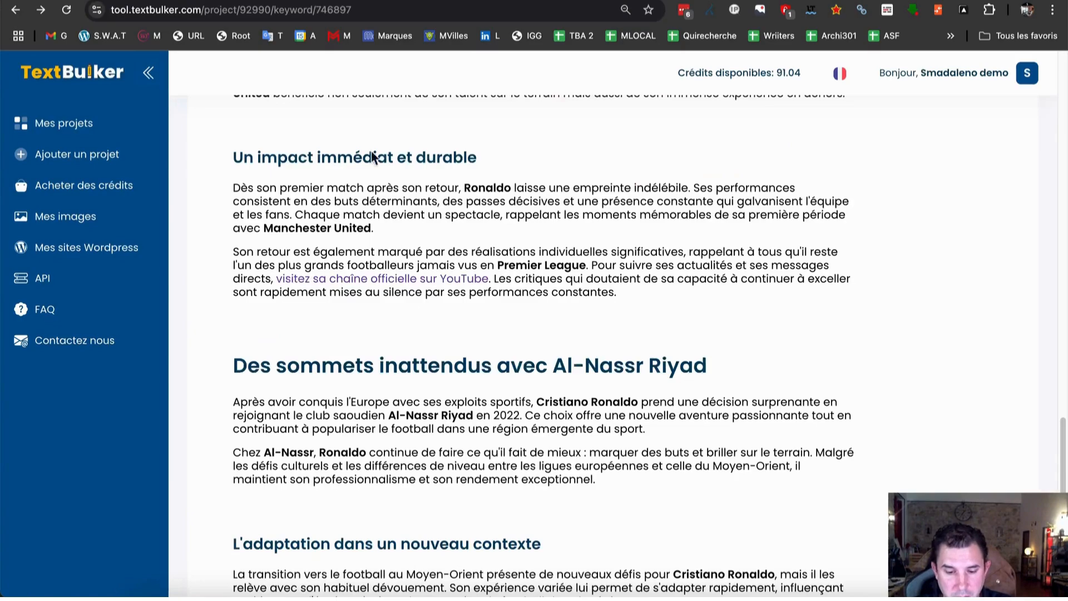
Go back to the project's keyword list and open the "TextBulker, outil de génération de texte IA spécialisé dans le SEO" article
scroll(416, 320, "down", 10)
scroll(415, 319, "up", 15)
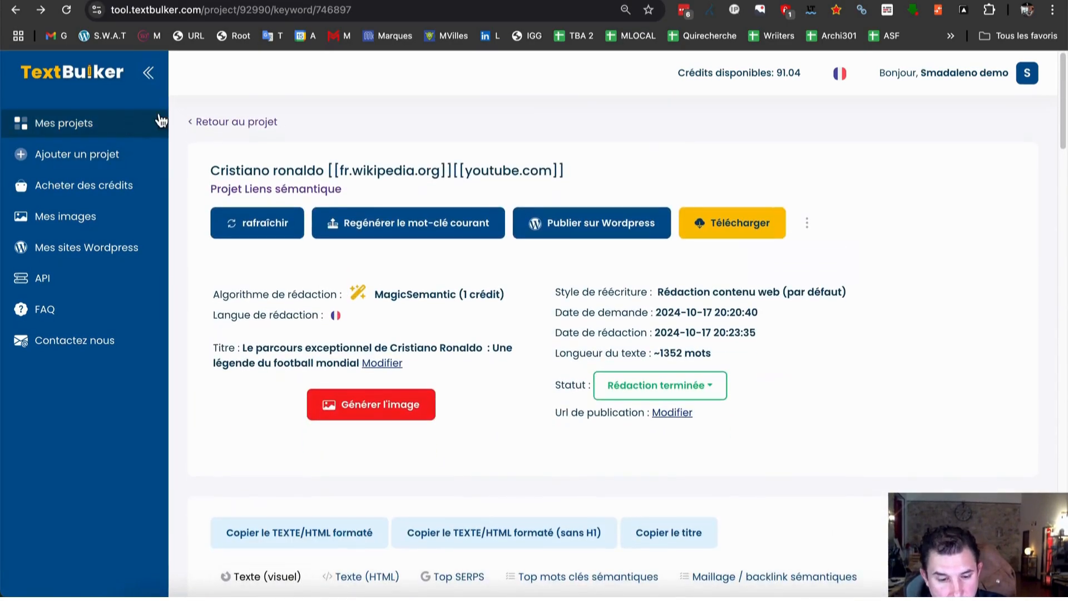
left_click(15, 10)
scroll(230, 268, "down", 7)
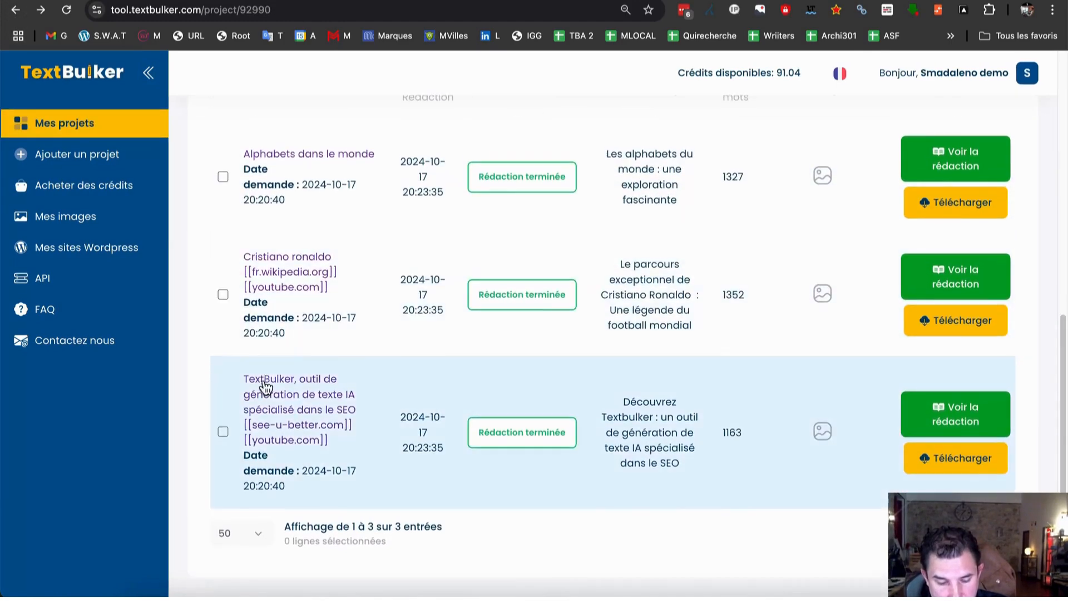
left_click(266, 392)
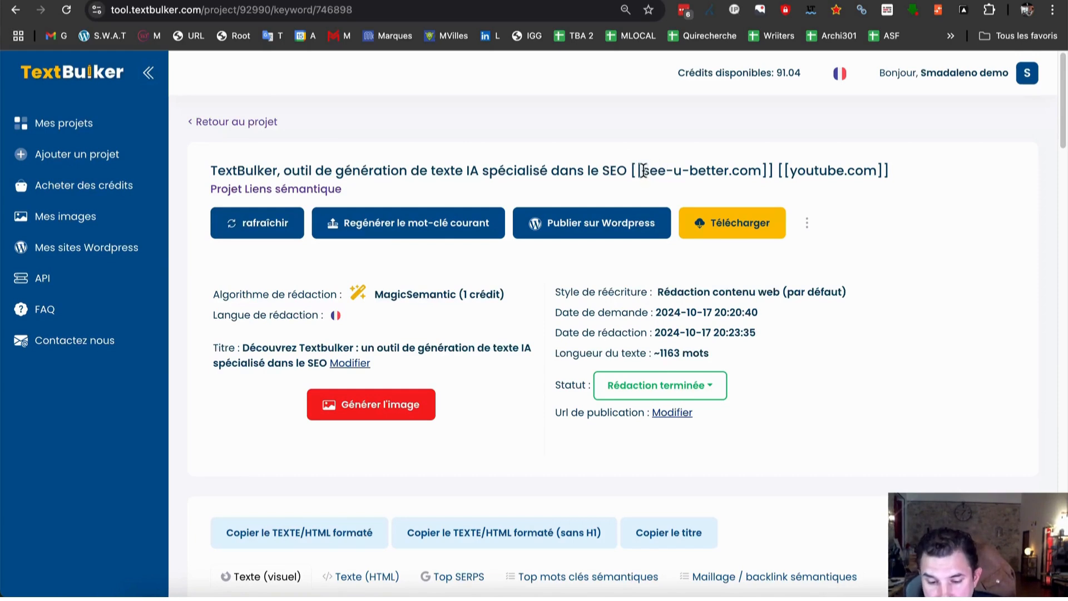
Check the see-u-better.com and youtube.com link domains in the TextBulker article's heading
left_click_drag(642, 170, 741, 167)
left_click(676, 176)
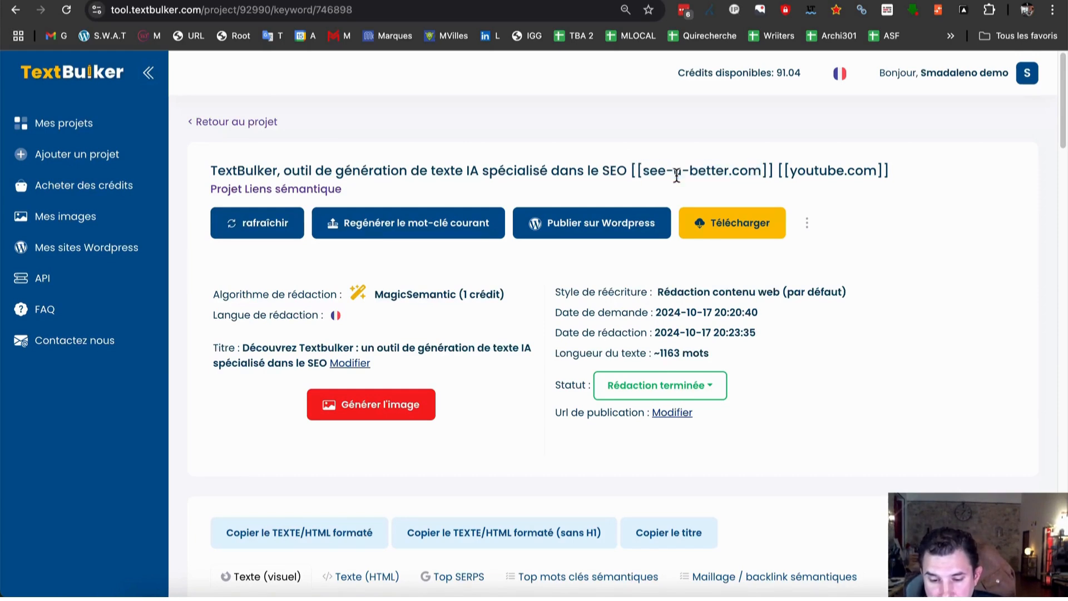
scroll(683, 175, "down", 8)
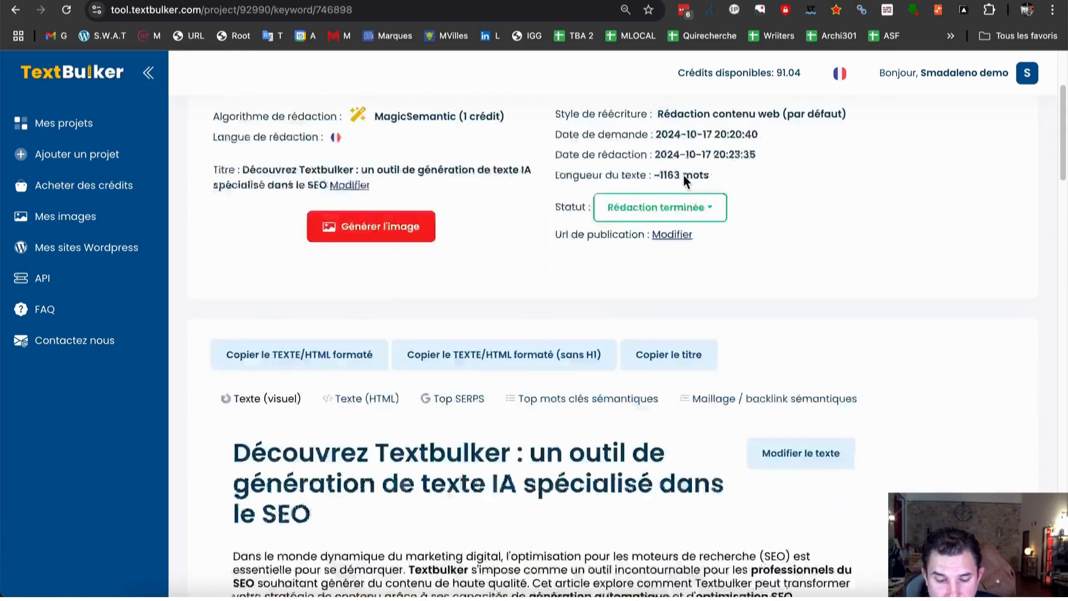
scroll(683, 177, "up", 4)
scroll(685, 181, "up", 4)
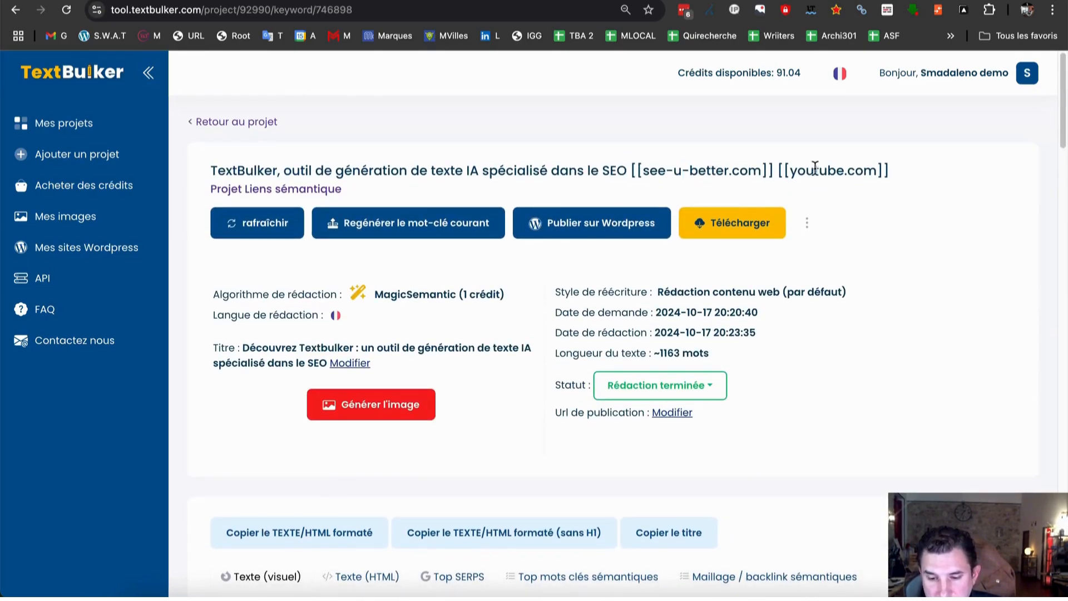
Open the "guide détaillé sur Textbulker" link in the article and look over its see-u-better.com target page
scroll(580, 228, "down", 15)
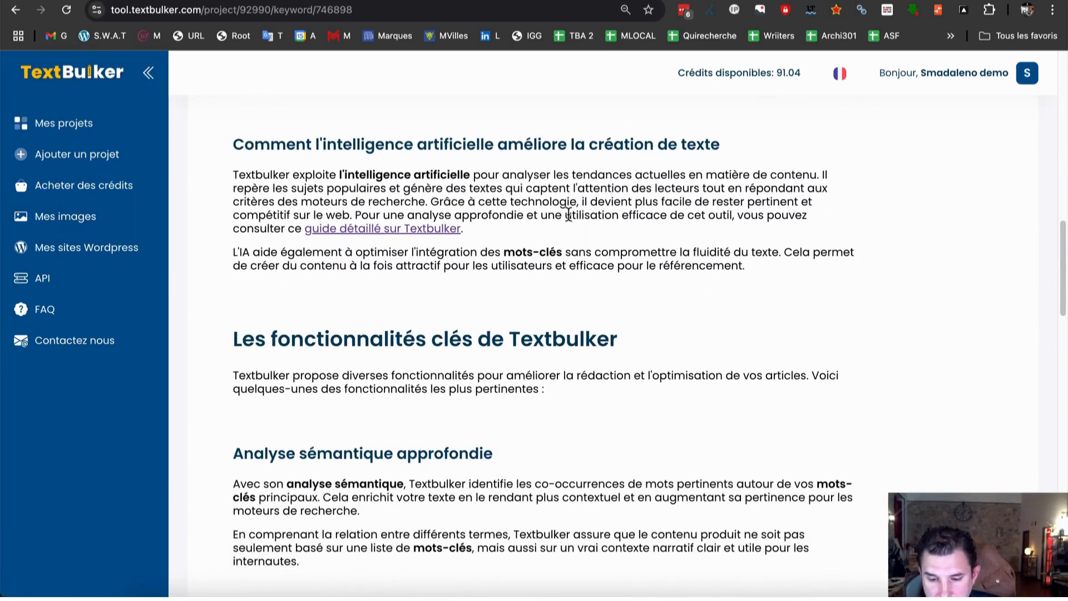
left_click(389, 230)
scroll(628, 236, "down", 20)
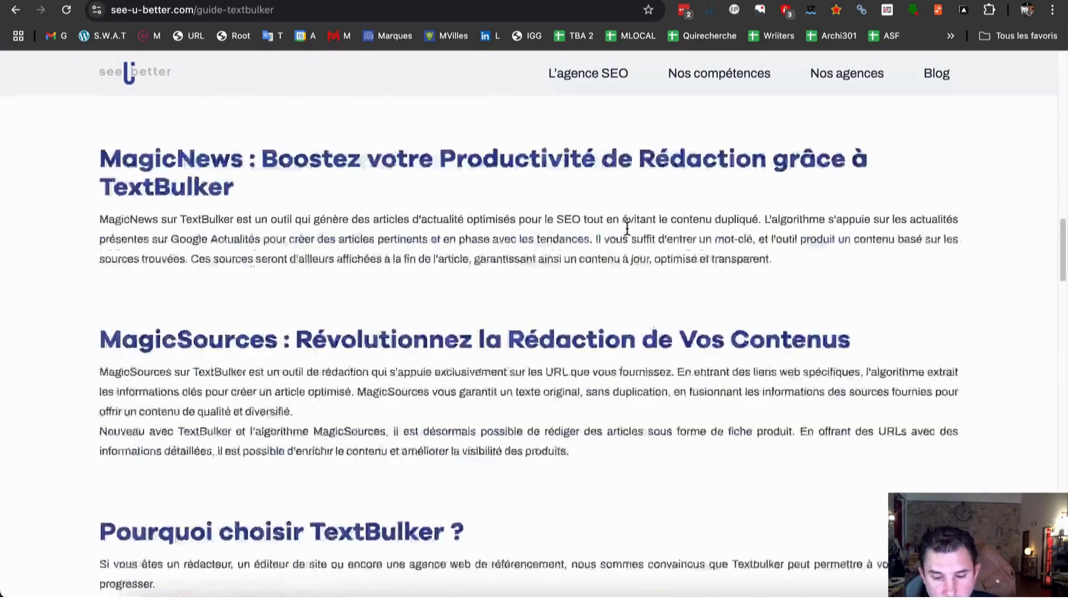
scroll(630, 236, "up", 5)
scroll(629, 237, "up", 6)
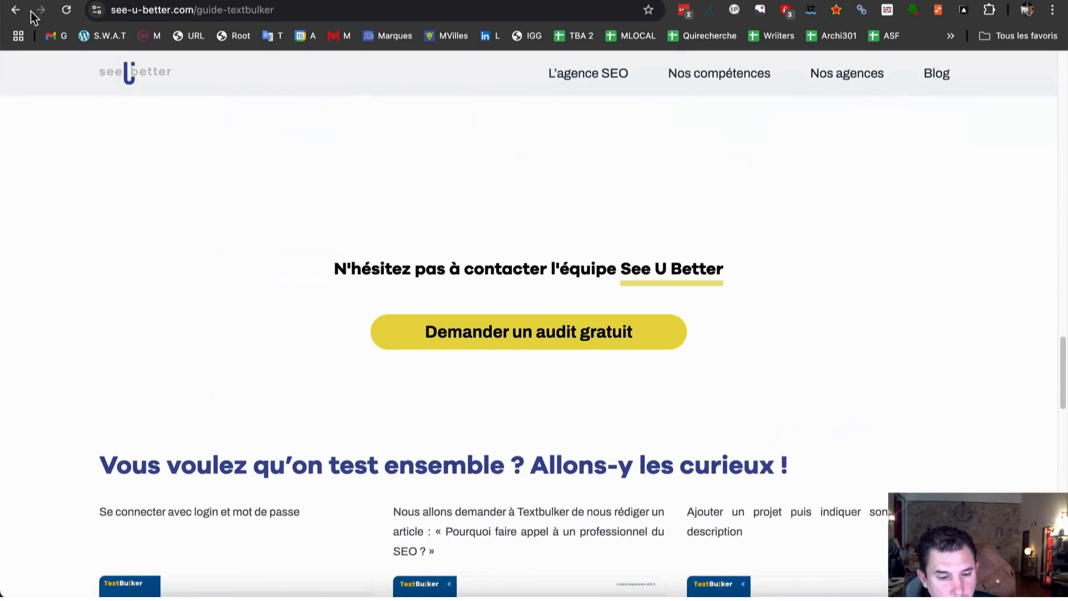
Return to the article and open the "vidéo démonstrative de Textbulker" link under "Rédaction automatique personnalisée"
left_click(16, 10)
scroll(465, 178, "down", 10)
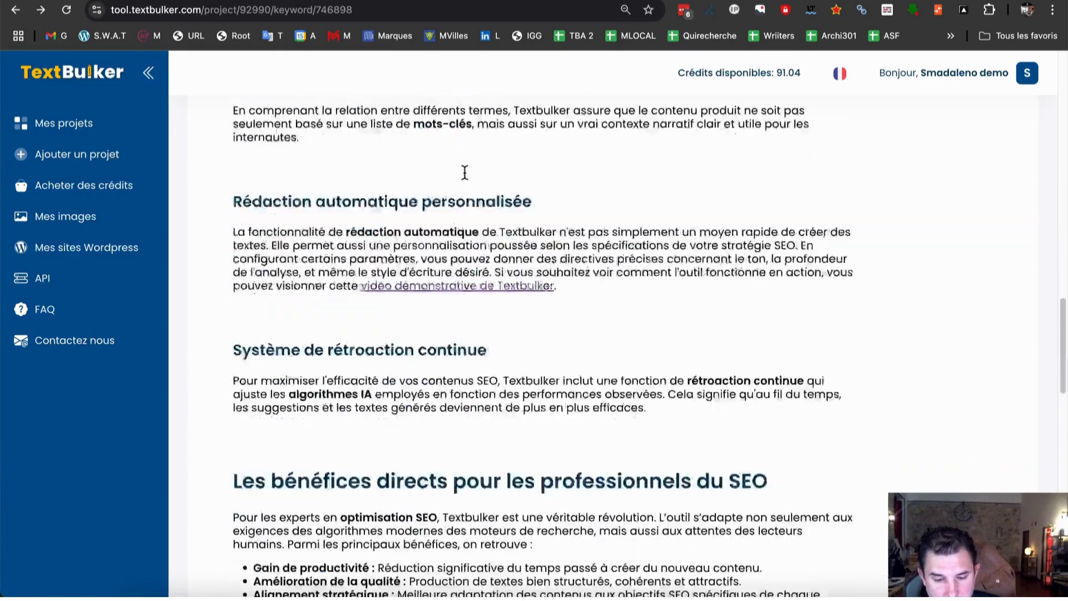
scroll(464, 177, "up", 5)
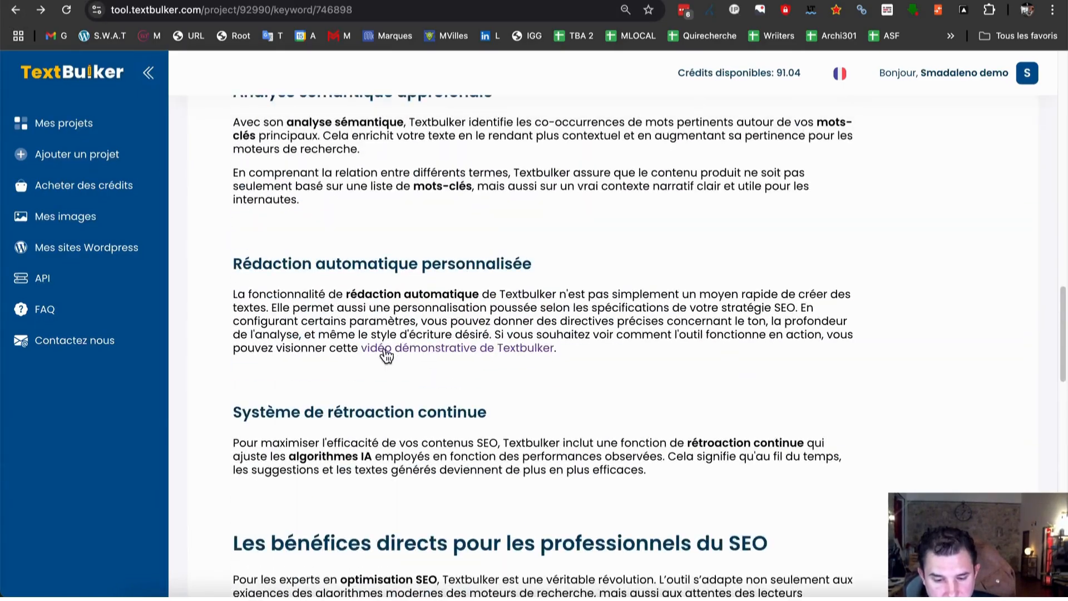
left_click(432, 349)
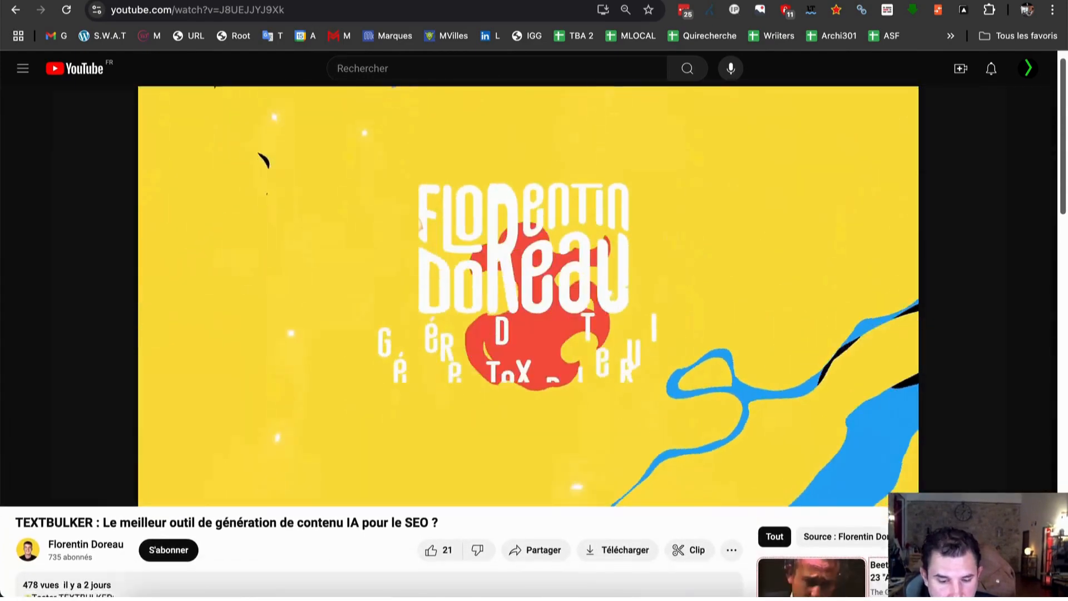
Examine the YouTube video page's title, publication date and description to judge how well the link matches the article
scroll(534, 334, "down", 2)
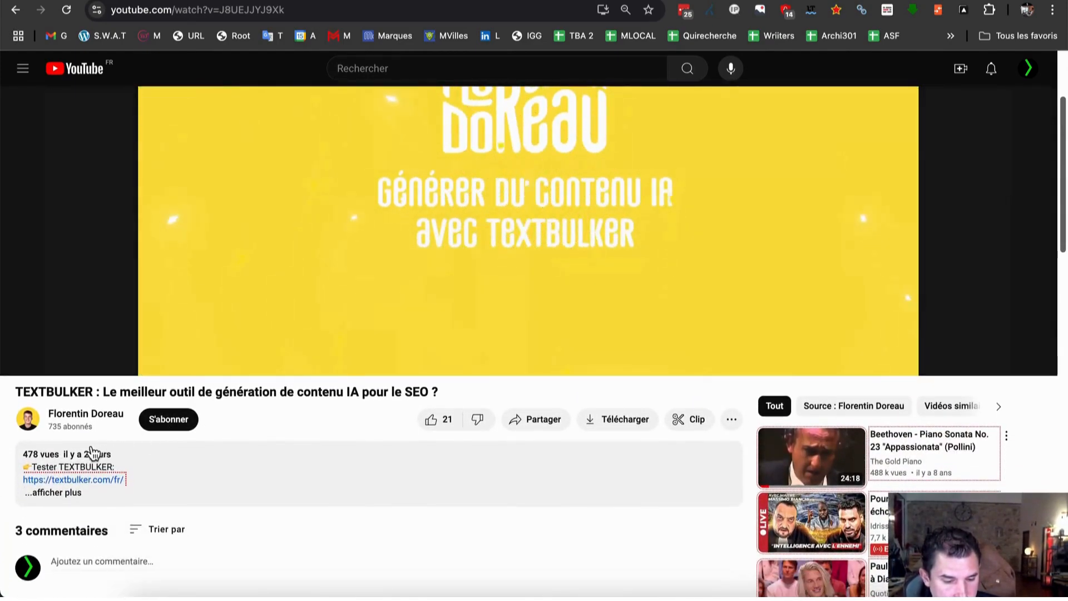
mouse_move(71, 460)
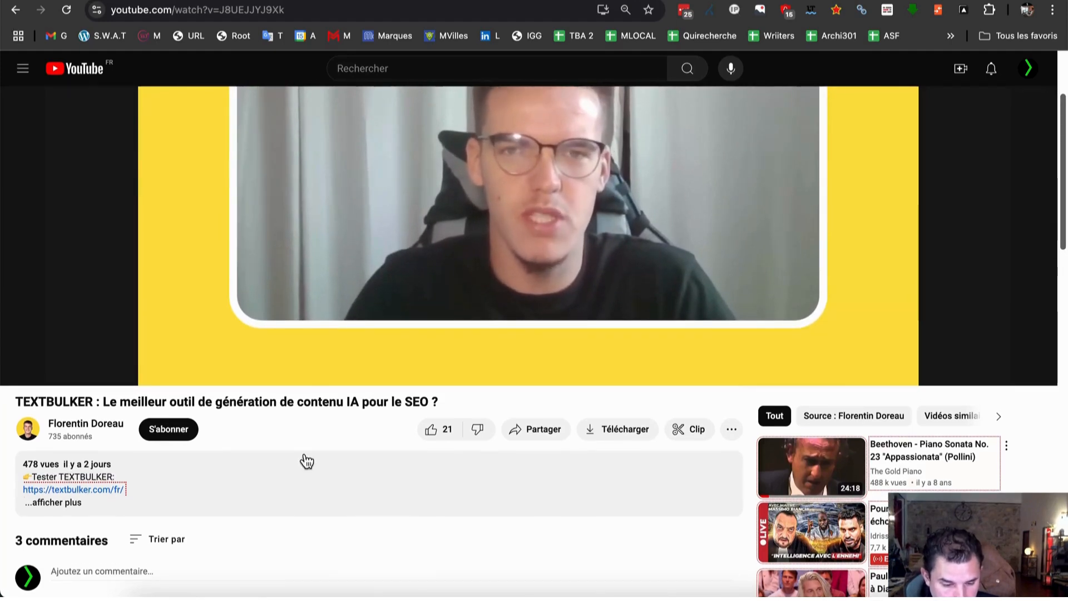
scroll(306, 460, "up", 3)
scroll(306, 461, "down", 6)
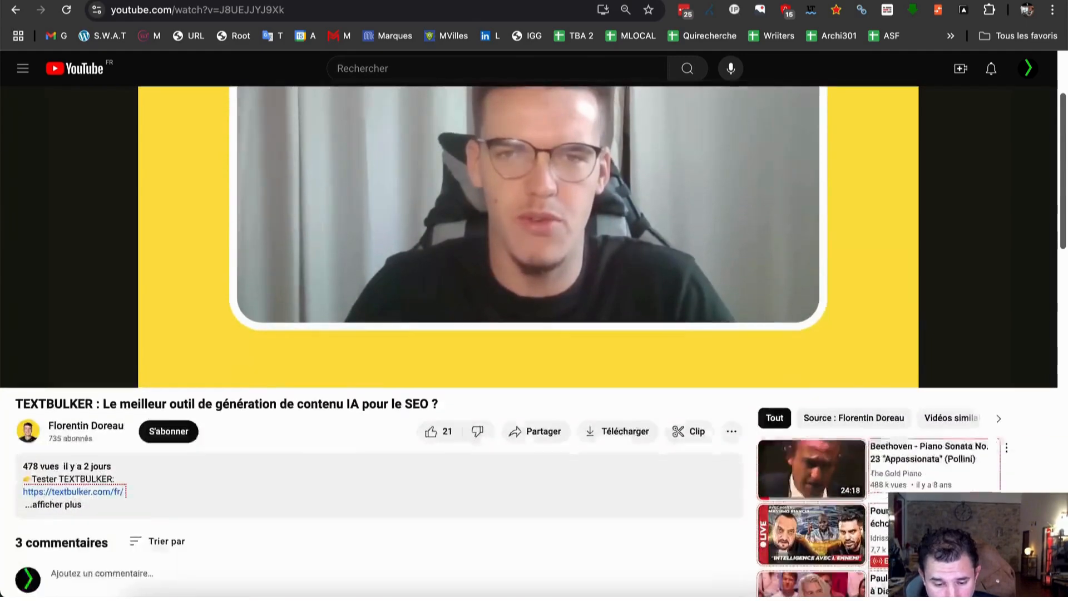
scroll(305, 462, "up", 5)
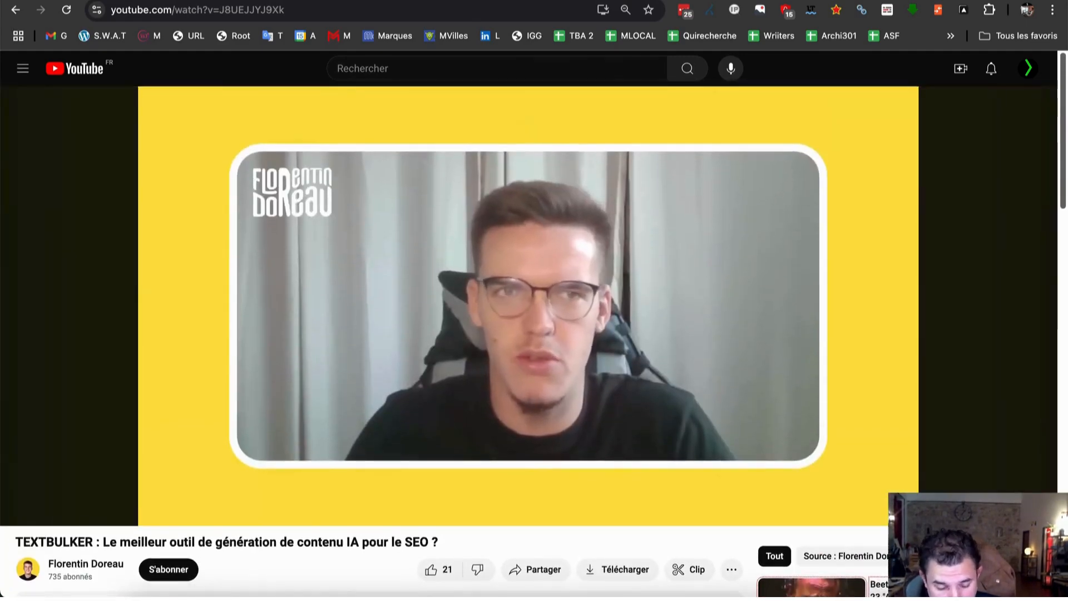
scroll(304, 460, "down", 2)
scroll(304, 456, "down", 1)
Search YouTube for "textbulker" and look through the results to compare other videos with the linked one
scroll(305, 456, "up", 3)
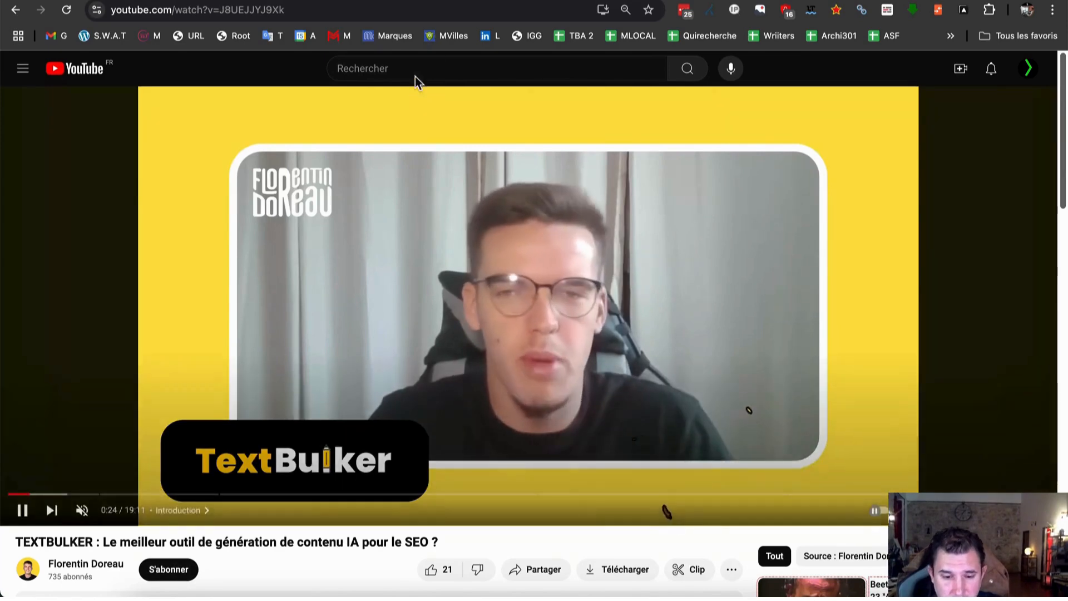
left_click(401, 69)
type("textbulker")
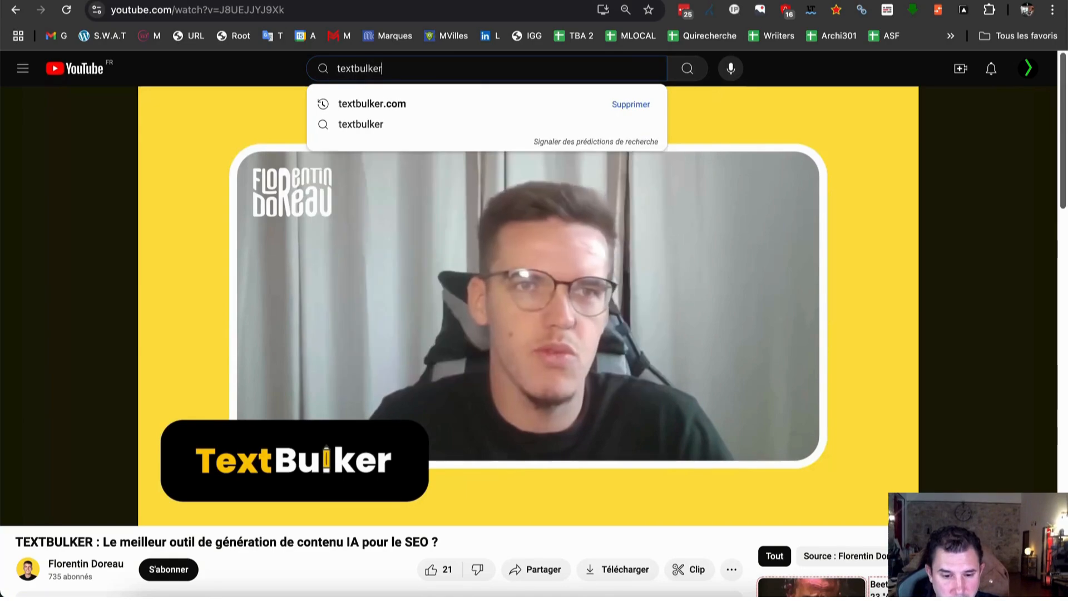
key("Return")
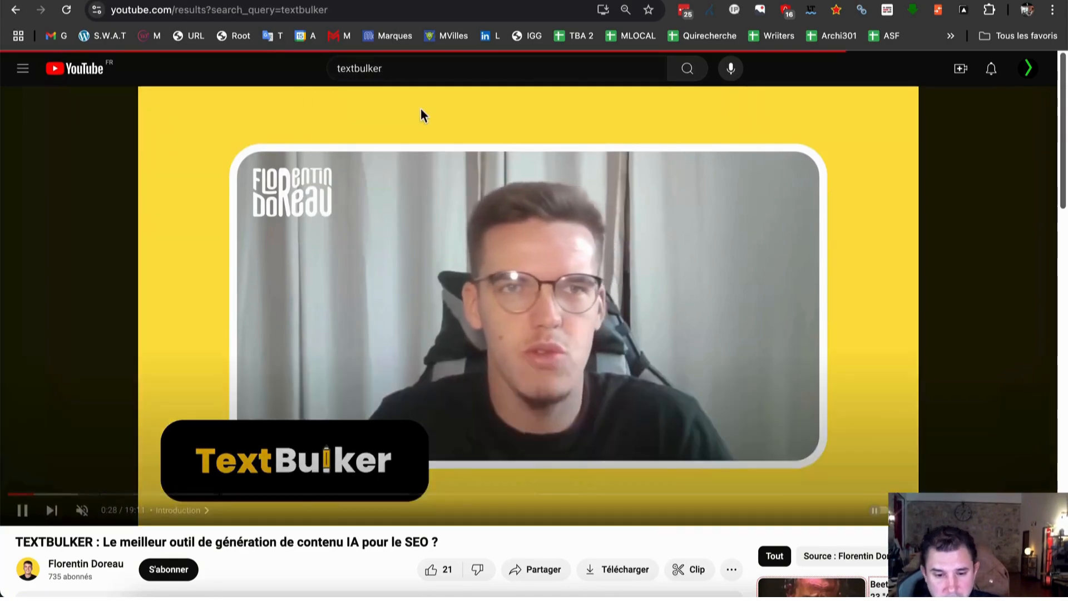
scroll(532, 158, "down", 15)
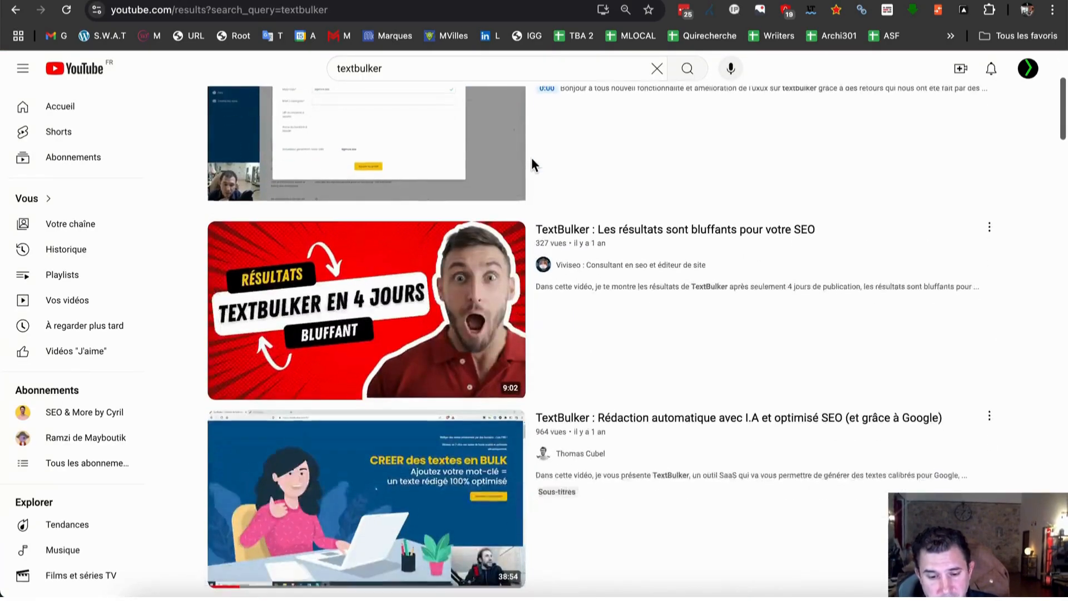
scroll(531, 163, "down", 15)
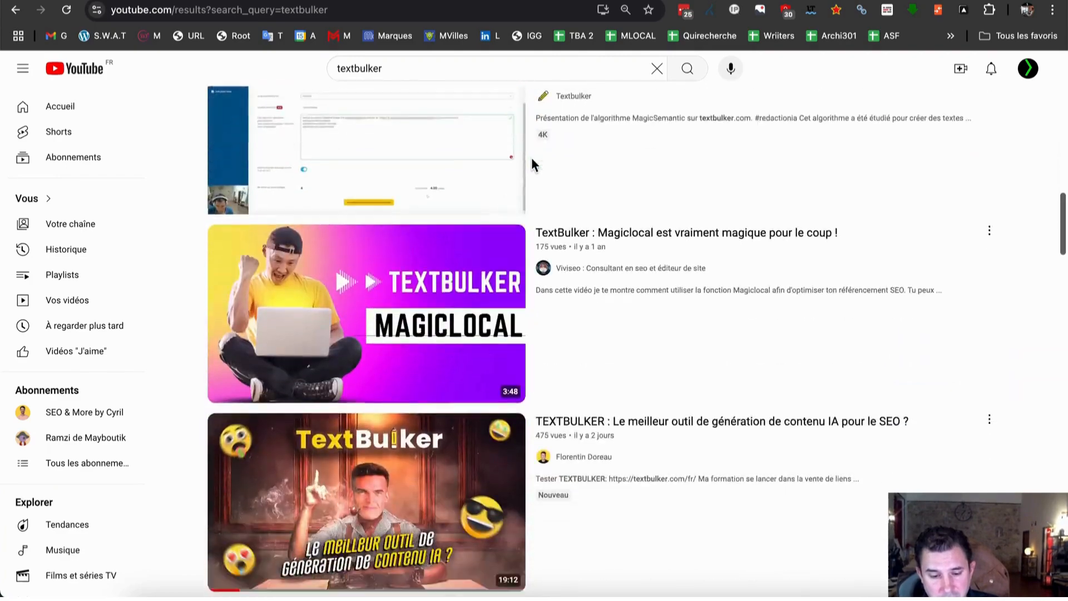
scroll(532, 163, "down", 15)
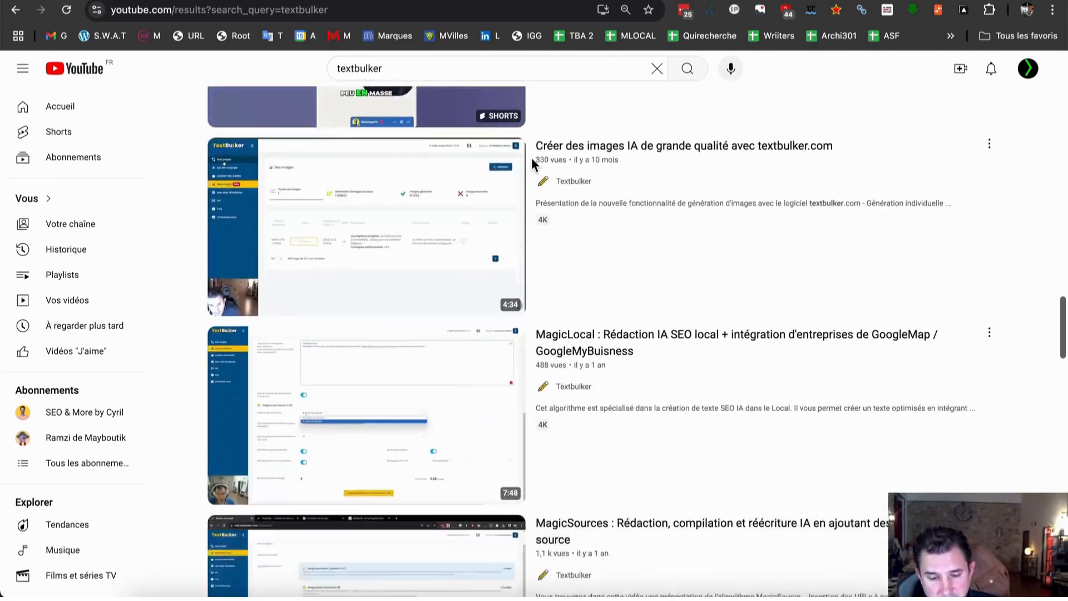
scroll(532, 164, "down", 2)
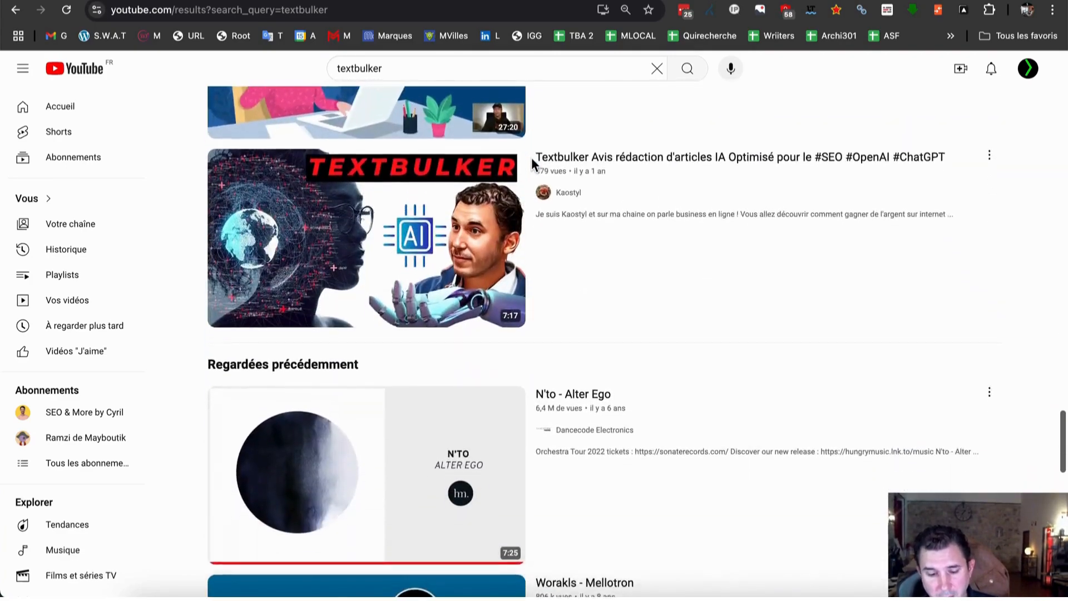
scroll(533, 164, "up", 20)
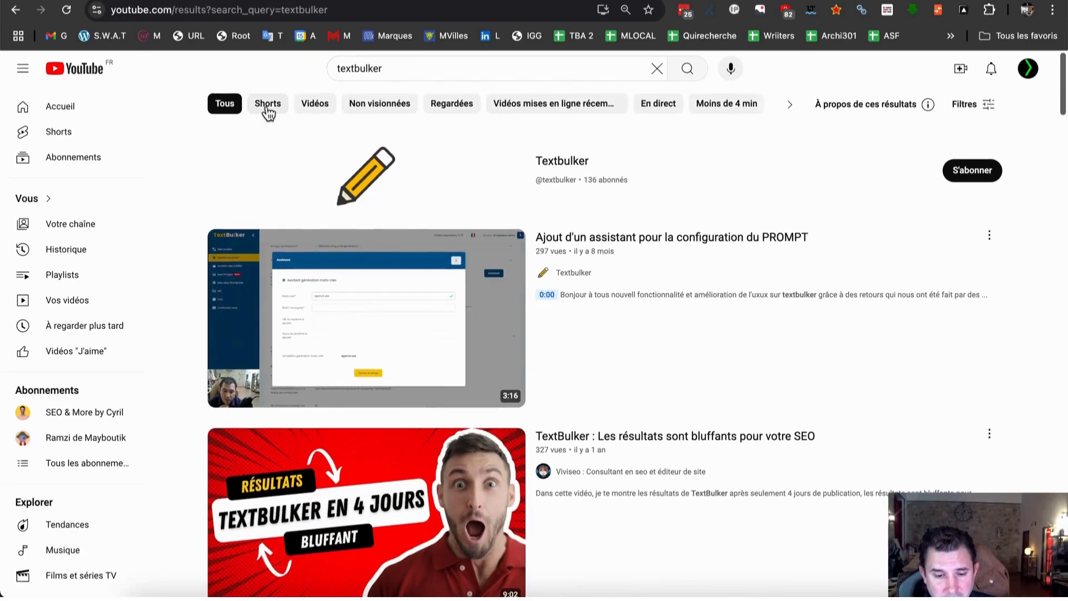
Return to the "TEXTBULKER : Le meilleur outil de génération de contenu IA pour le SEO ?" video and review its description and comments
left_click(16, 9)
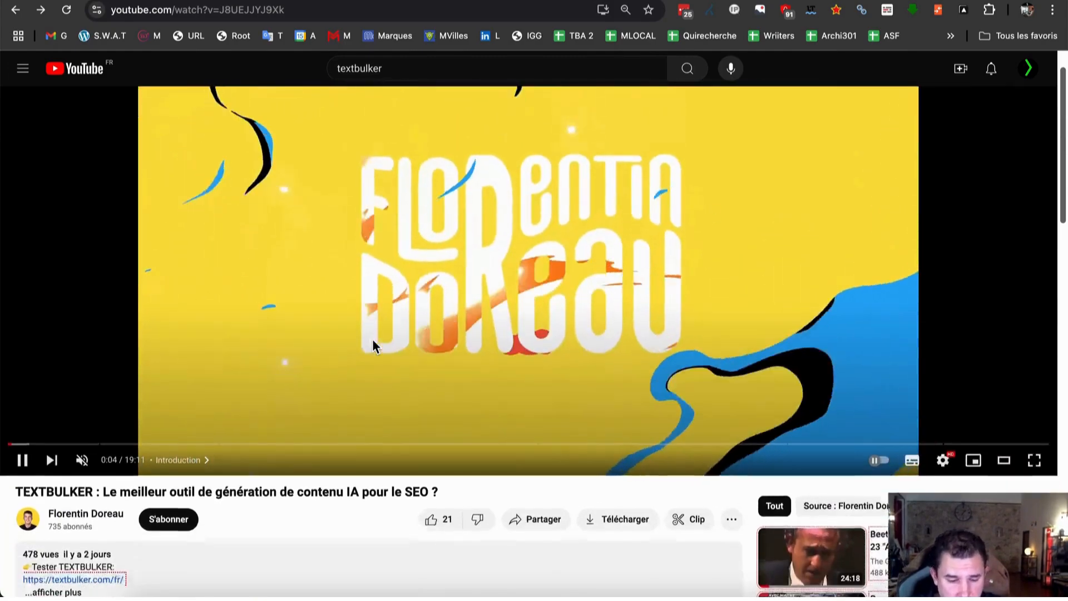
scroll(418, 249, "down", 5)
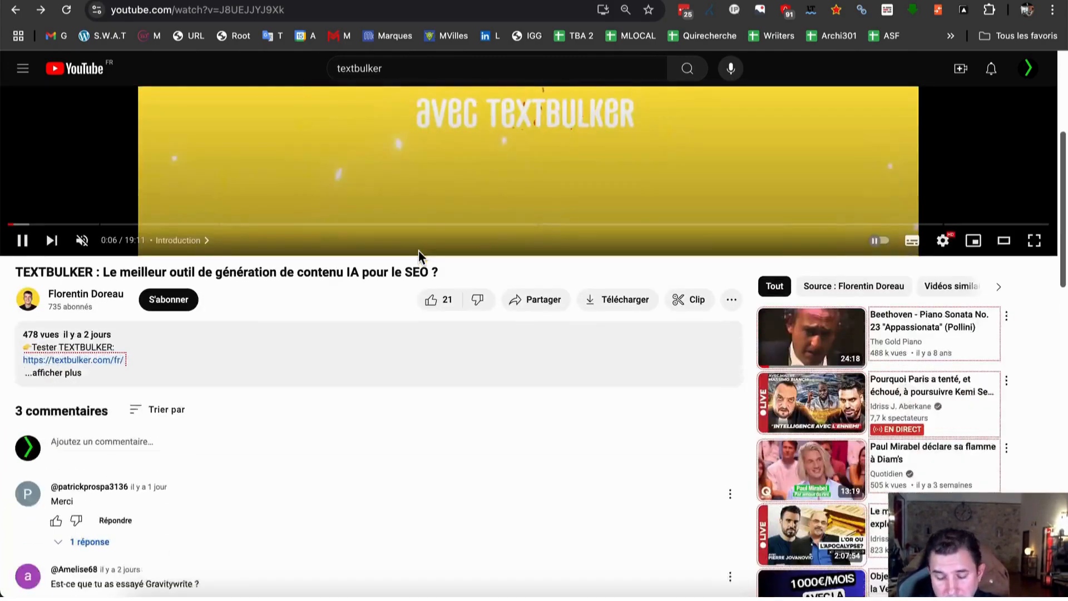
scroll(418, 249, "up", 3)
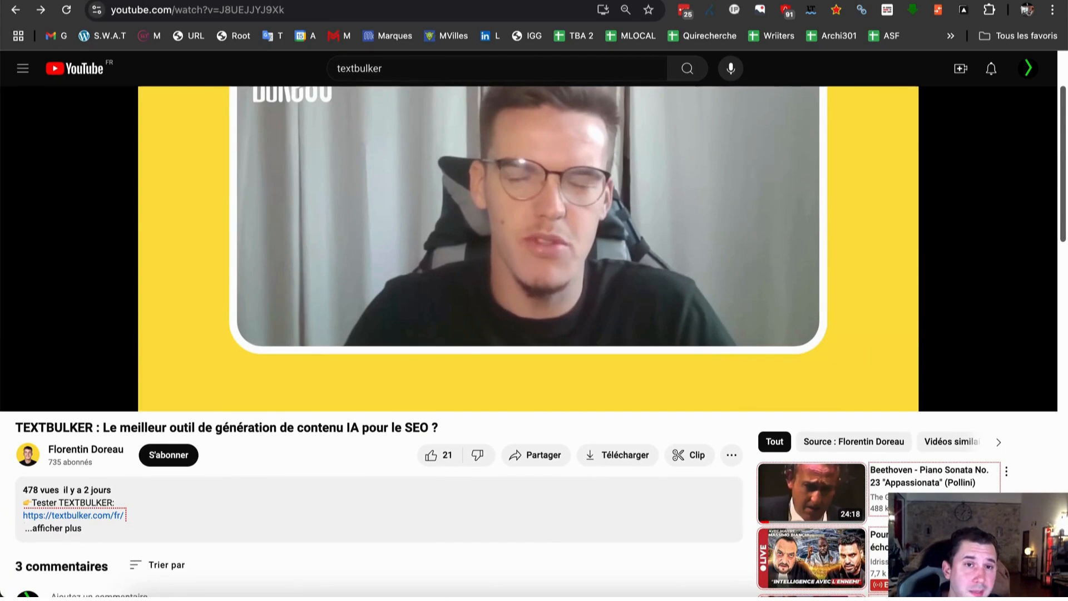
scroll(528, 333, "up", 1)
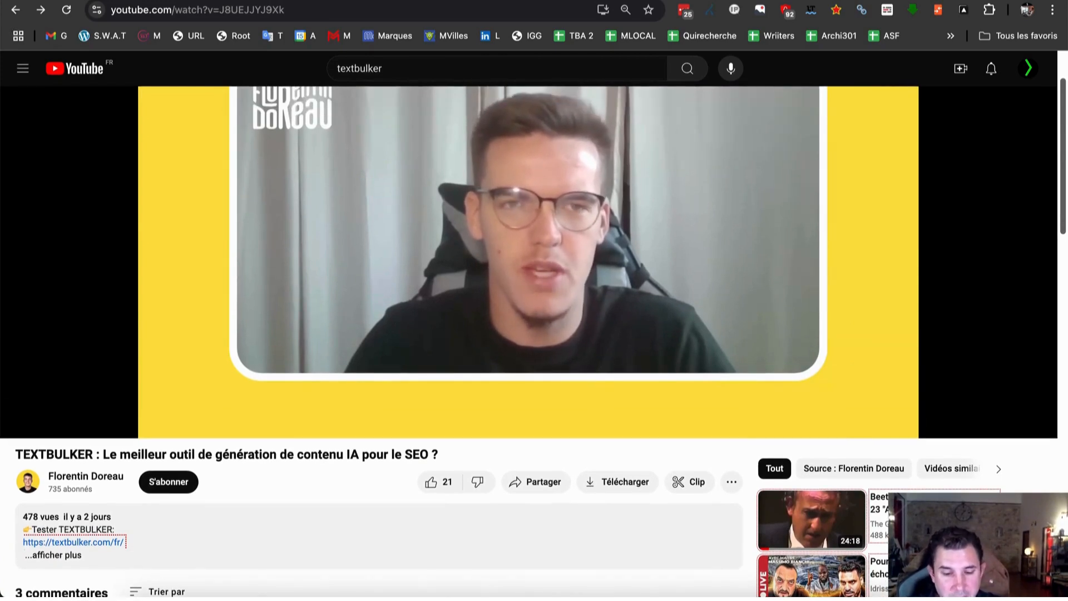
scroll(528, 333, "down", 1)
scroll(529, 334, "up", 2)
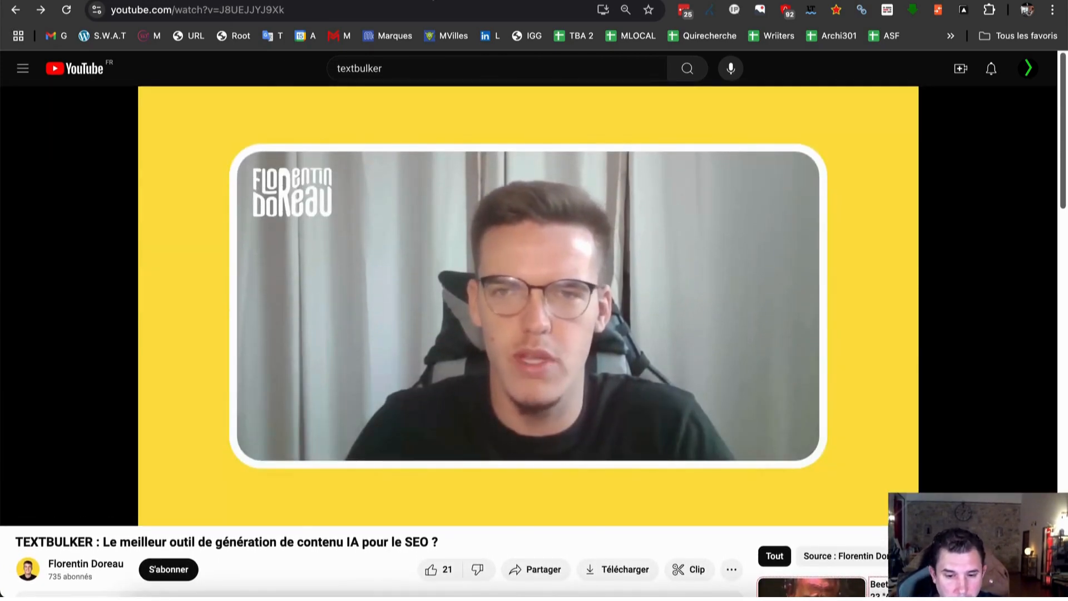
Switch back to the TextBulker article and check the double-bracket domains in its heading
key("ctrl+Tab")
left_click(591, 370)
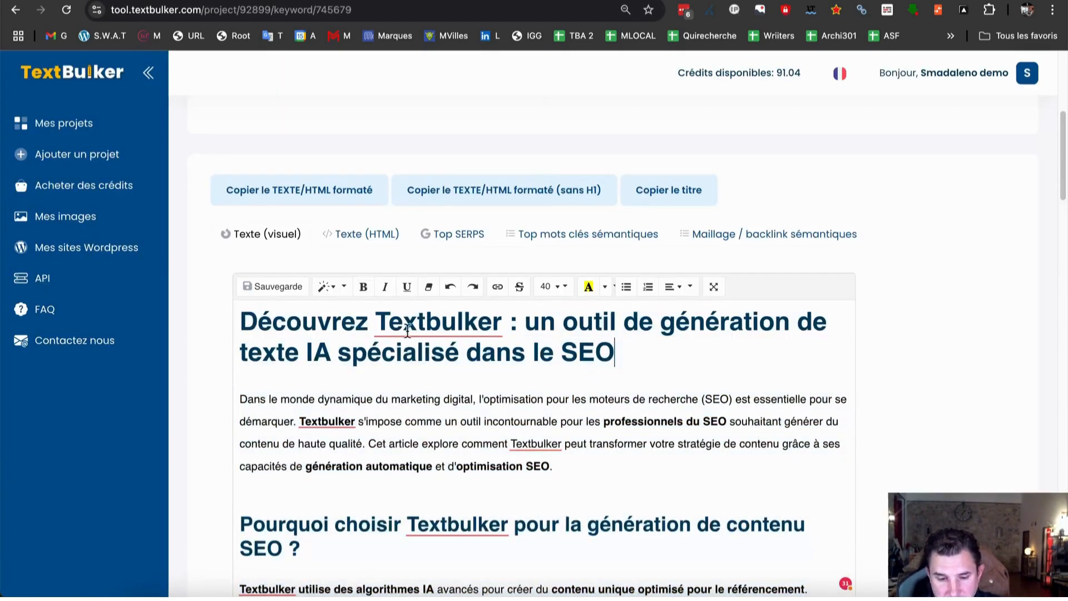
scroll(341, 315, "up", 6)
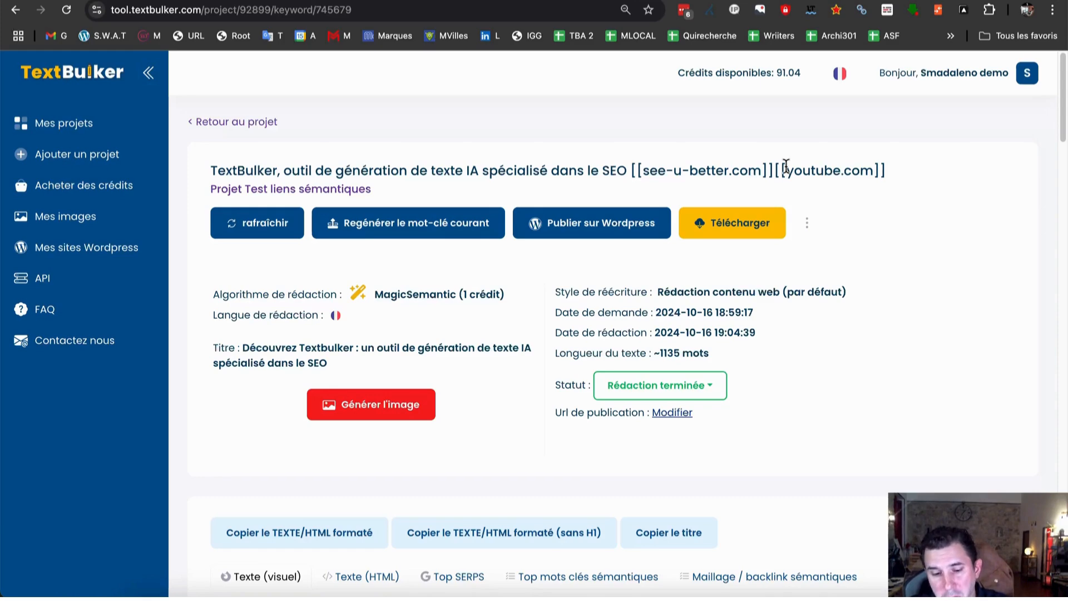
scroll(786, 165, "down", 1)
scroll(785, 164, "up", 1)
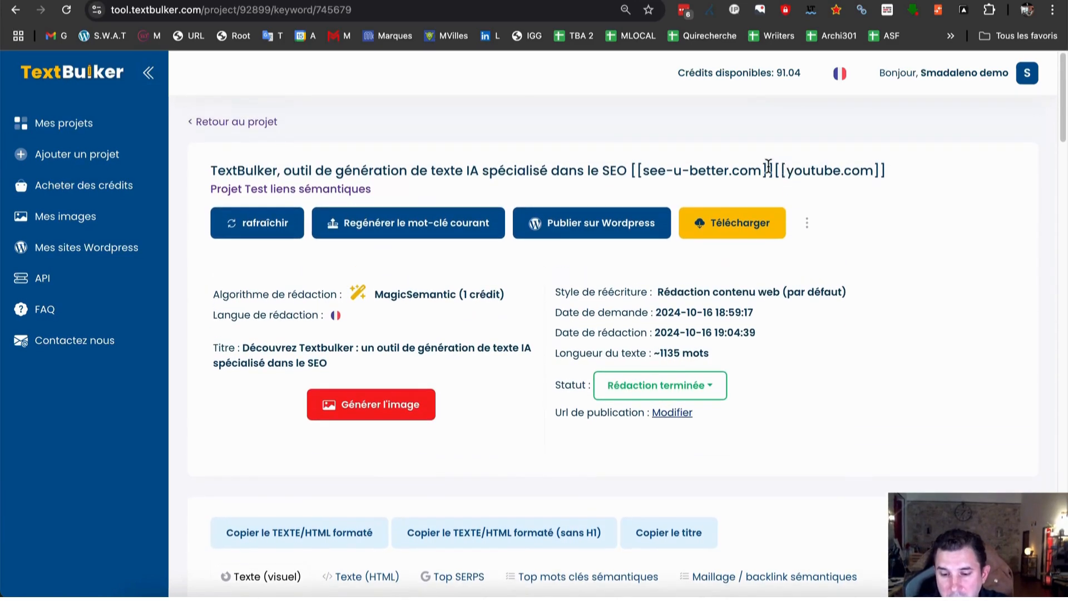
Review the article body from the introduction to "Analyse sémantique approfondie", including where the "guide détaillé sur Textbulker" link is inserted
scroll(770, 170, "down", 7)
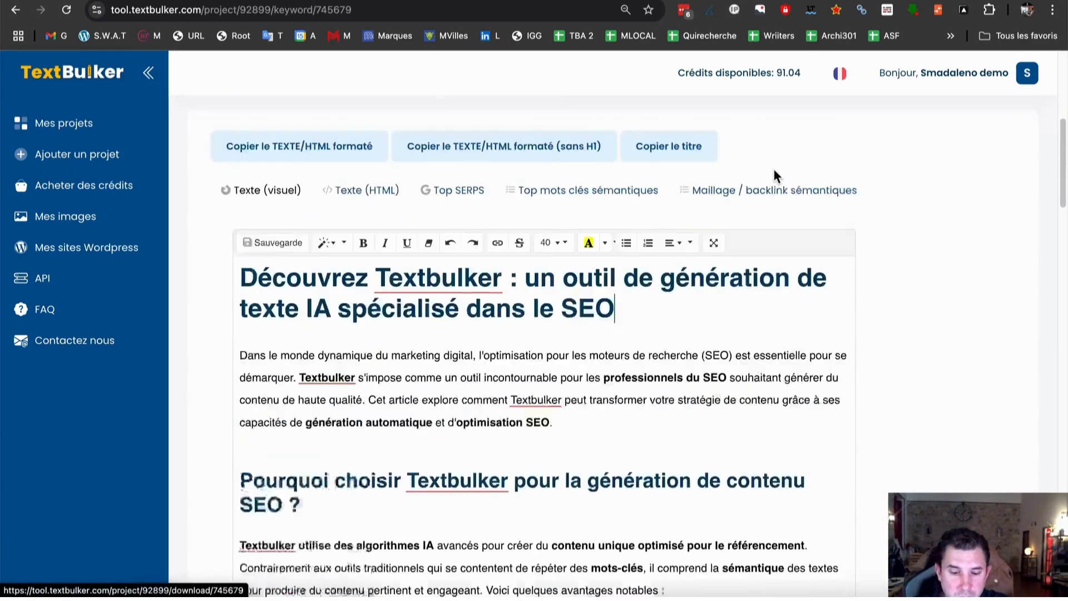
scroll(774, 170, "down", 3)
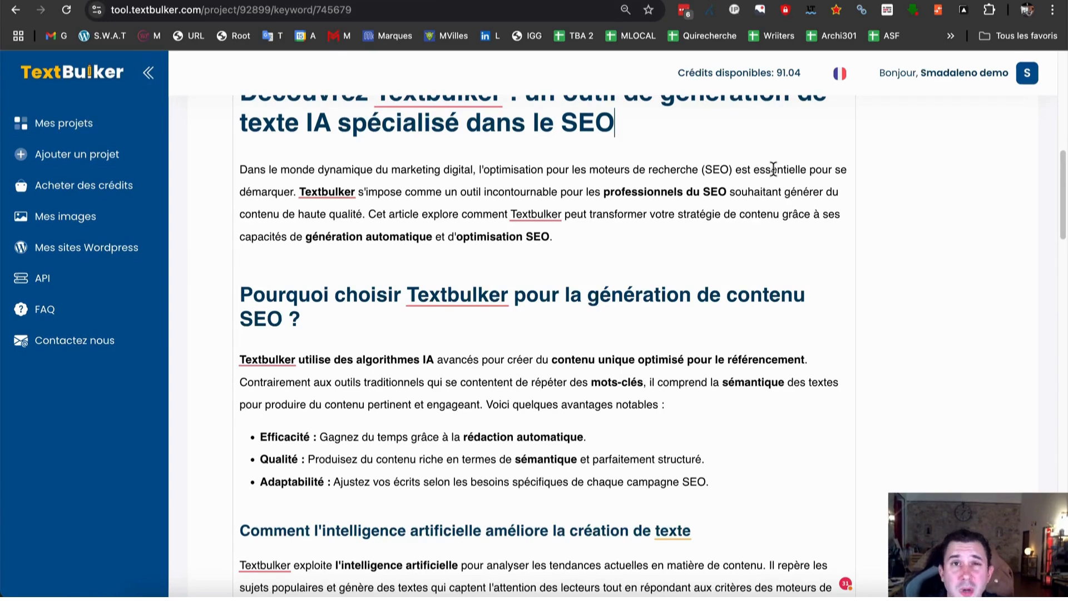
scroll(747, 345, "down", 3)
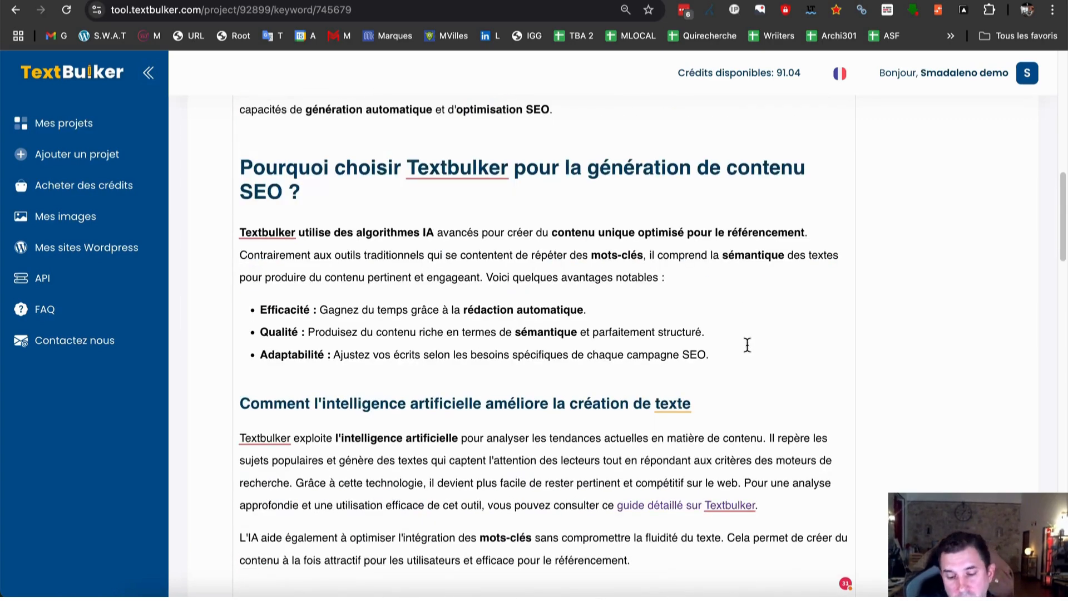
scroll(750, 342, "down", 2)
scroll(750, 342, "down", 7)
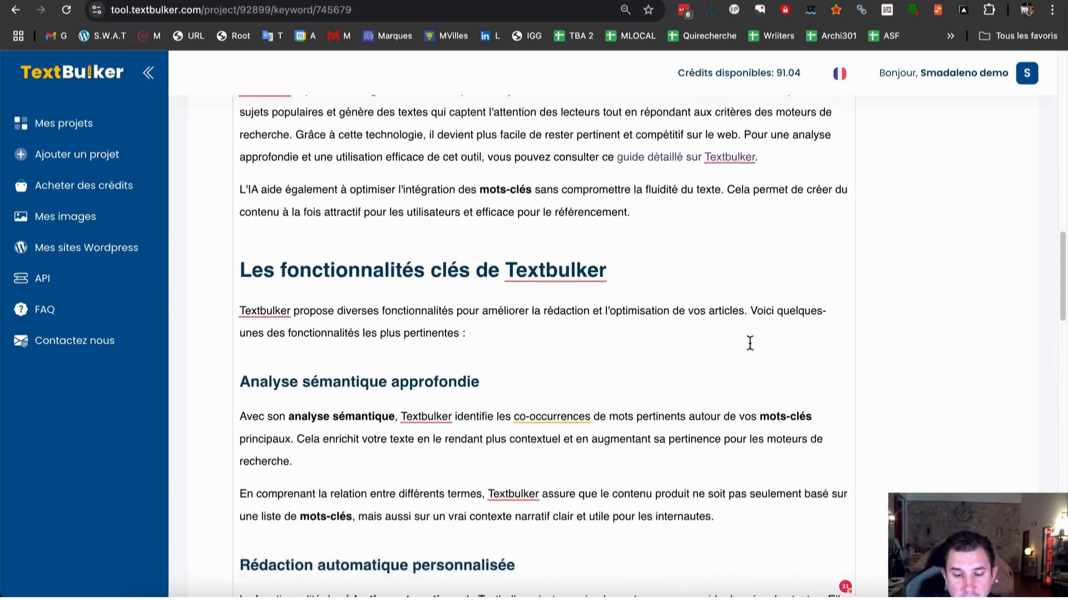
scroll(750, 342, "up", 3)
scroll(750, 343, "up", 15)
scroll(749, 342, "down", 20)
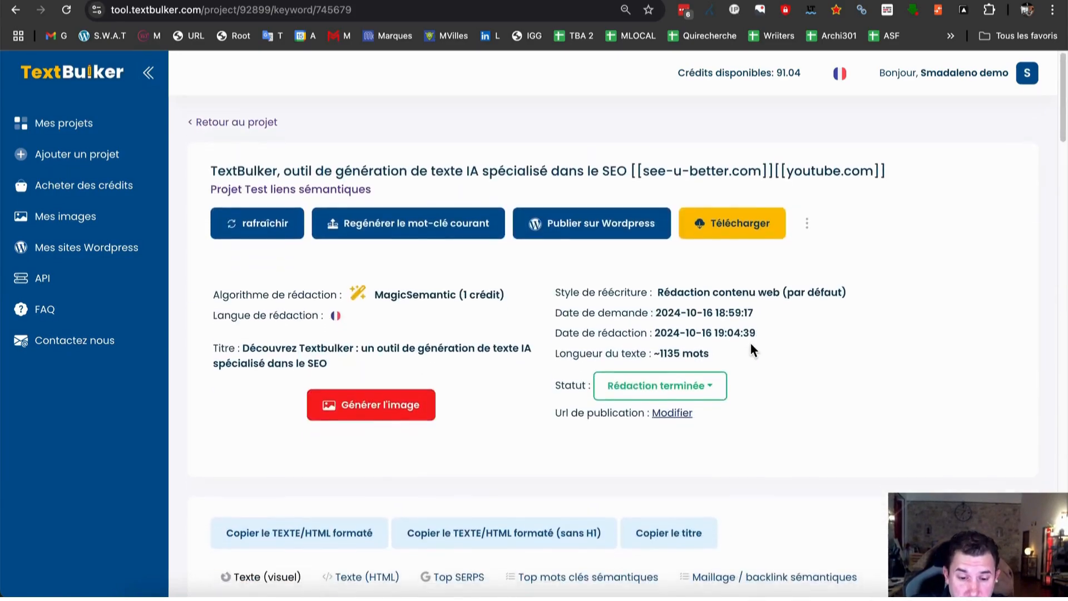
scroll(749, 342, "up", 20)
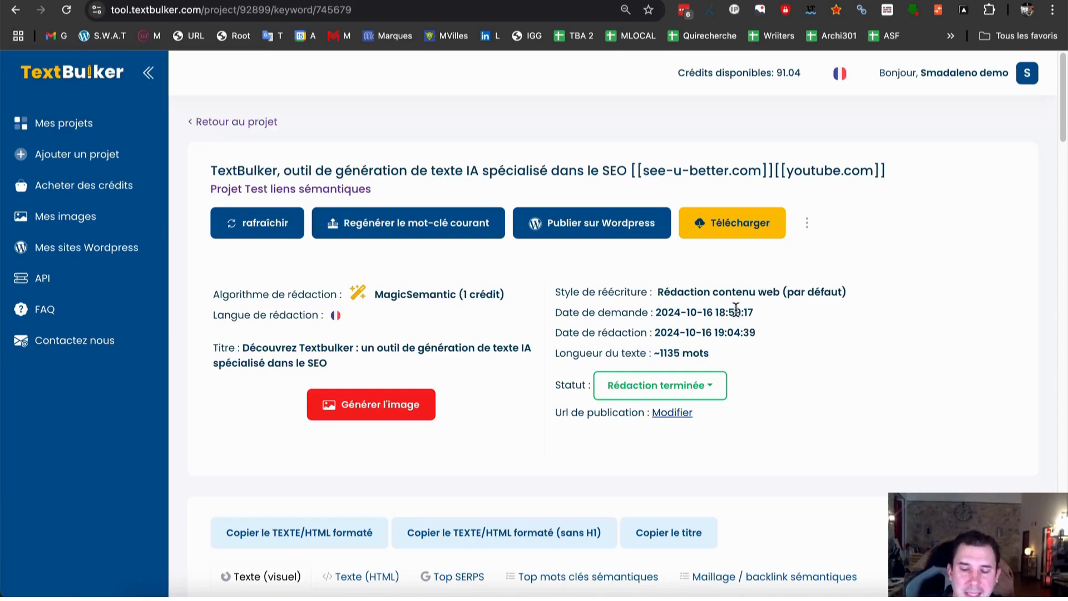
scroll(919, 303, "down", 7)
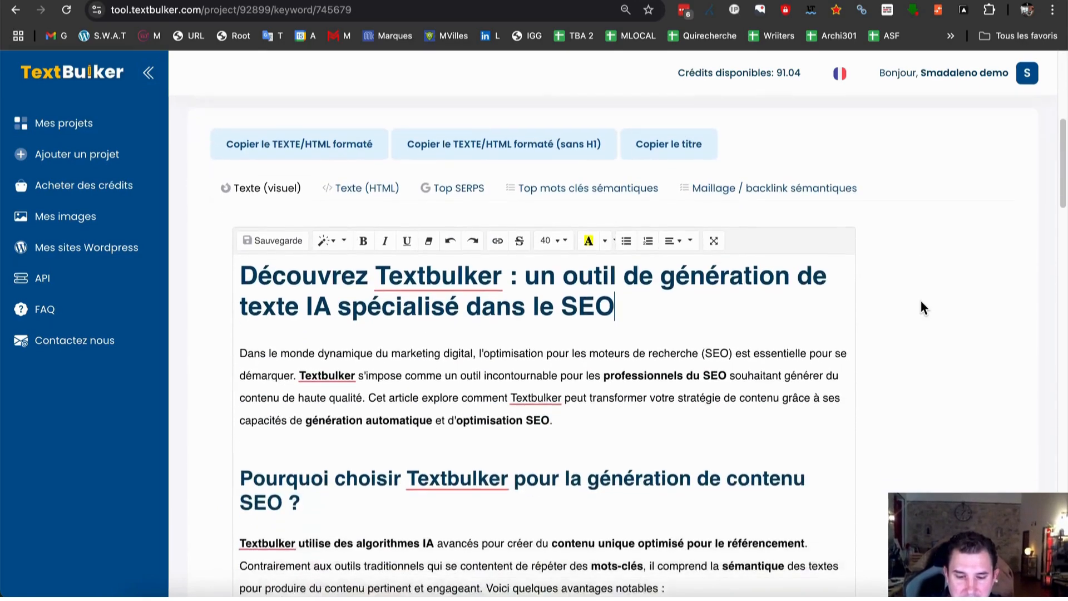
scroll(921, 302, "down", 8)
scroll(920, 302, "up", 12)
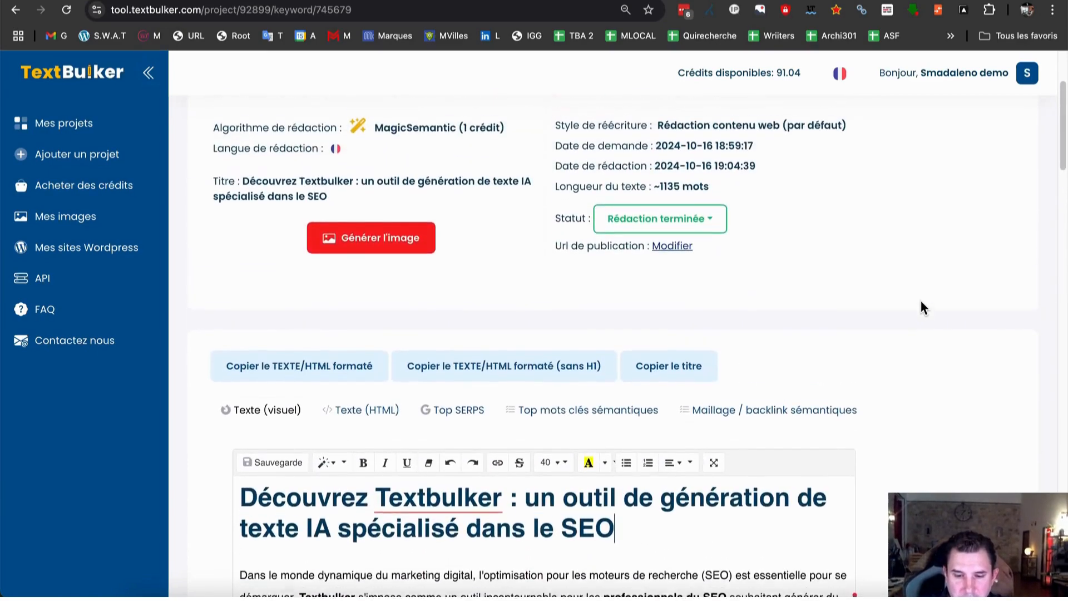
scroll(921, 302, "up", 3)
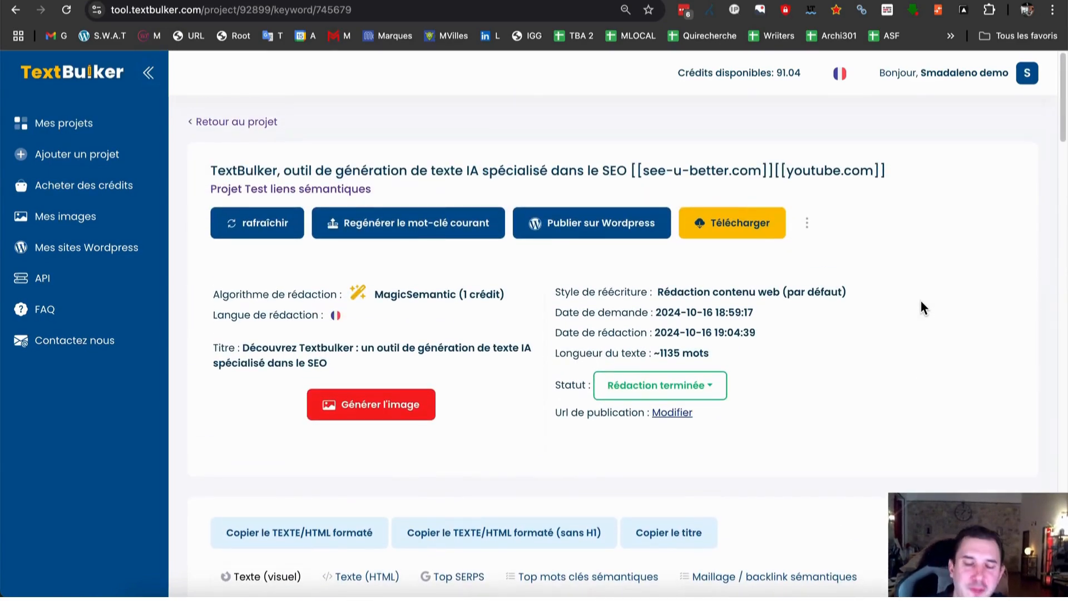